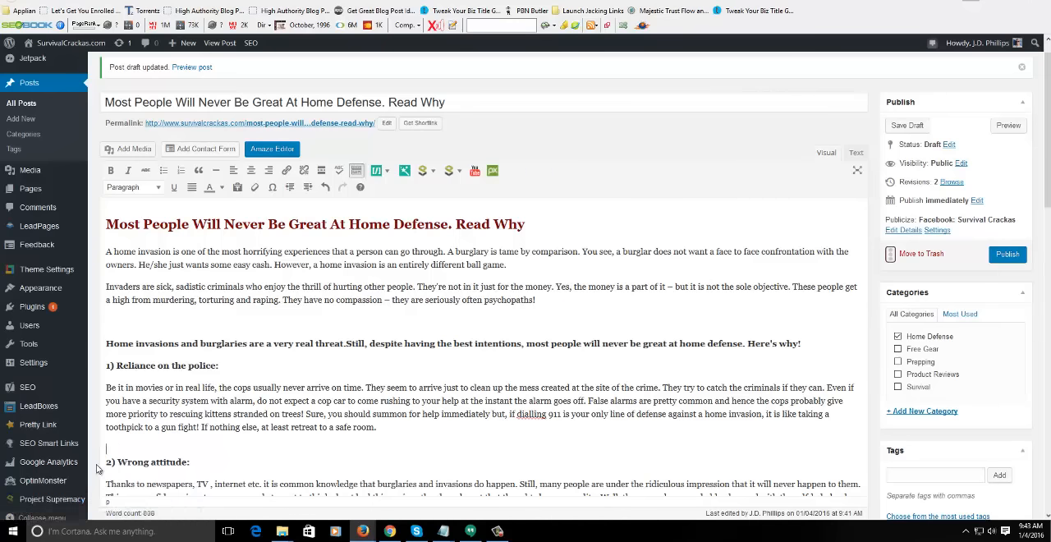
- Open Project Supremacy's general settings and review the API settings for Amazon, ClickBank, Pixabay, iNeedArticles and Keyword Planner
{"action": "mouse_move", "coordinate": [64, 499]}
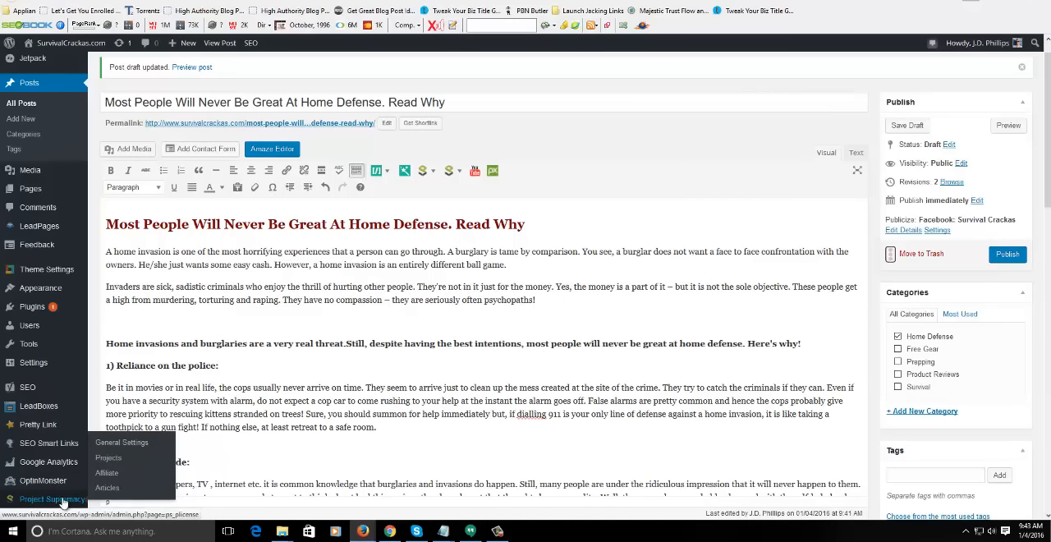
{"action": "left_click", "coordinate": [120, 445]}
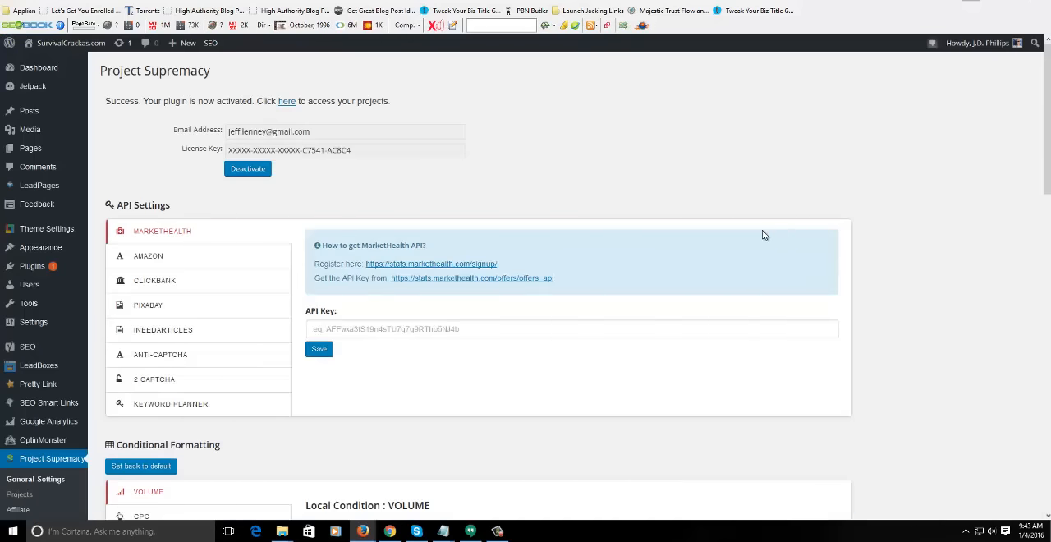
{"action": "left_click", "coordinate": [160, 256]}
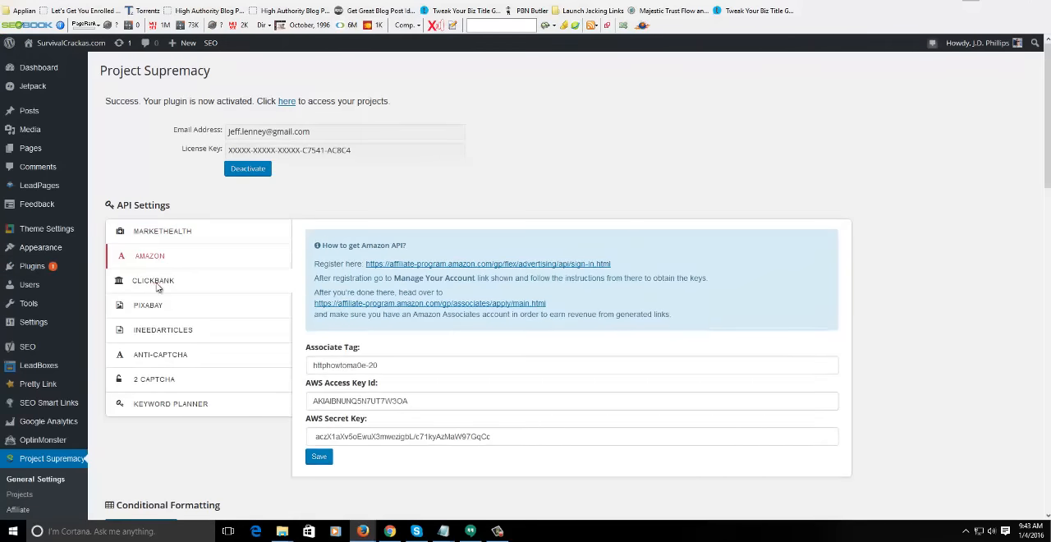
{"action": "left_click", "coordinate": [158, 283]}
{"action": "left_click", "coordinate": [153, 306]}
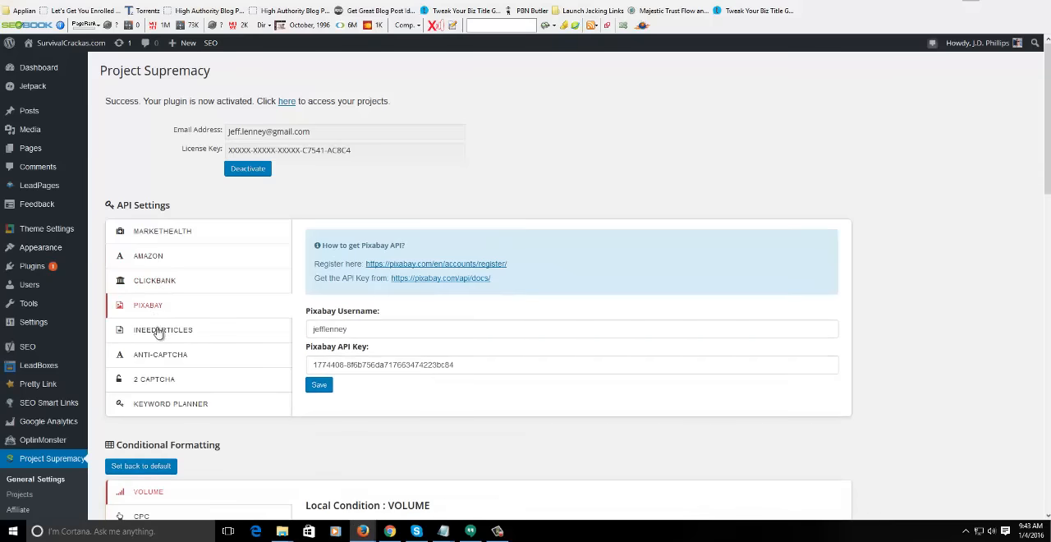
{"action": "left_click", "coordinate": [158, 331]}
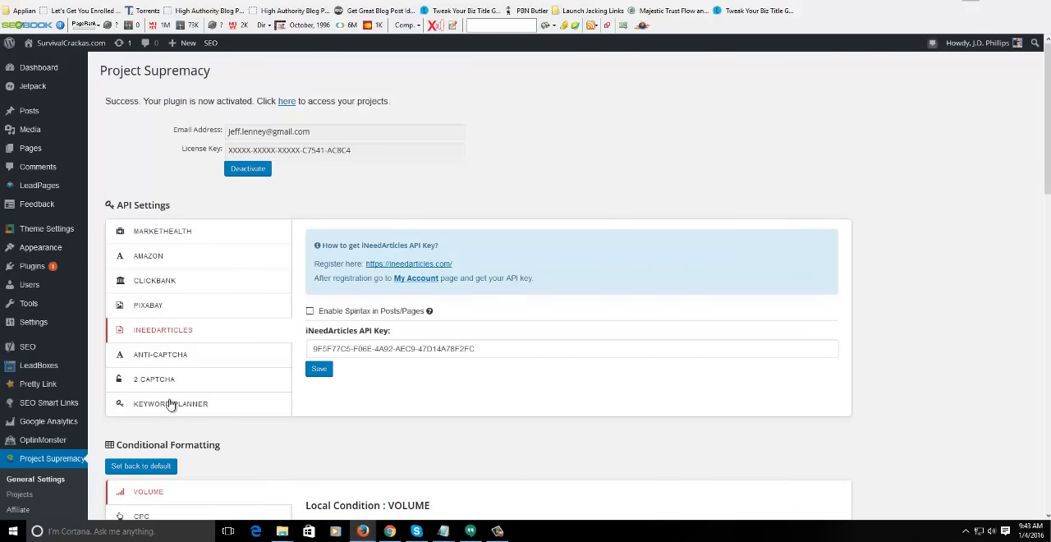
{"action": "left_click", "coordinate": [170, 404]}
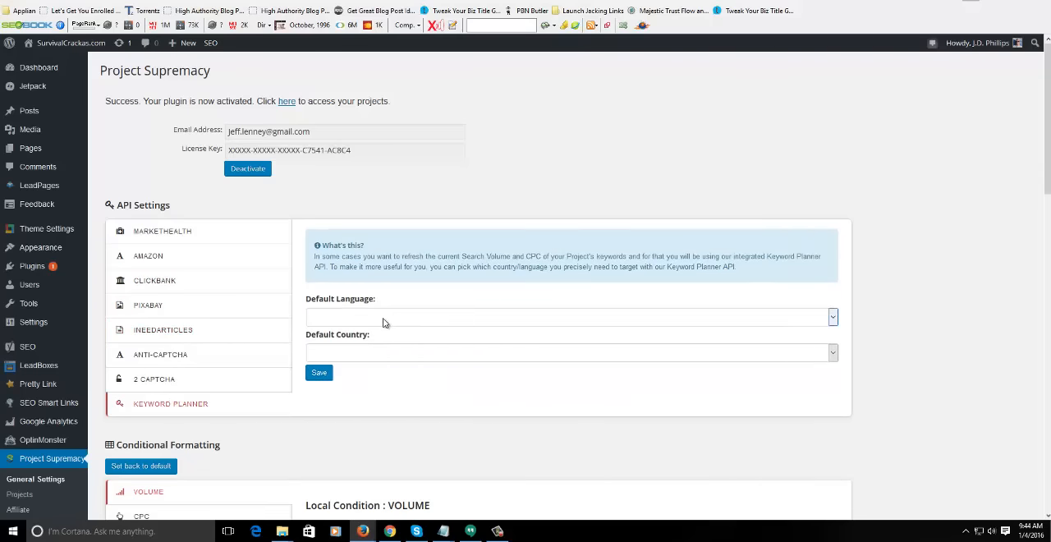
- Review the Phrase and Volume conditional formatting settings and the Local Business markup schema section
{"action": "middle_click", "coordinate": [916, 313]}
{"action": "middle_click", "coordinate": [912, 351]}
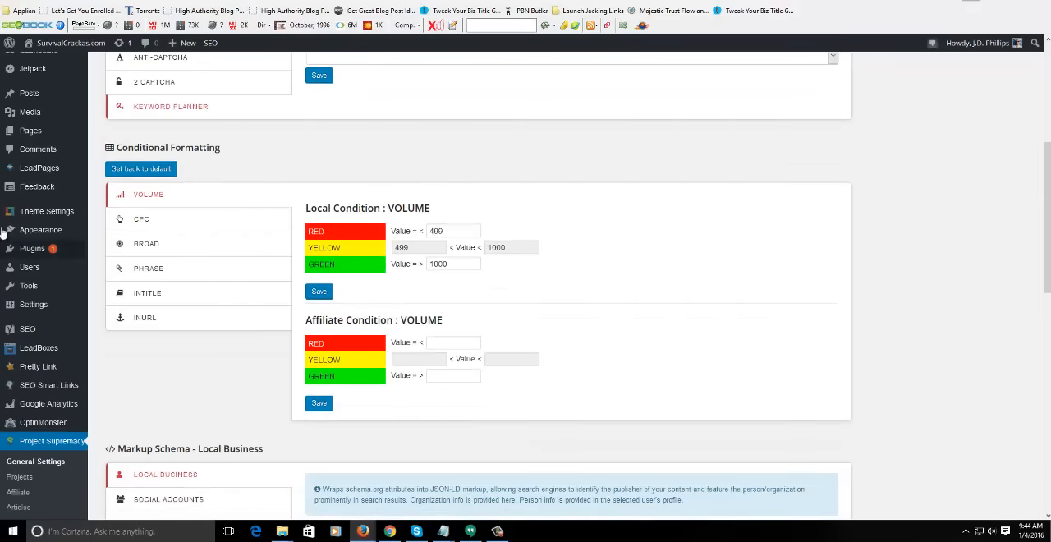
{"action": "left_click", "coordinate": [164, 268]}
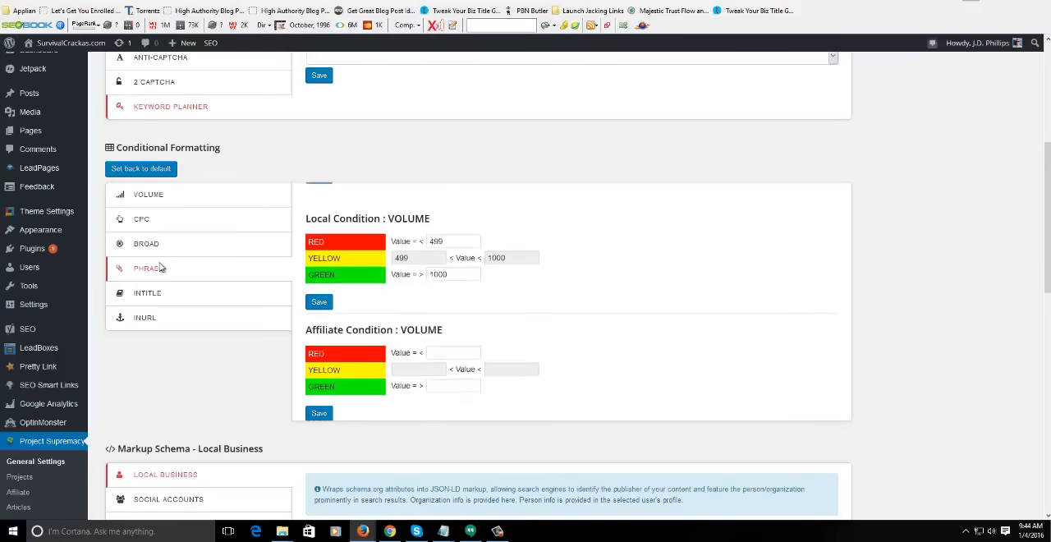
{"action": "left_click", "coordinate": [160, 199]}
{"action": "middle_click", "coordinate": [903, 244]}
{"action": "middle_click", "coordinate": [911, 289]}
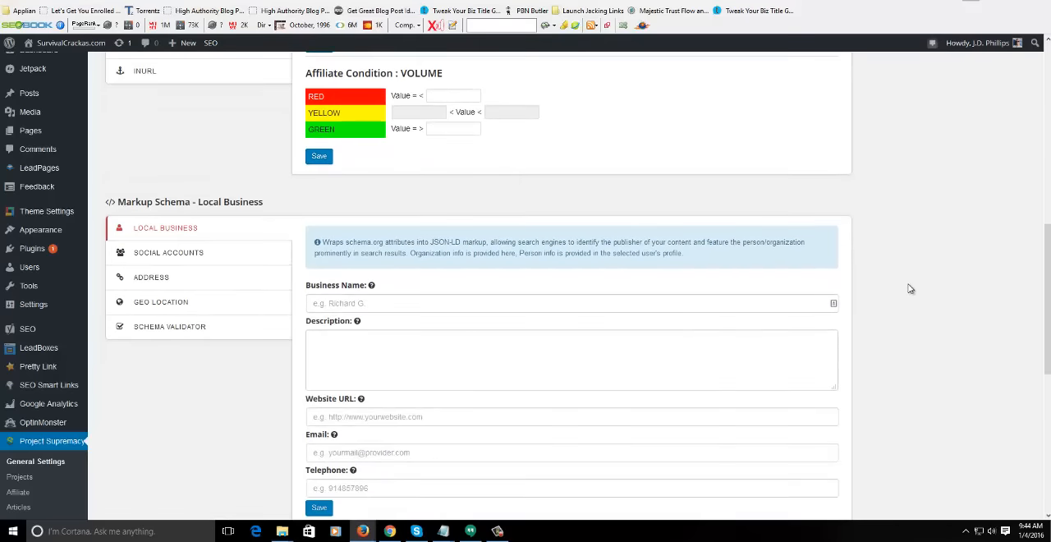
{"action": "middle_click", "coordinate": [919, 339]}
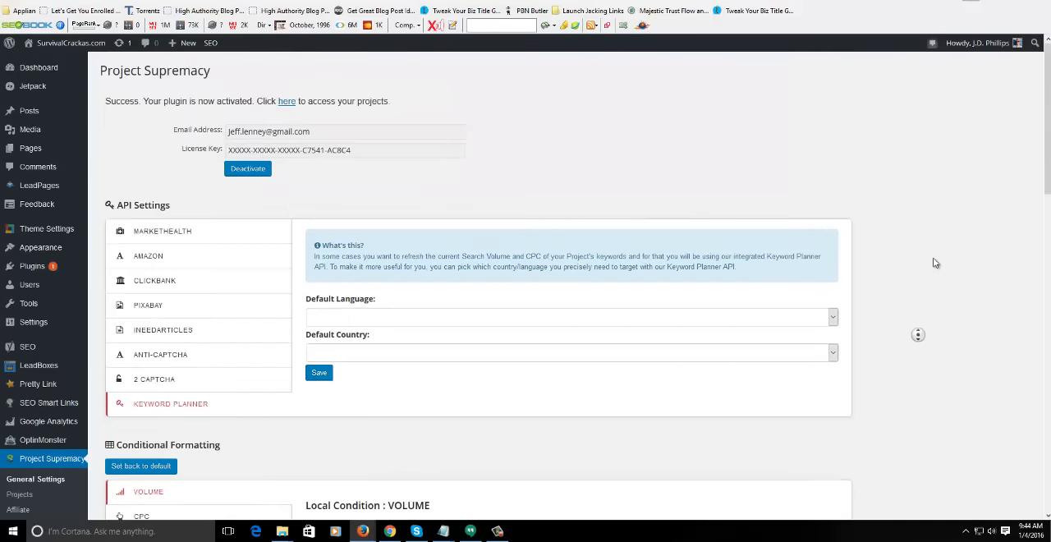
{"action": "middle_click", "coordinate": [941, 265]}
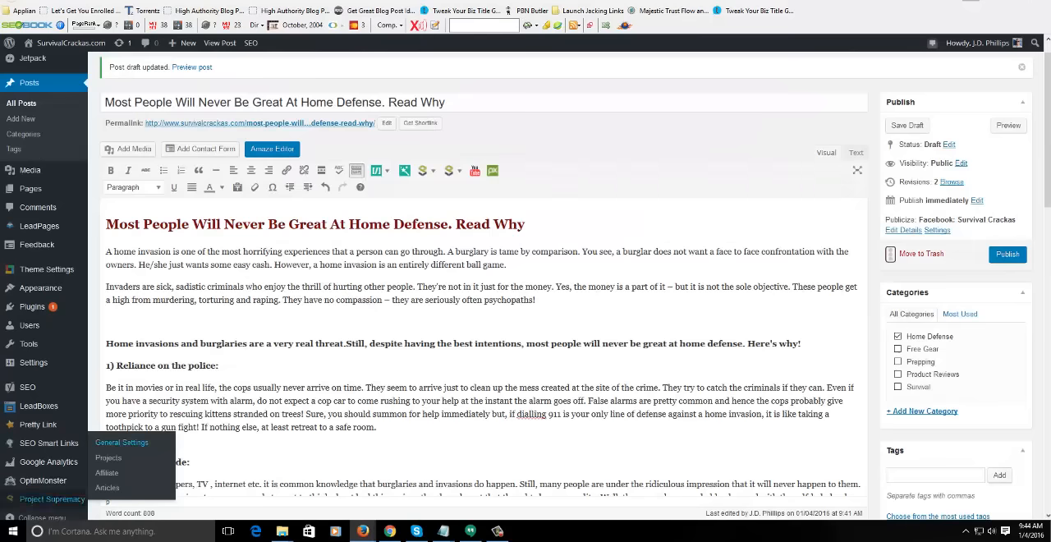
- Return to the home defense post draft and add an empty line before each of headings 3, 4, 6, 7 and 8
{"action": "left_click", "coordinate": [312, 330]}
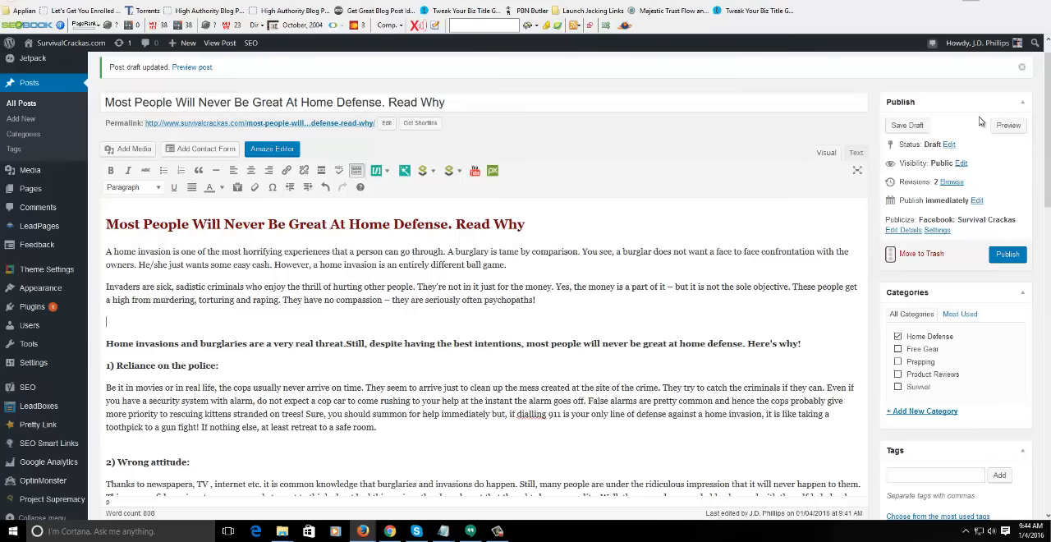
{"action": "scroll", "coordinate": [296, 375], "scroll_direction": "down", "scroll_amount": 5}
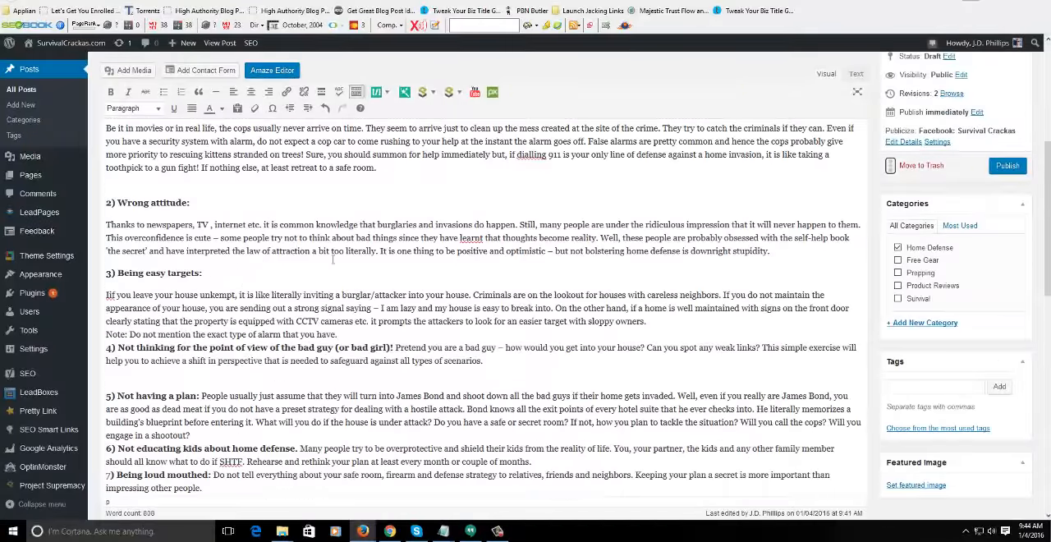
{"action": "key", "text": "Return"}
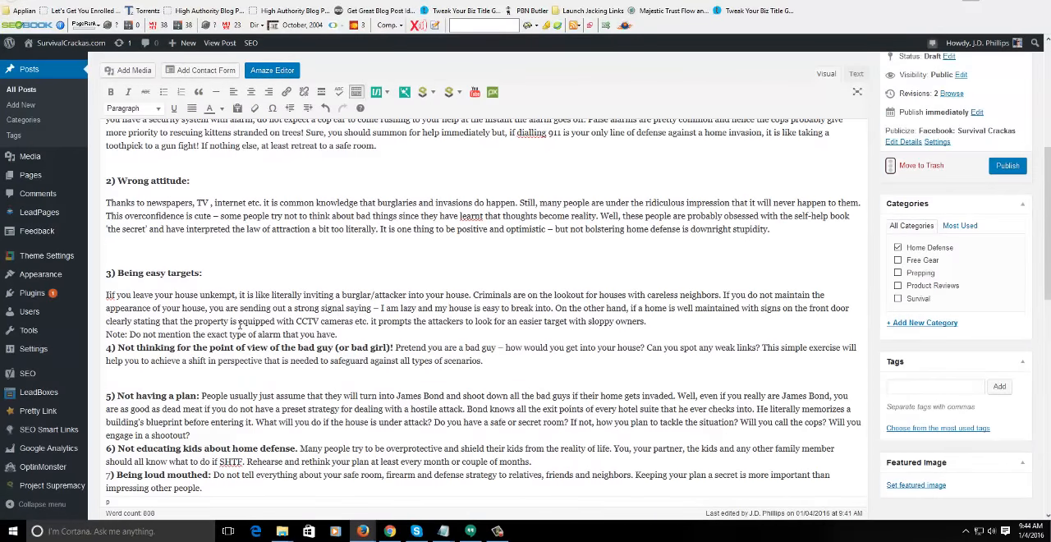
{"action": "key", "text": "Return"}
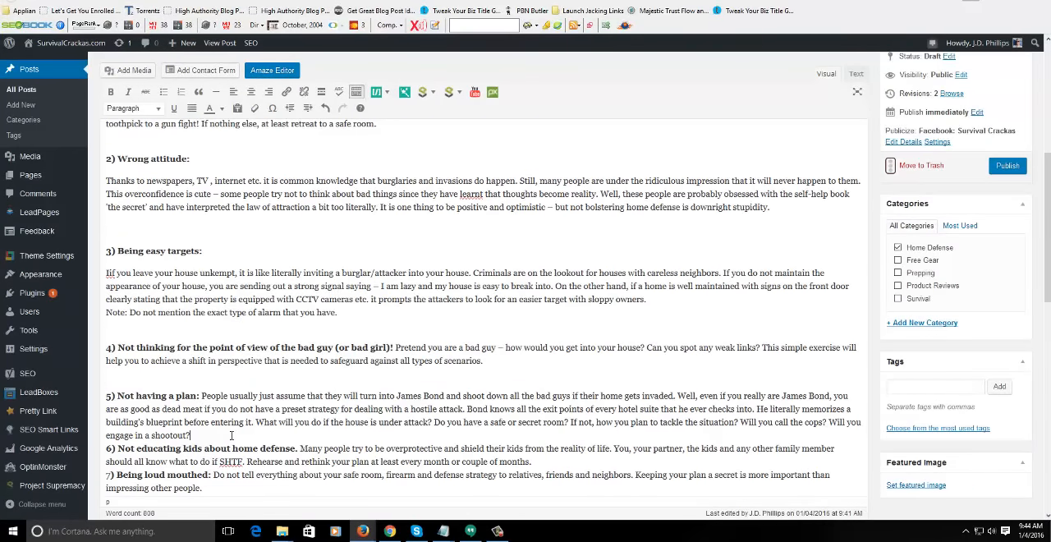
{"action": "key", "text": "Return"}
{"action": "scroll", "coordinate": [399, 331], "scroll_direction": "down", "scroll_amount": 3}
{"action": "left_click", "coordinate": [529, 316]}
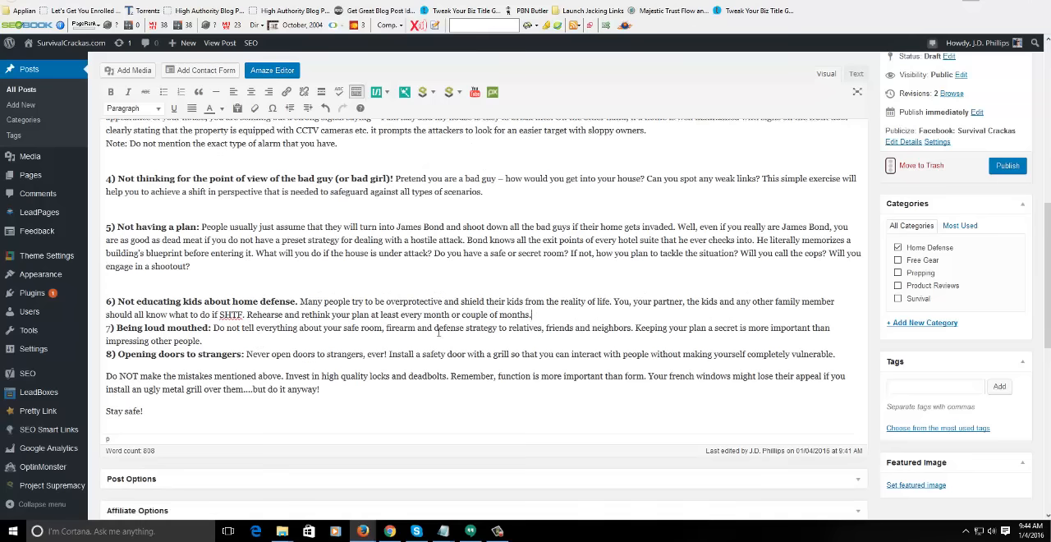
{"action": "key", "text": "Return"}
{"action": "left_click", "coordinate": [251, 365]}
{"action": "key", "text": "Return"}
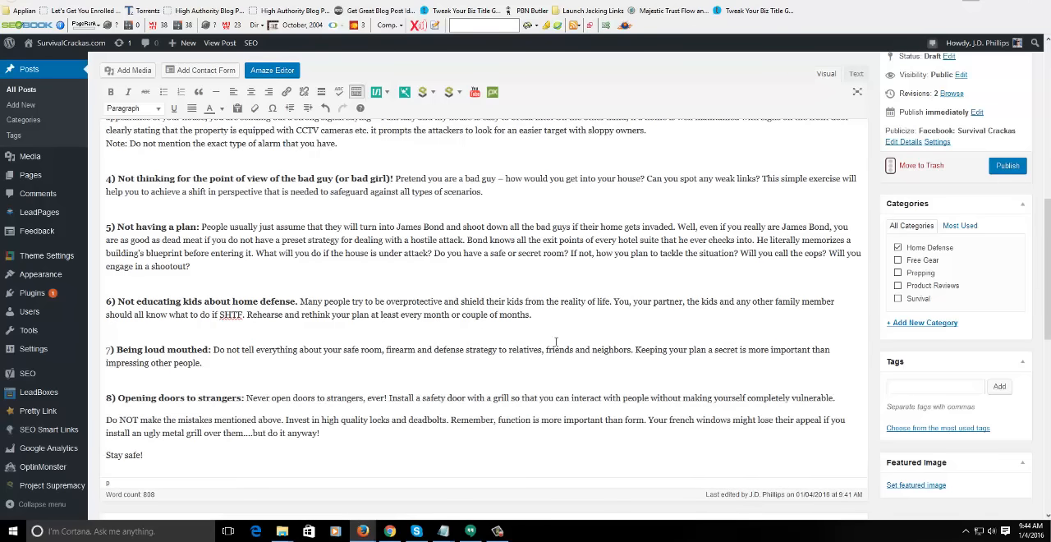
- Insert an empty line below the paragraph of section 1, "Reliance on the police", as the spot for an image
{"action": "scroll", "coordinate": [556, 341], "scroll_direction": "up", "scroll_amount": 15}
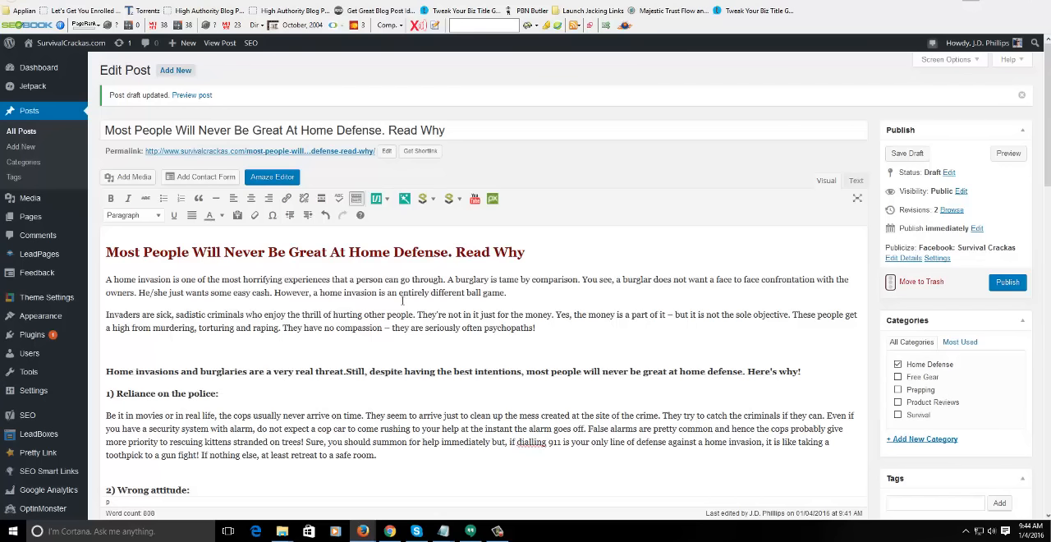
{"action": "left_click", "coordinate": [239, 345]}
{"action": "left_click_drag", "start_coordinate": [302, 130], "coordinate": [382, 129]}
{"action": "left_click", "coordinate": [261, 357]}
{"action": "scroll", "coordinate": [295, 337], "scroll_direction": "down", "scroll_amount": 3}
{"action": "left_click", "coordinate": [416, 333]}
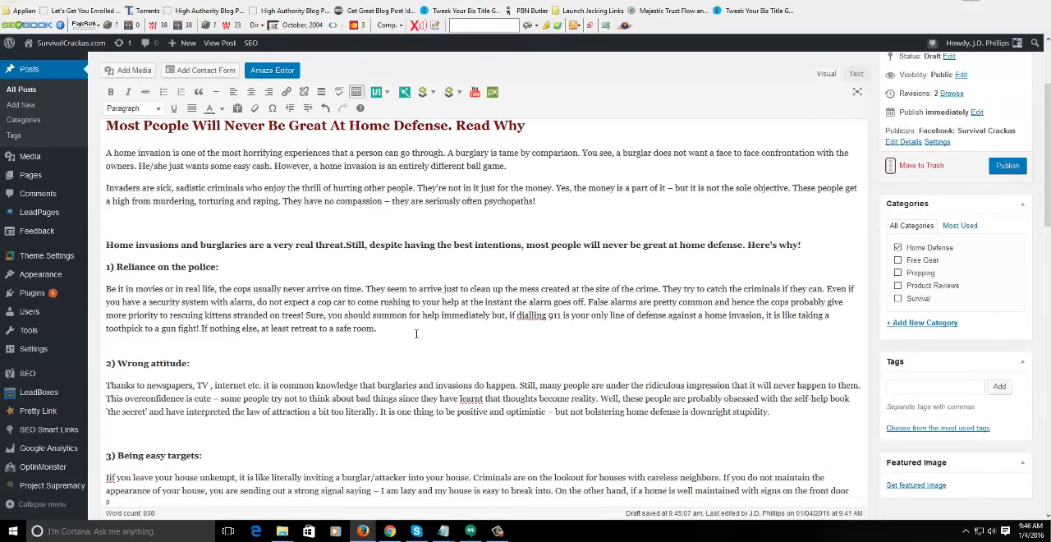
{"action": "key", "text": "Return"}
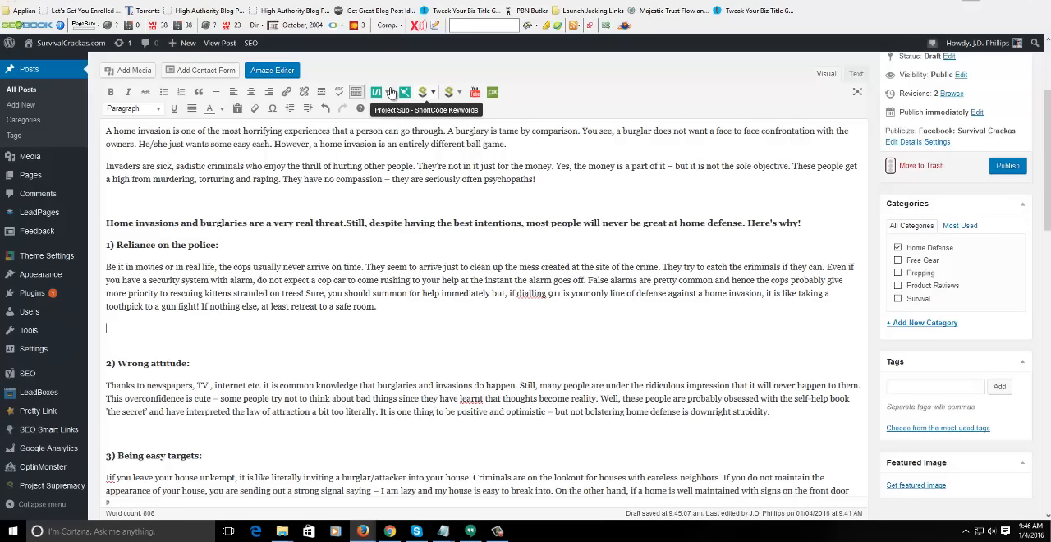
- Open the Pixabay image picker and search for "police", leaving the type, orientation and language filters at their defaults
{"action": "left_click", "coordinate": [493, 93]}
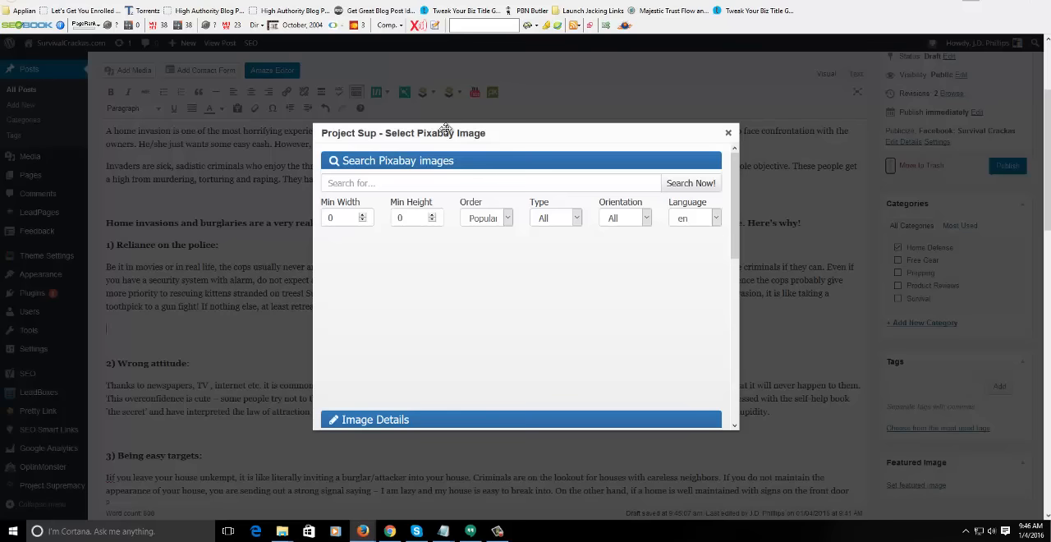
{"action": "left_click", "coordinate": [408, 182]}
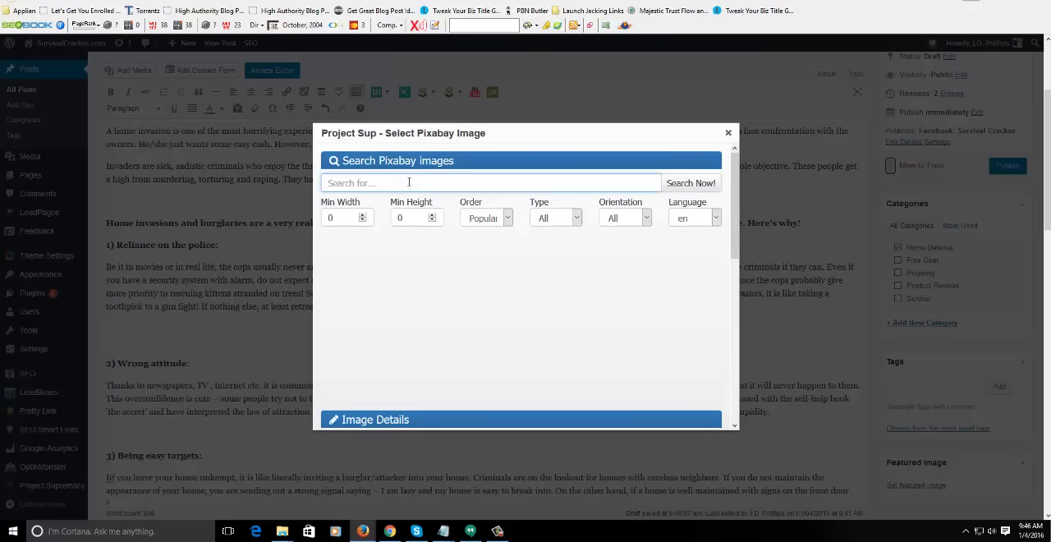
{"action": "type", "text": "police"}
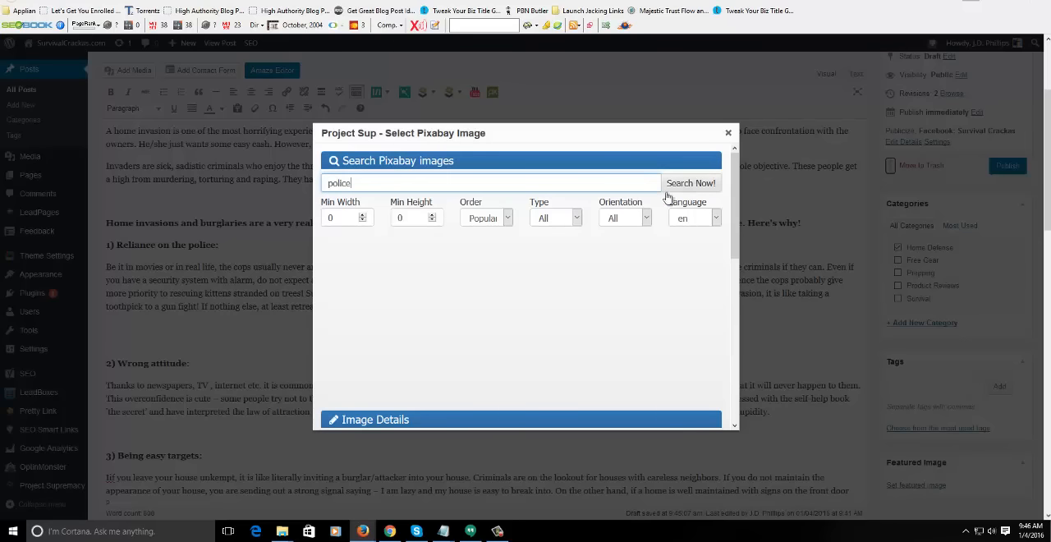
{"action": "left_click", "coordinate": [565, 218]}
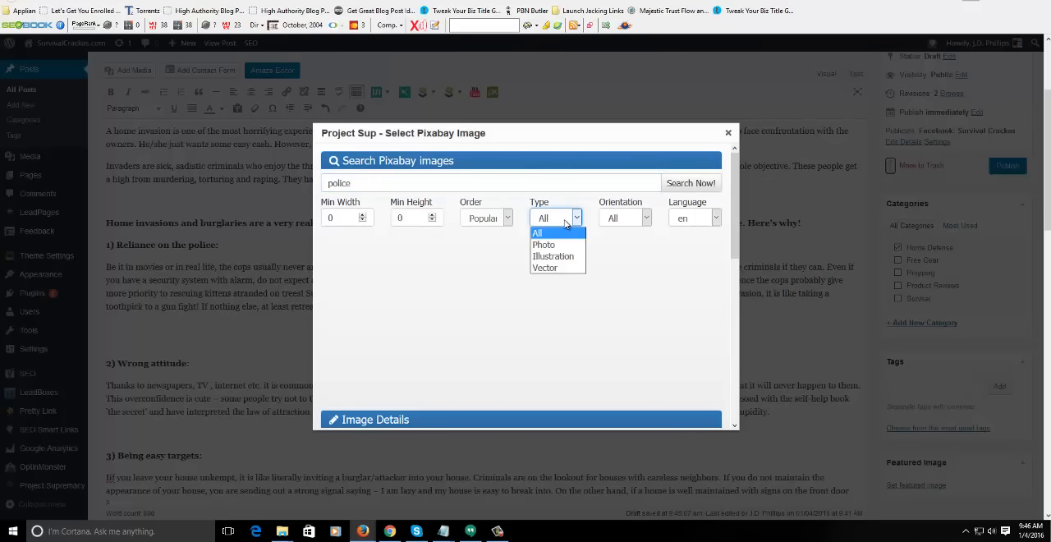
{"action": "left_click", "coordinate": [616, 215]}
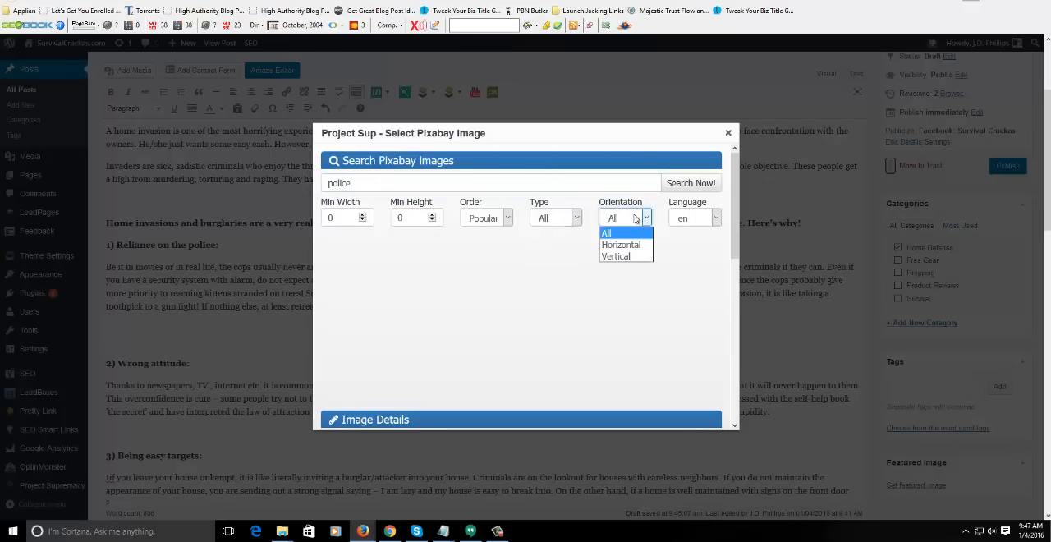
{"action": "left_click", "coordinate": [669, 216]}
{"action": "left_click", "coordinate": [669, 216]}
{"action": "left_click", "coordinate": [693, 185]}
{"action": "left_click", "coordinate": [691, 184]}
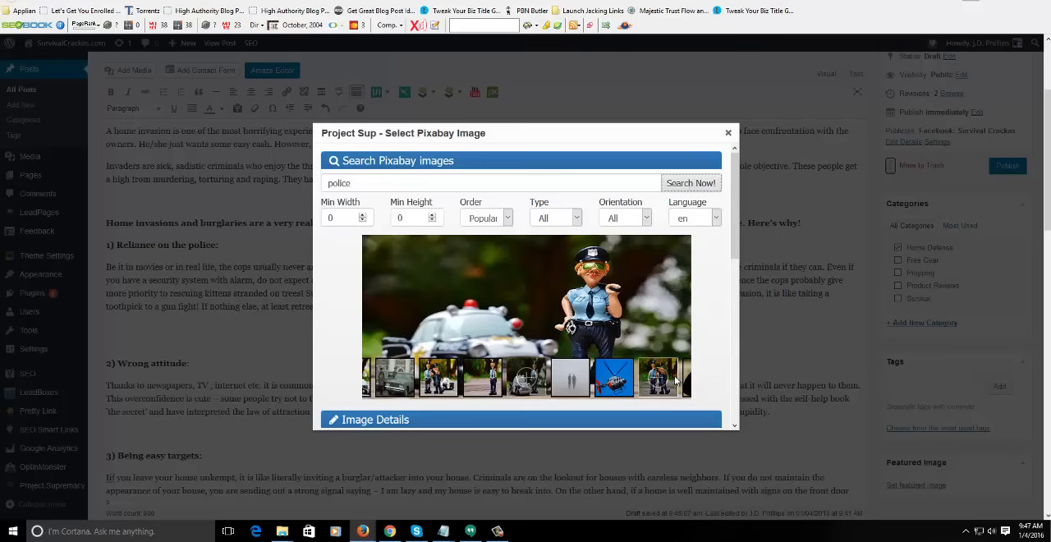
- Browse the police image results and preview the two toy officers, the helicopter and the sheriff badge
{"action": "left_click_drag", "start_coordinate": [666, 383], "coordinate": [411, 376]}
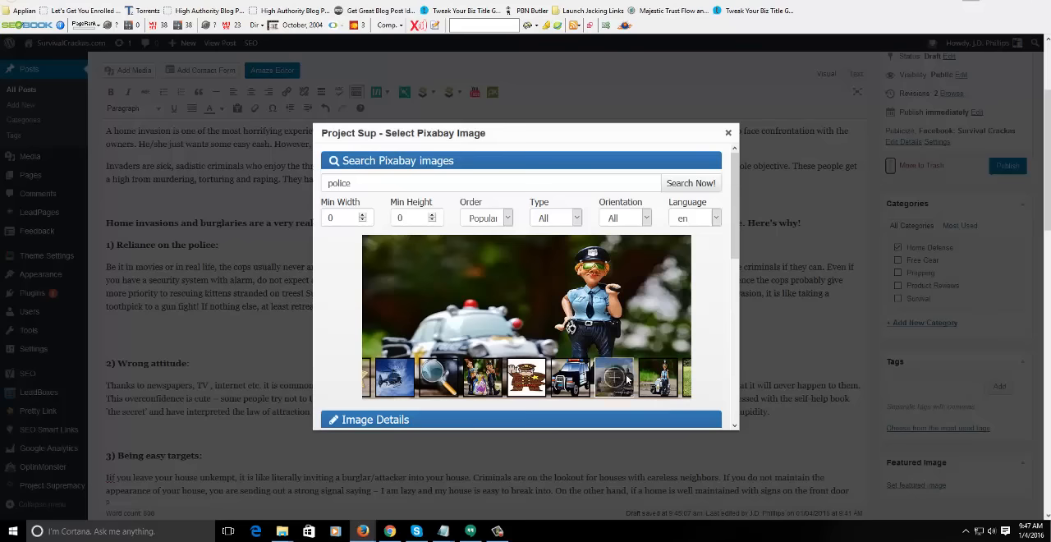
{"action": "left_click_drag", "start_coordinate": [656, 381], "coordinate": [578, 382]}
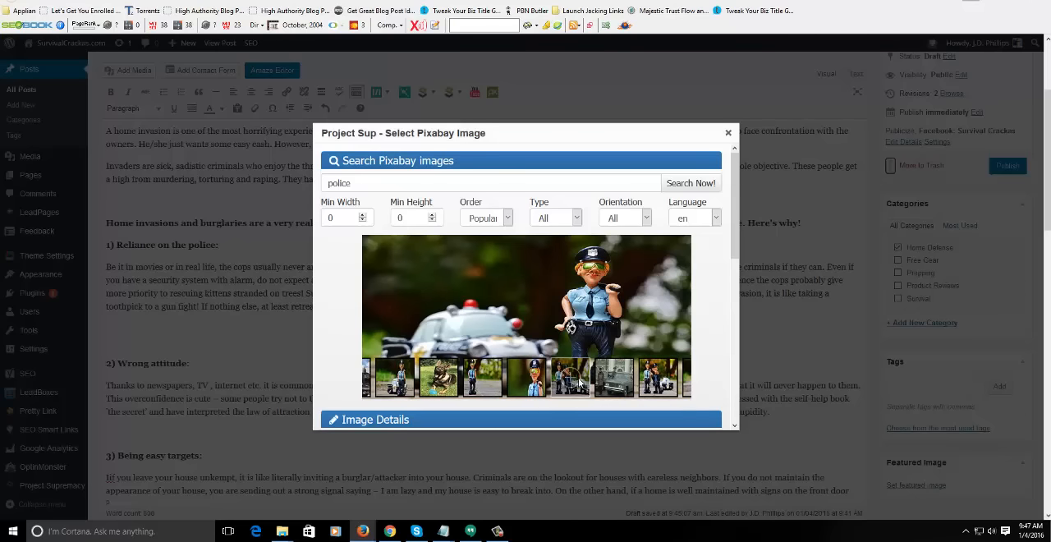
{"action": "left_click", "coordinate": [655, 382]}
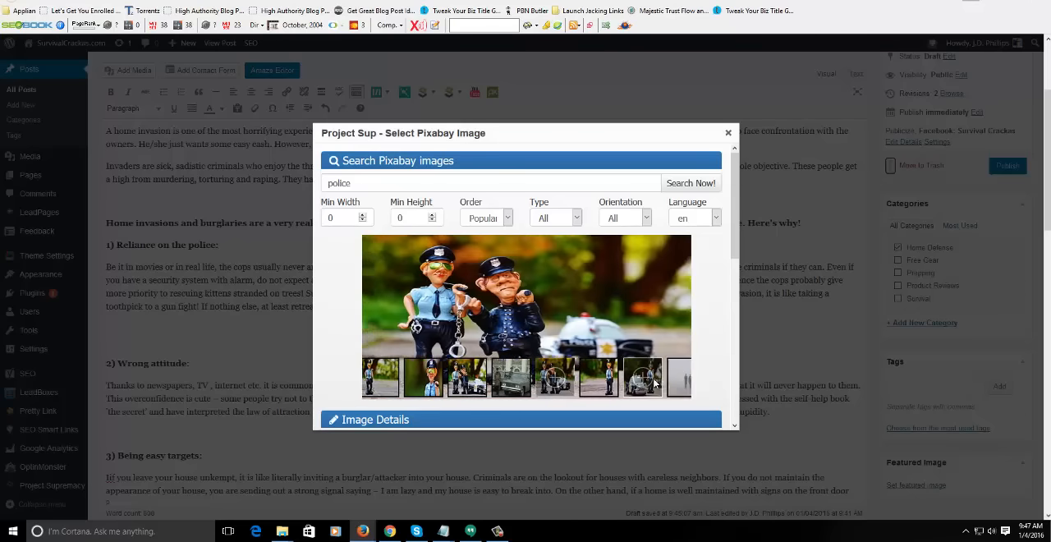
{"action": "left_click_drag", "start_coordinate": [621, 383], "coordinate": [532, 384]}
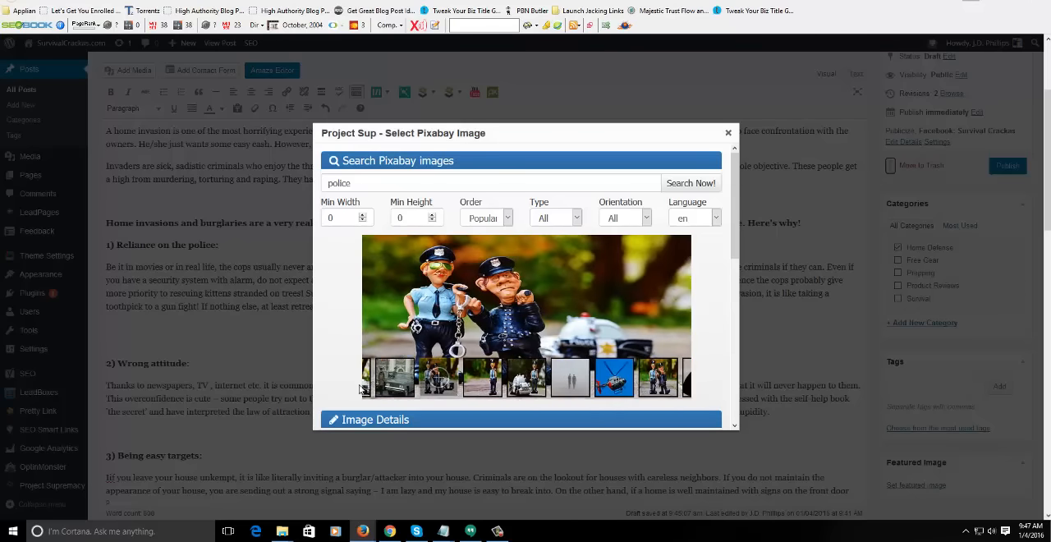
{"action": "left_click", "coordinate": [637, 376]}
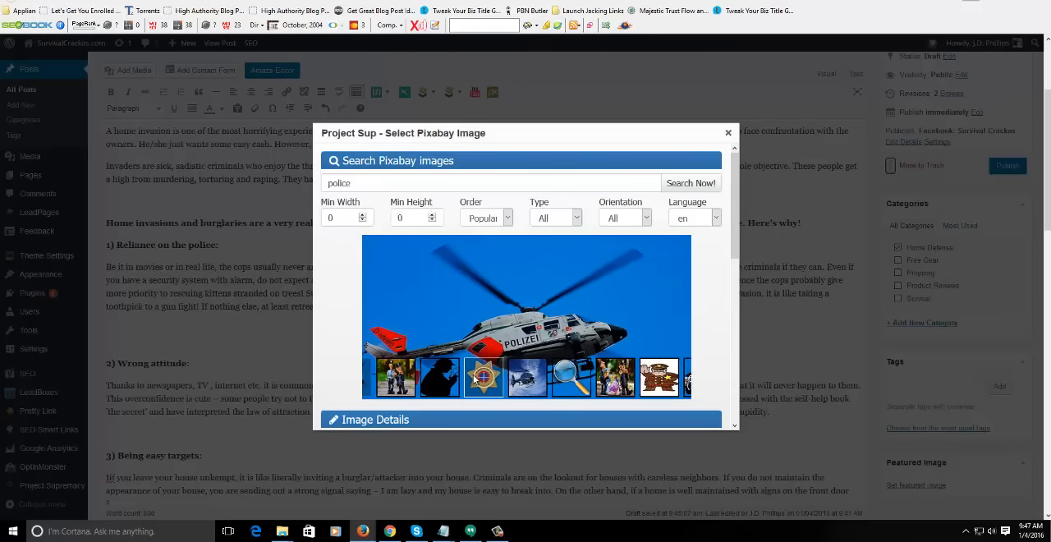
{"action": "left_click", "coordinate": [476, 377]}
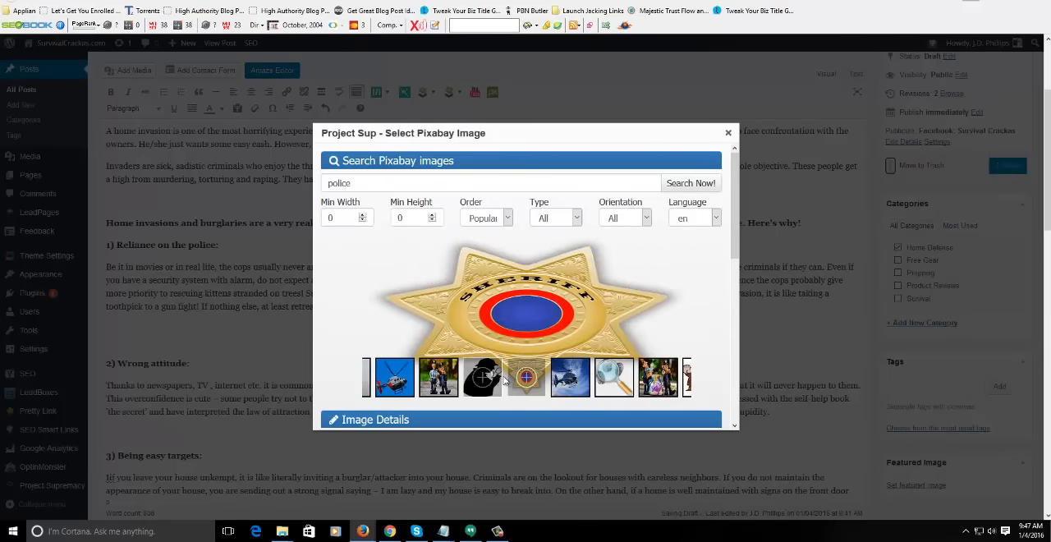
- Replace the Pixabay search term with "cops" and run the search
{"action": "double_click", "coordinate": [388, 174]}
{"action": "type", "text": "co"}
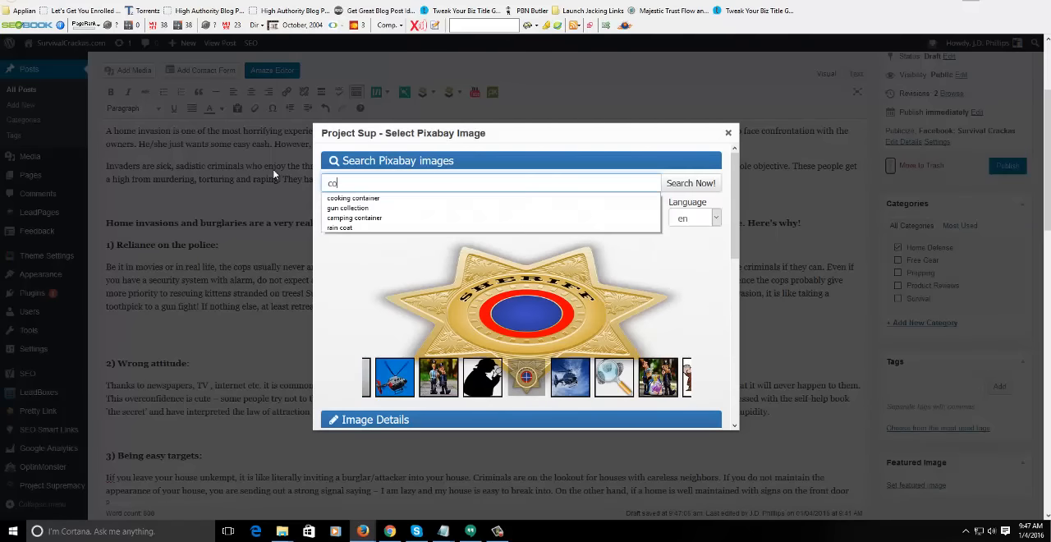
{"action": "type", "text": "ps"}
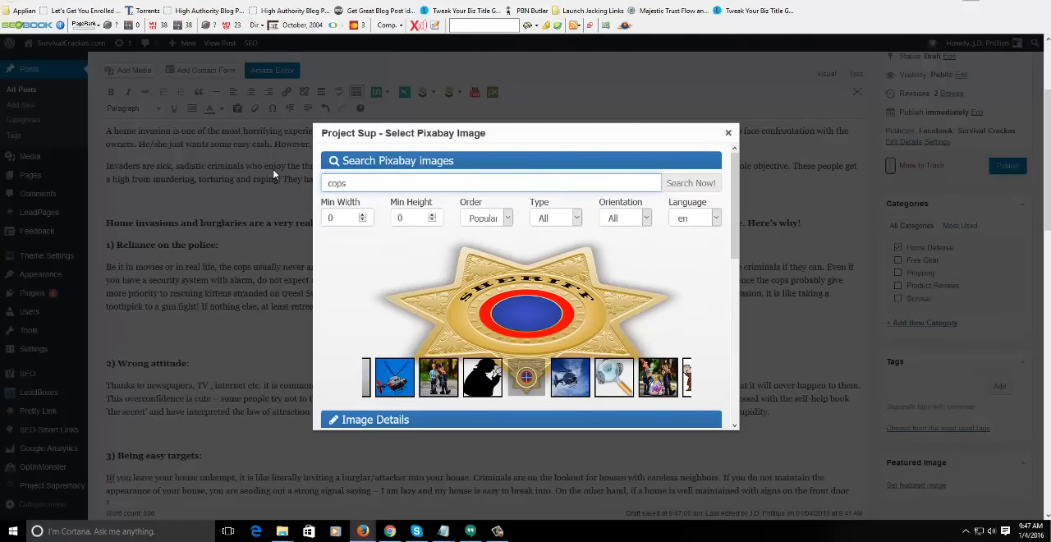
{"action": "key", "text": "Return"}
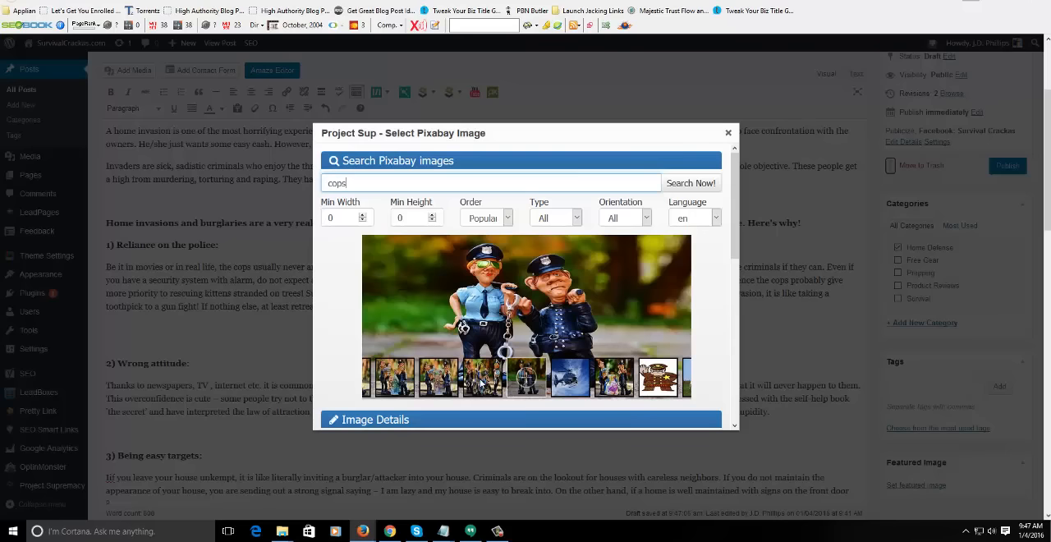
- Browse the cops image results and preview the helicopter and the word-art policeman
{"action": "left_click_drag", "start_coordinate": [445, 385], "coordinate": [609, 380]}
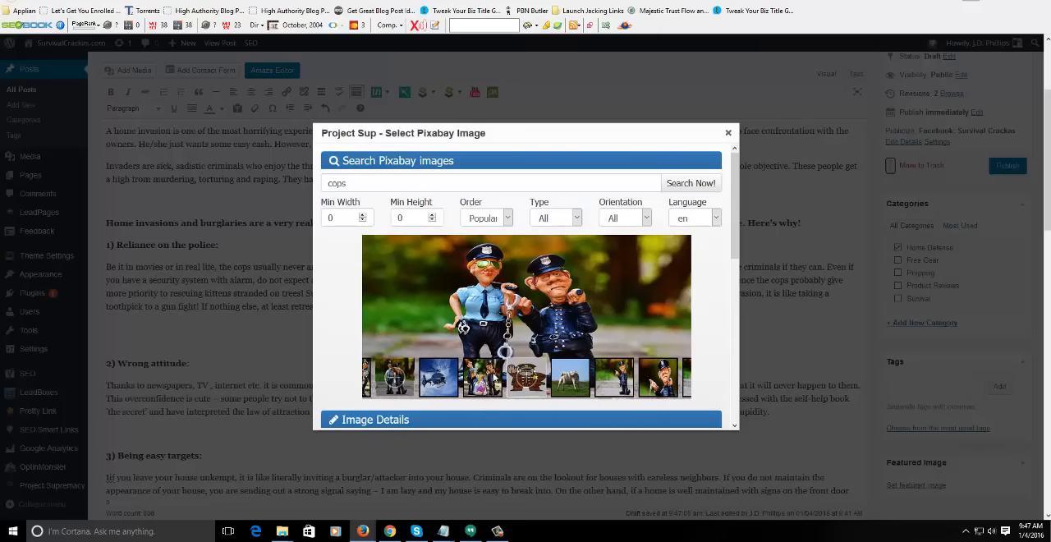
{"action": "left_click", "coordinate": [480, 378]}
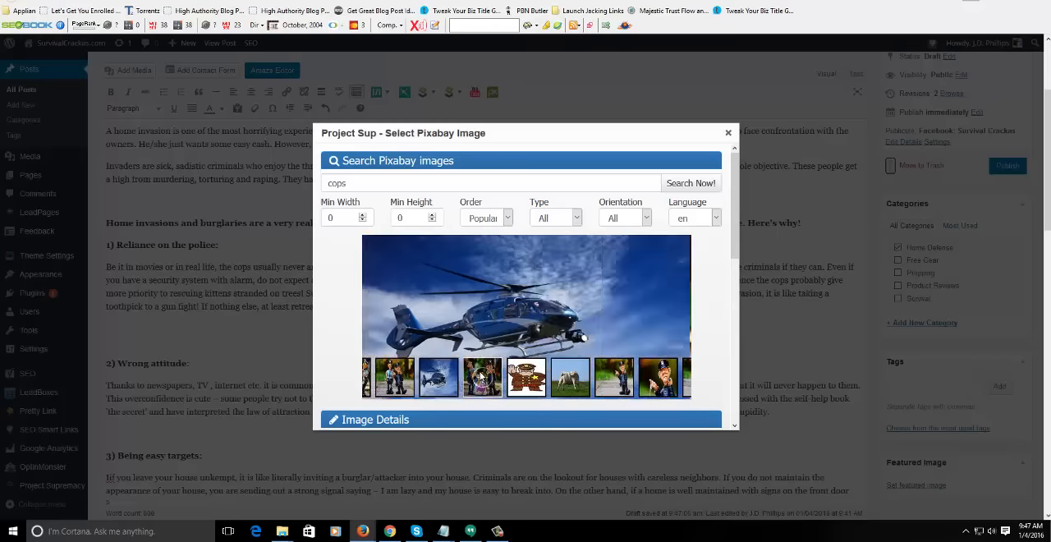
{"action": "left_click", "coordinate": [569, 377]}
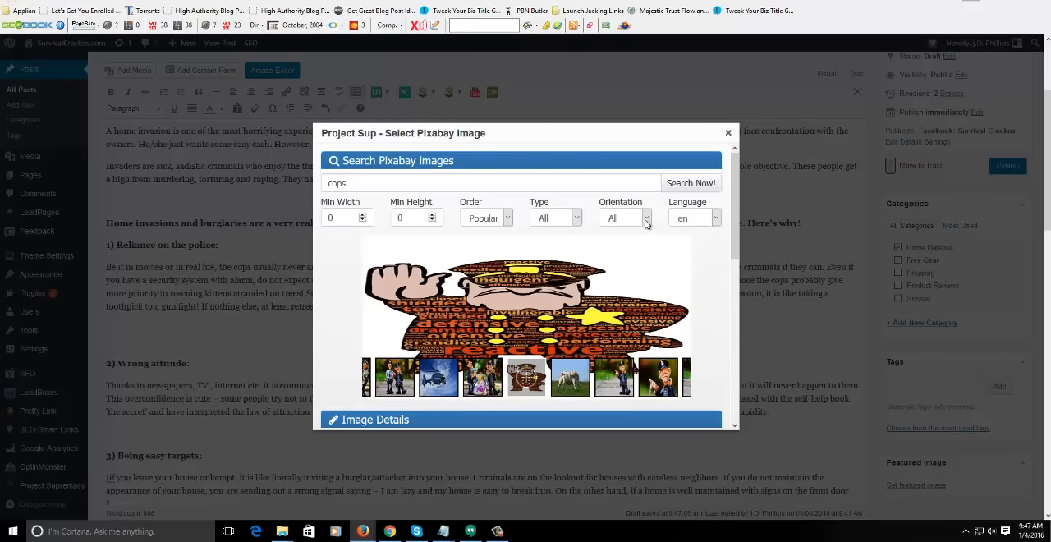
- Restrict the Pixabay image type to Photo and rerun the "cops" search
{"action": "left_click", "coordinate": [573, 218]}
{"action": "left_click", "coordinate": [553, 243]}
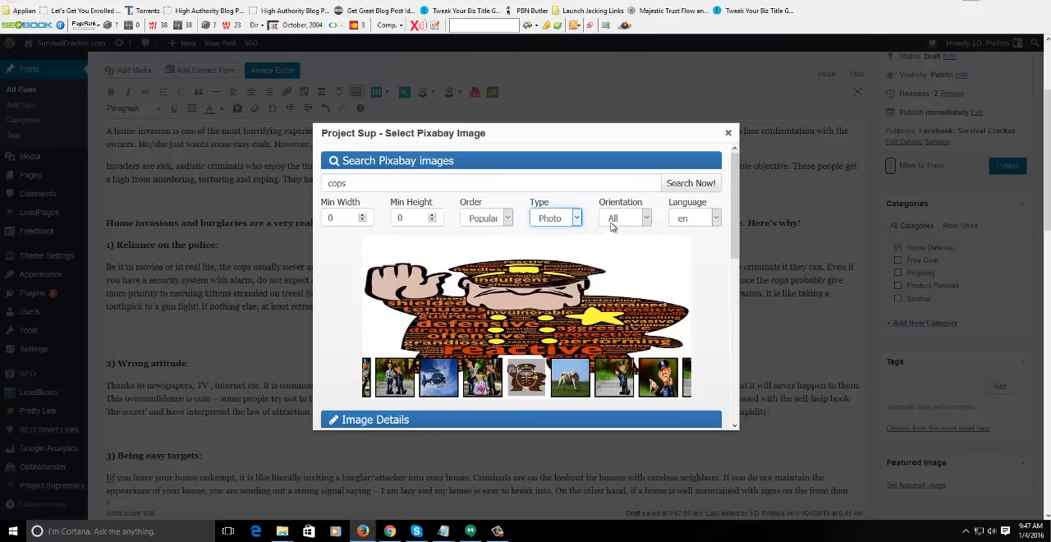
{"action": "left_click", "coordinate": [694, 181]}
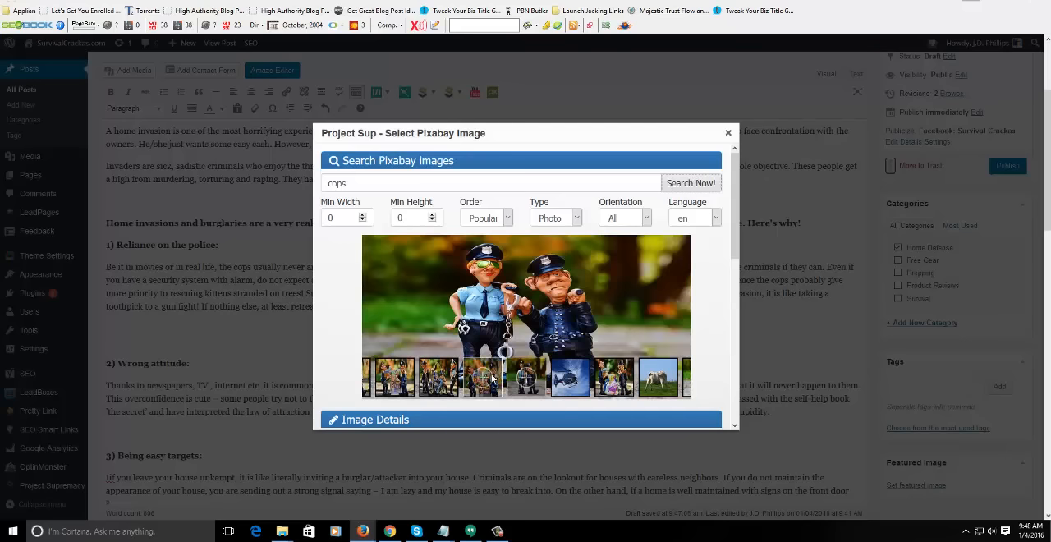
- Replace the Pixabay search term with "police" and run the search for photos
{"action": "left_click_drag", "start_coordinate": [430, 185], "coordinate": [259, 181]}
{"action": "type", "text": "police"}
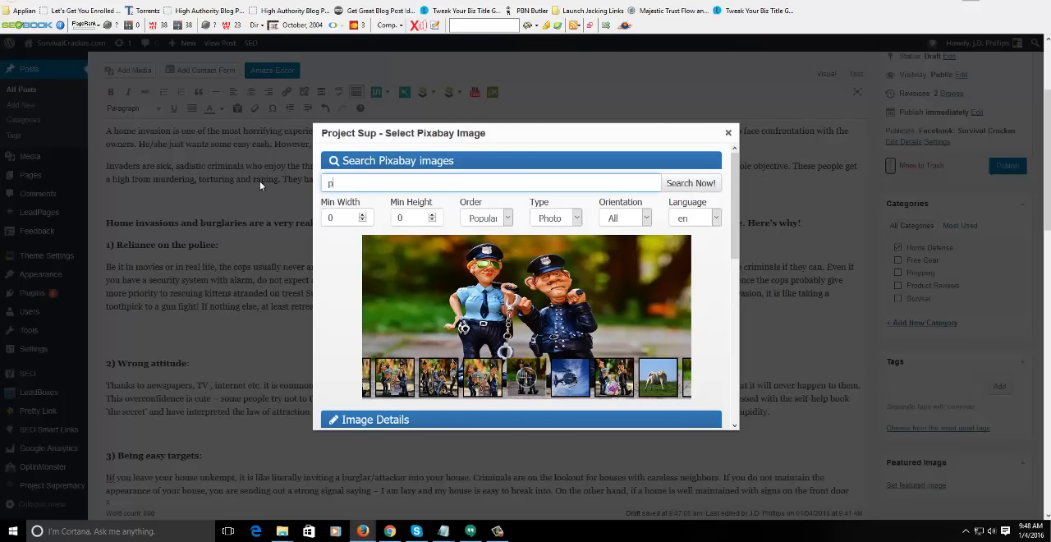
{"action": "left_click", "coordinate": [681, 180]}
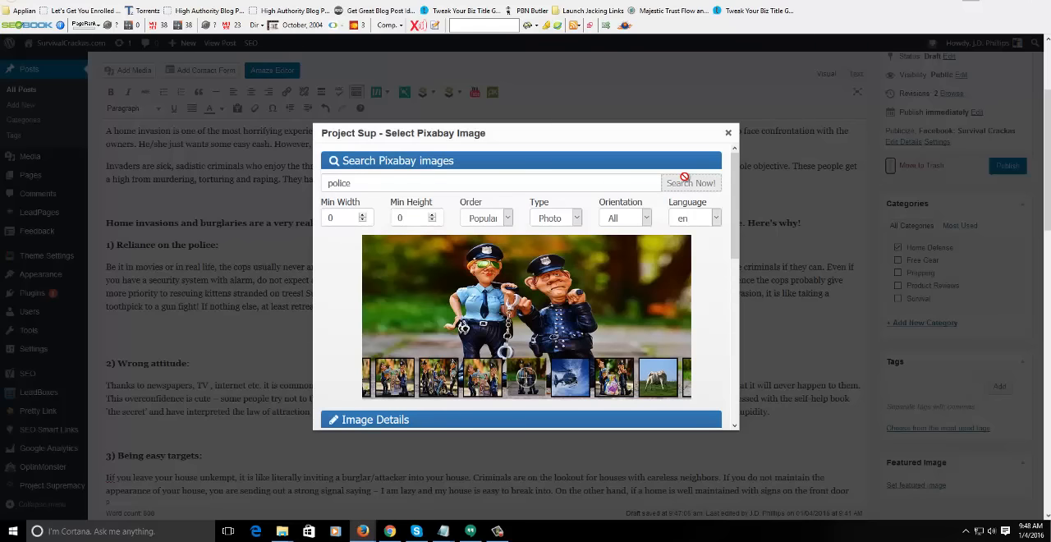
{"action": "left_click", "coordinate": [686, 182]}
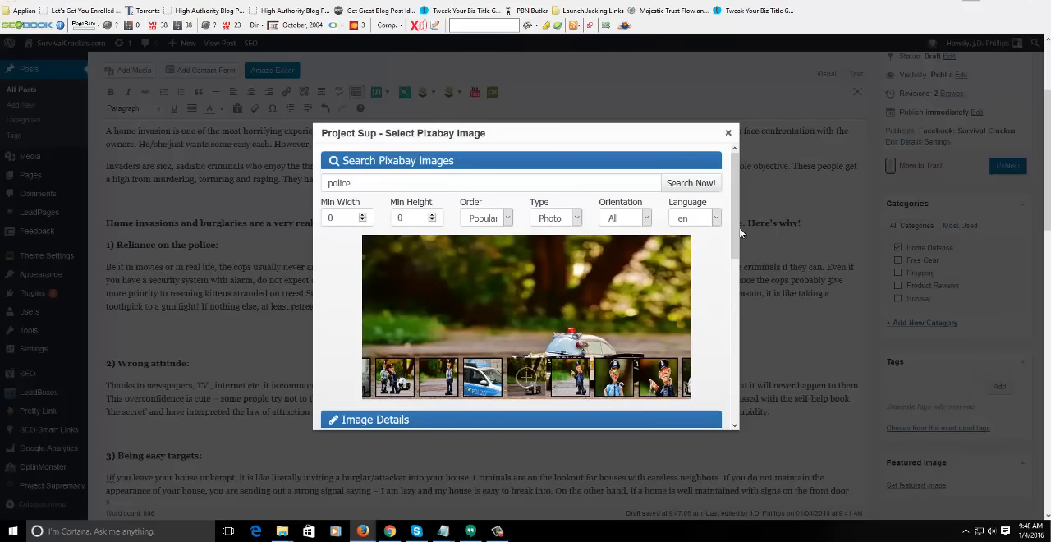
- Rename the selected toy police car image as "police"
{"action": "left_click_drag", "start_coordinate": [734, 212], "coordinate": [725, 291]}
{"action": "left_click", "coordinate": [420, 303]}
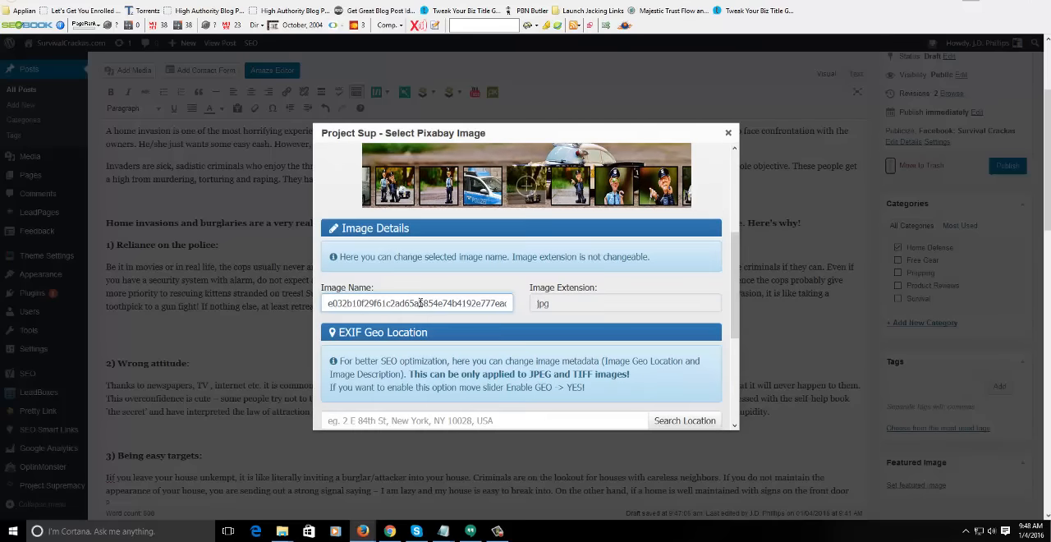
{"action": "double_click", "coordinate": [420, 303]}
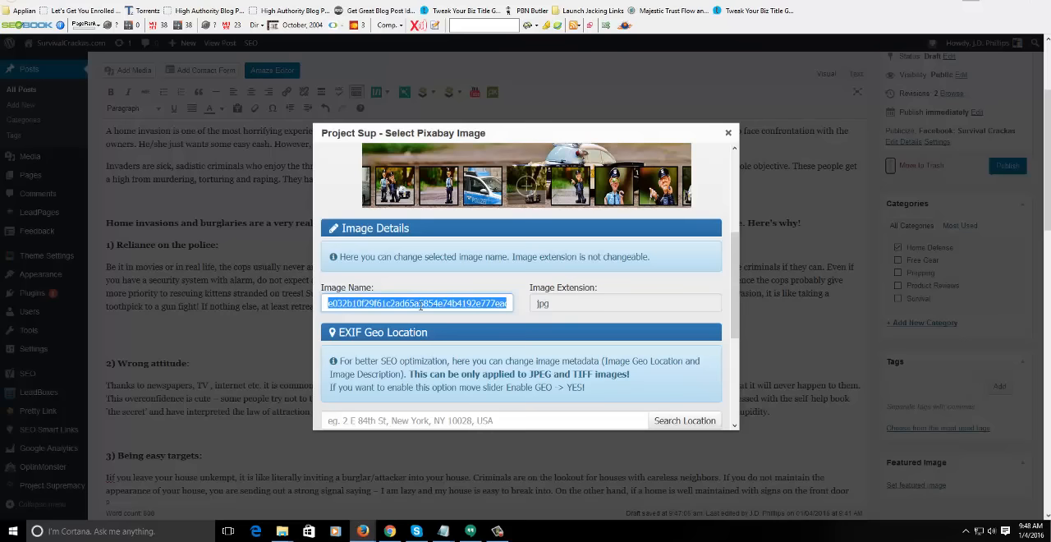
{"action": "type", "text": "police"}
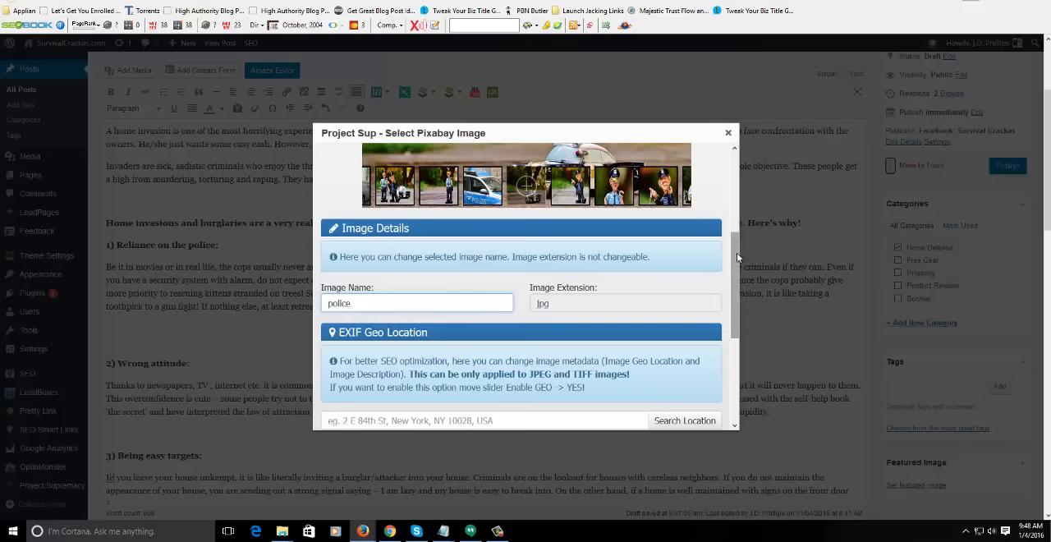
- Insert the toy police car image below the section 1 paragraph, leaving Enable GEO off and the description empty
{"action": "left_click_drag", "start_coordinate": [736, 253], "coordinate": [734, 342]}
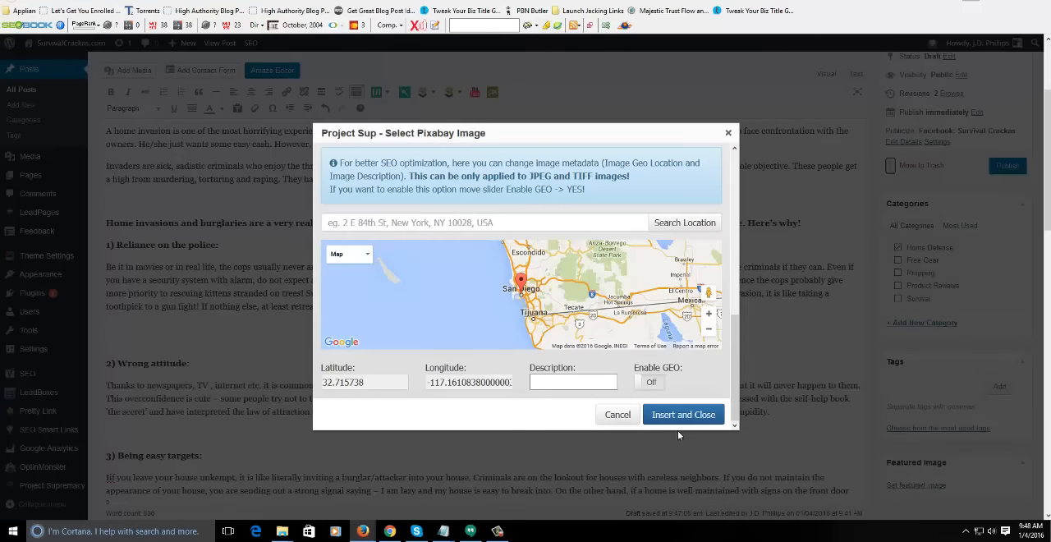
{"action": "scroll", "coordinate": [735, 349], "scroll_direction": "up", "scroll_amount": 3}
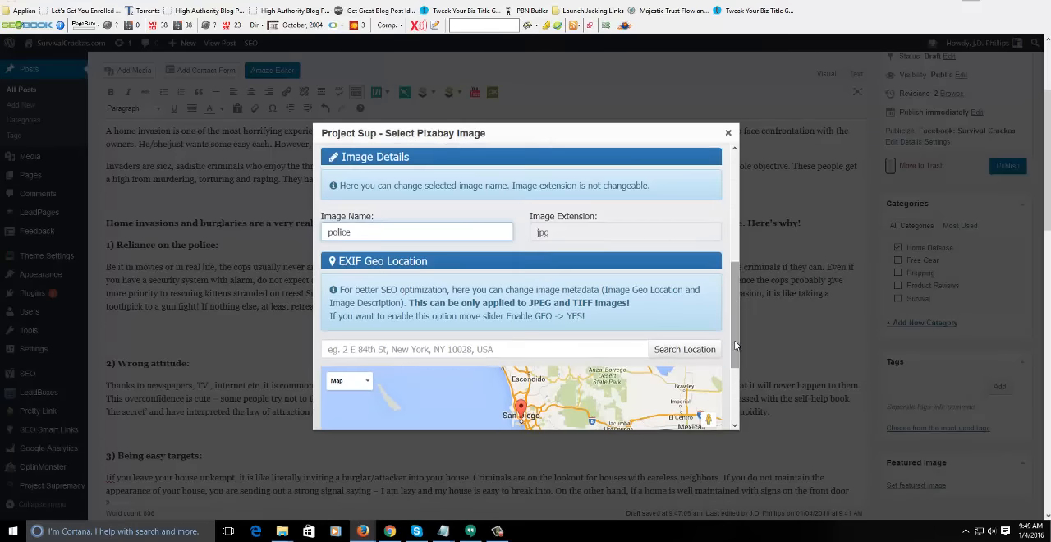
{"action": "scroll", "coordinate": [734, 340], "scroll_direction": "down", "scroll_amount": 3}
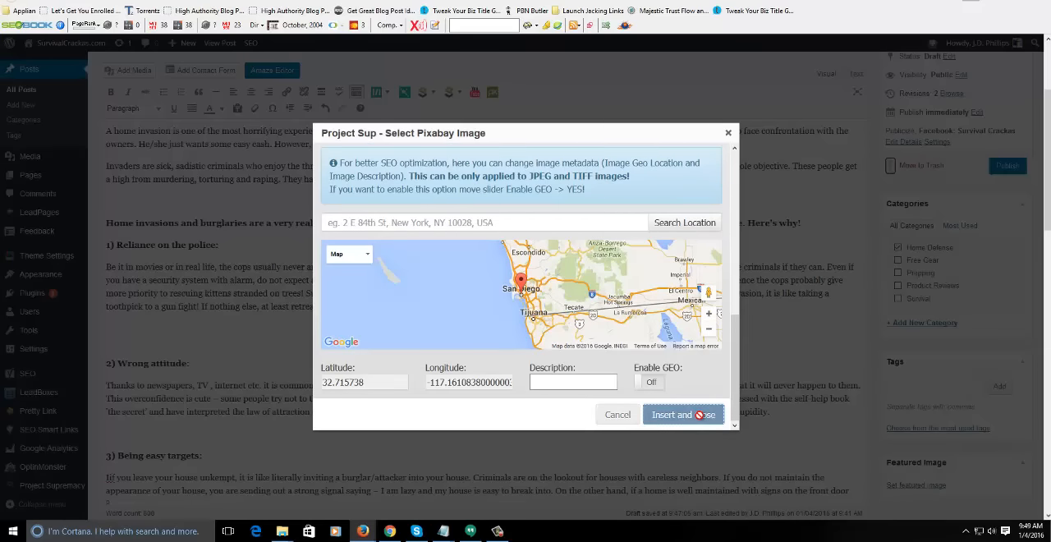
{"action": "left_click", "coordinate": [700, 414]}
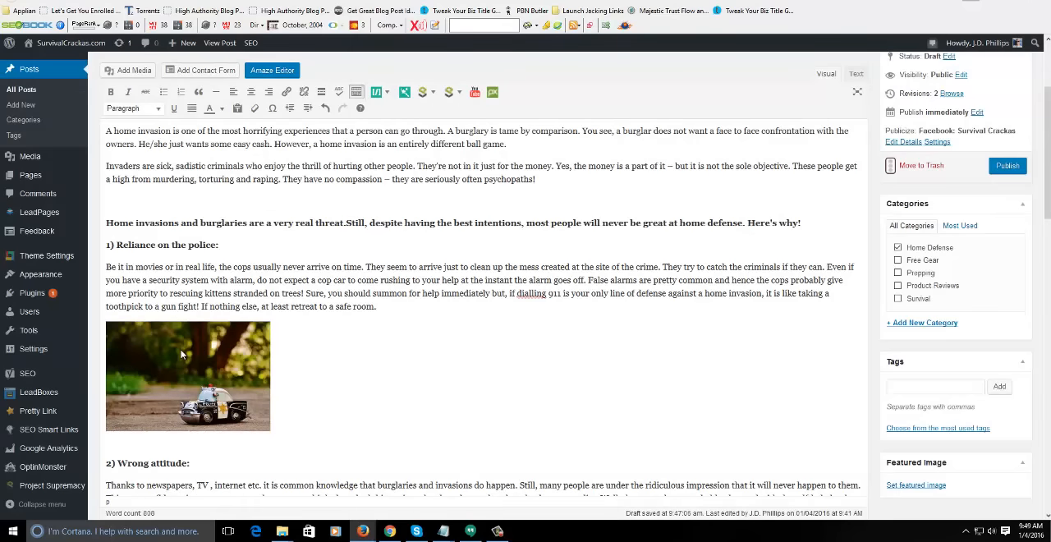
- Open the police car image's details, set its size to Full Size – 640 × 425 and its link to None
{"action": "left_click", "coordinate": [202, 337]}
{"action": "left_click", "coordinate": [214, 308]}
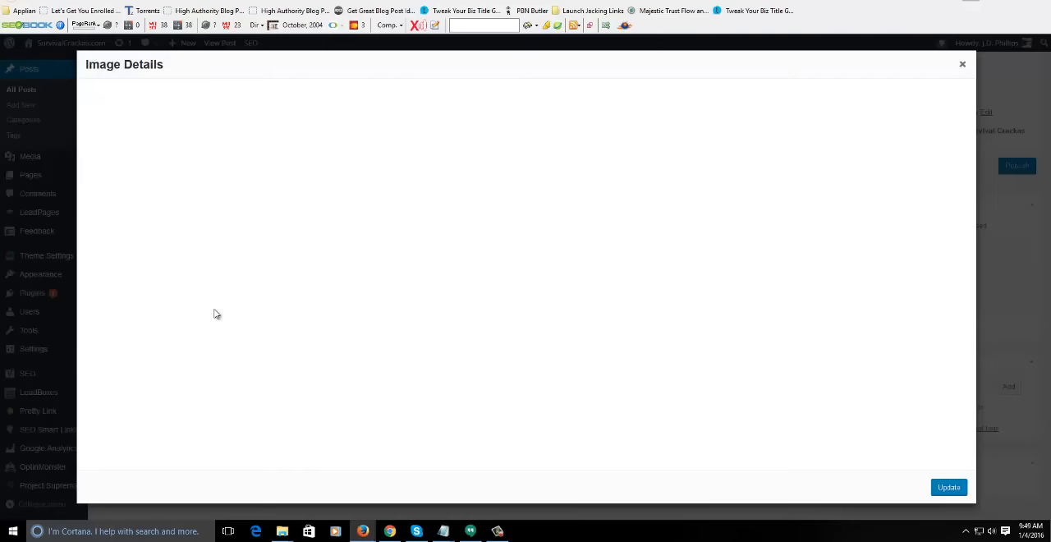
{"action": "left_click", "coordinate": [962, 64]}
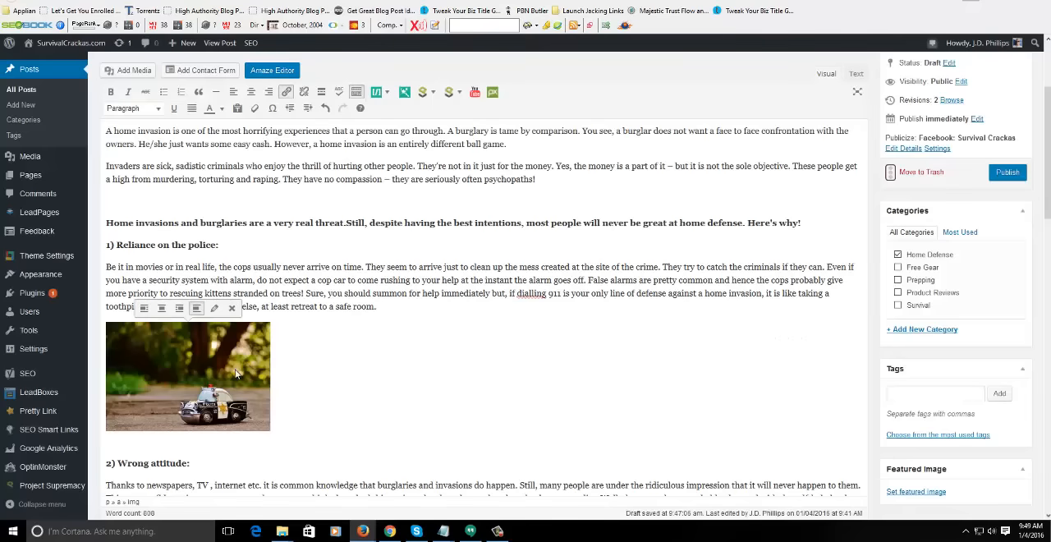
{"action": "left_click", "coordinate": [215, 308]}
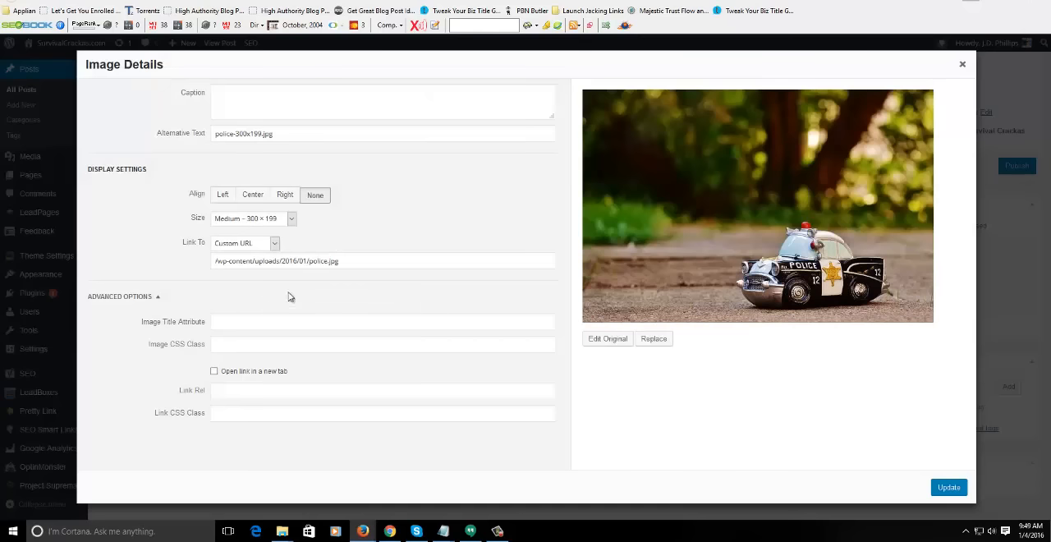
{"action": "left_click", "coordinate": [247, 244]}
{"action": "left_click", "coordinate": [254, 219]}
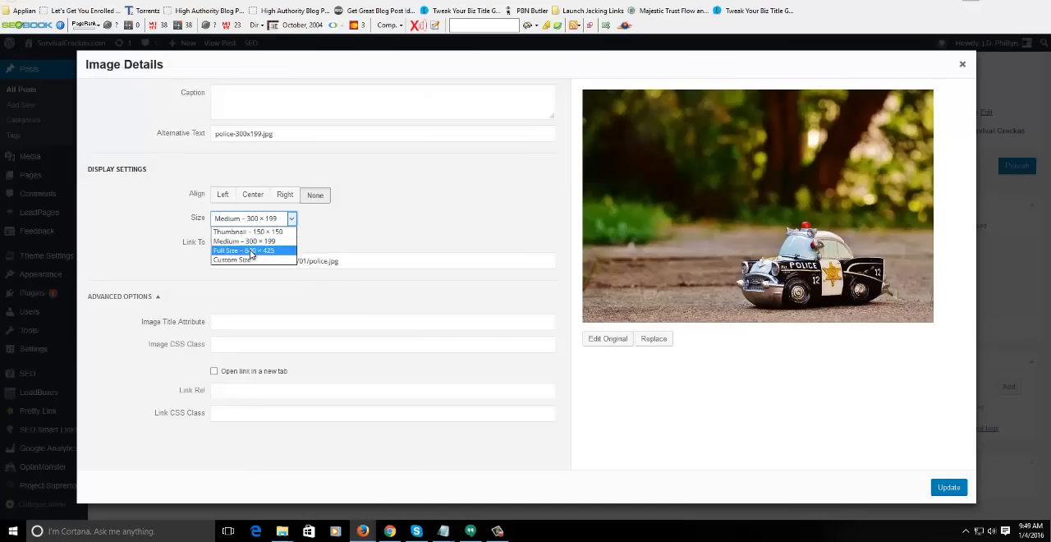
{"action": "left_click", "coordinate": [251, 250]}
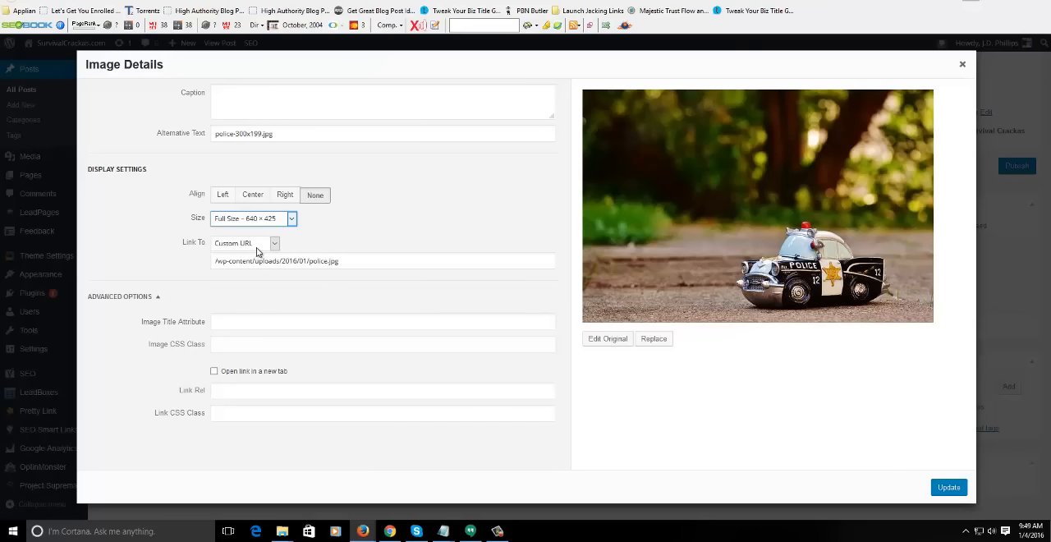
{"action": "left_click_drag", "start_coordinate": [354, 260], "coordinate": [215, 263]}
{"action": "left_click", "coordinate": [239, 245]}
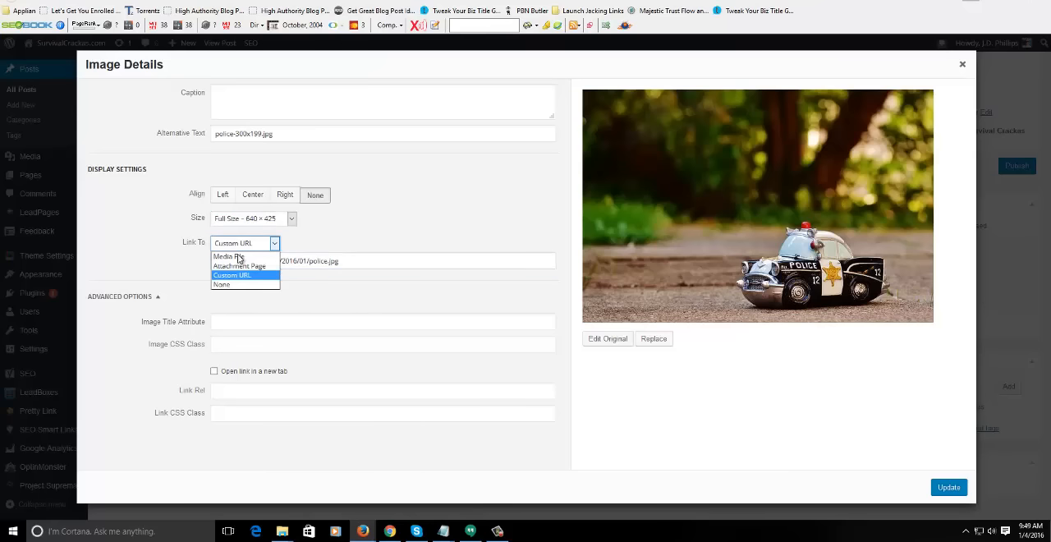
{"action": "left_click", "coordinate": [238, 254]}
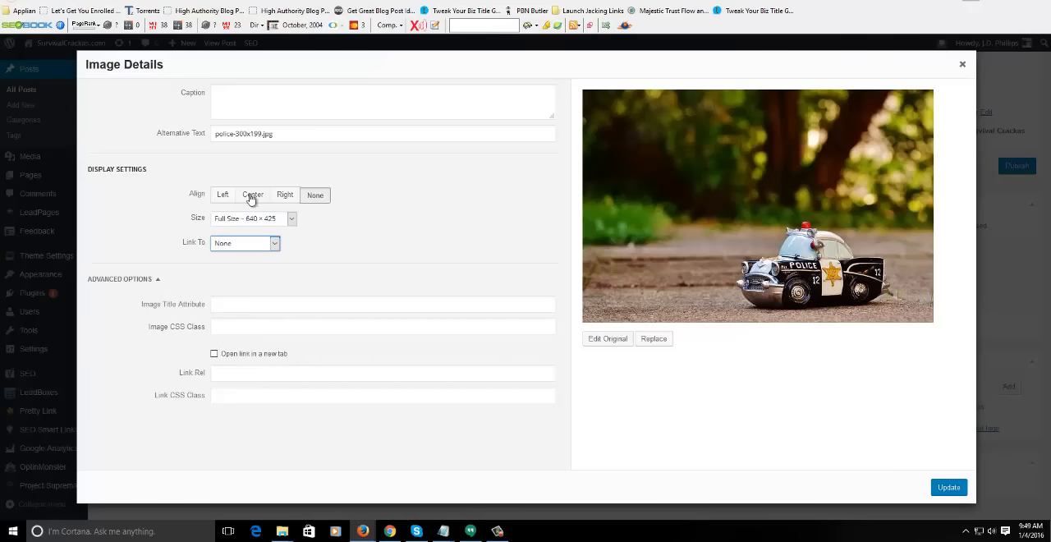
- Set the image's alternative text to "Police Car" and apply the updated image details
{"action": "left_click_drag", "start_coordinate": [292, 135], "coordinate": [215, 148]}
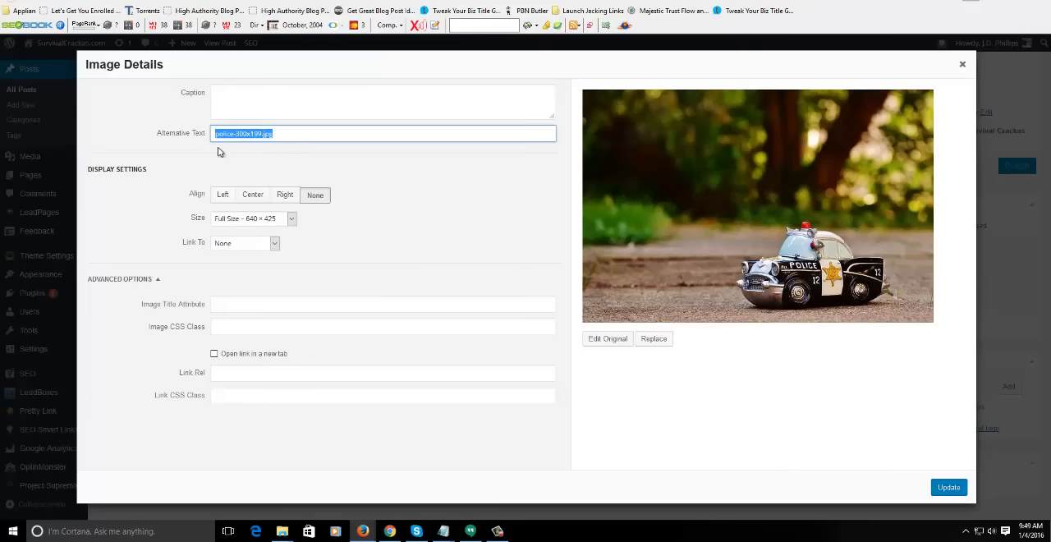
{"action": "type", "text": "Police Car"}
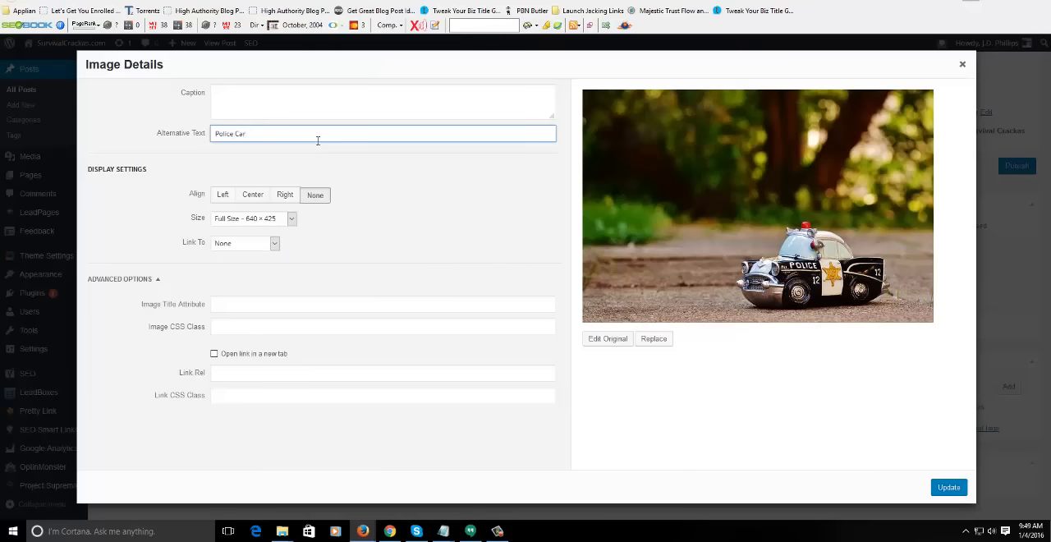
{"action": "left_click", "coordinate": [950, 487]}
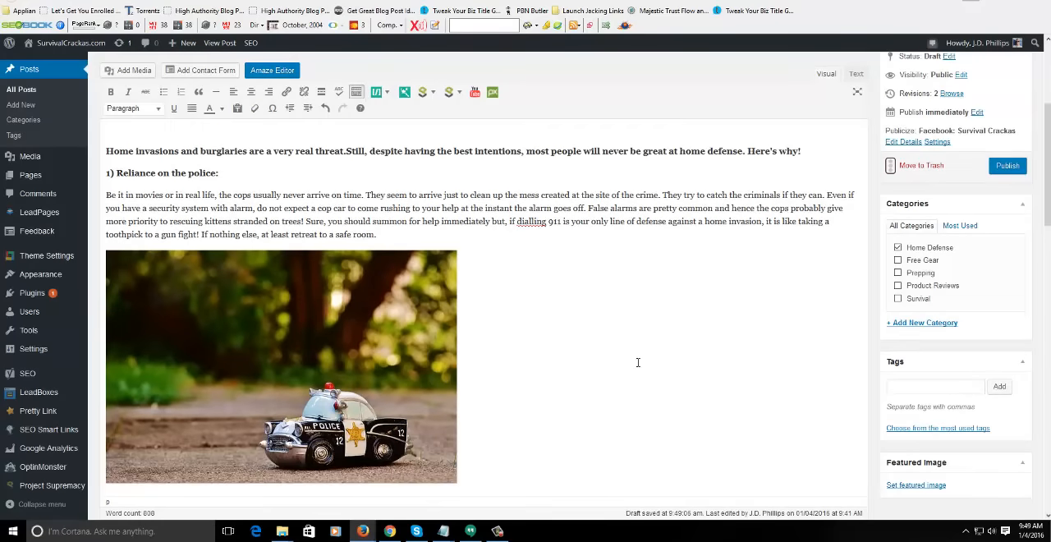
- Correct "Iif" to "If" at the start of section 3, "Being easy targets", and insert an empty line below its closing note
{"action": "middle_click", "coordinate": [638, 363]}
{"action": "middle_click", "coordinate": [642, 401]}
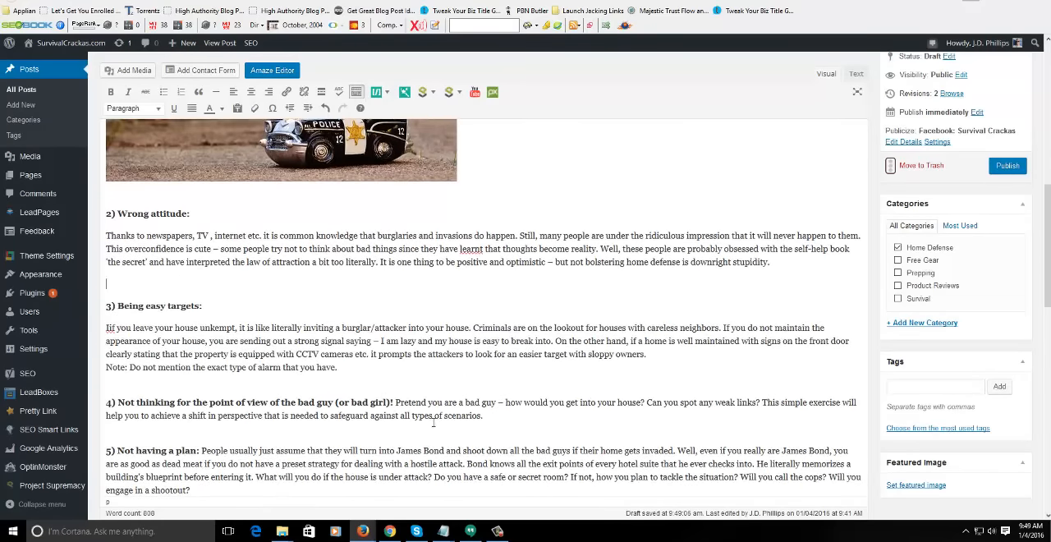
{"action": "scroll", "coordinate": [433, 422], "scroll_direction": "down", "scroll_amount": 4}
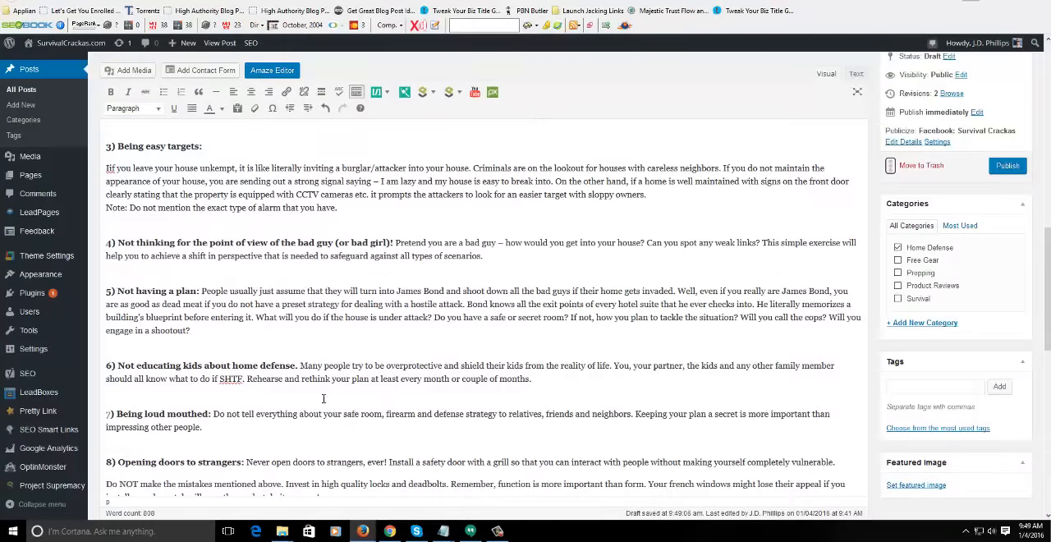
{"action": "scroll", "coordinate": [426, 370], "scroll_direction": "down", "scroll_amount": 3}
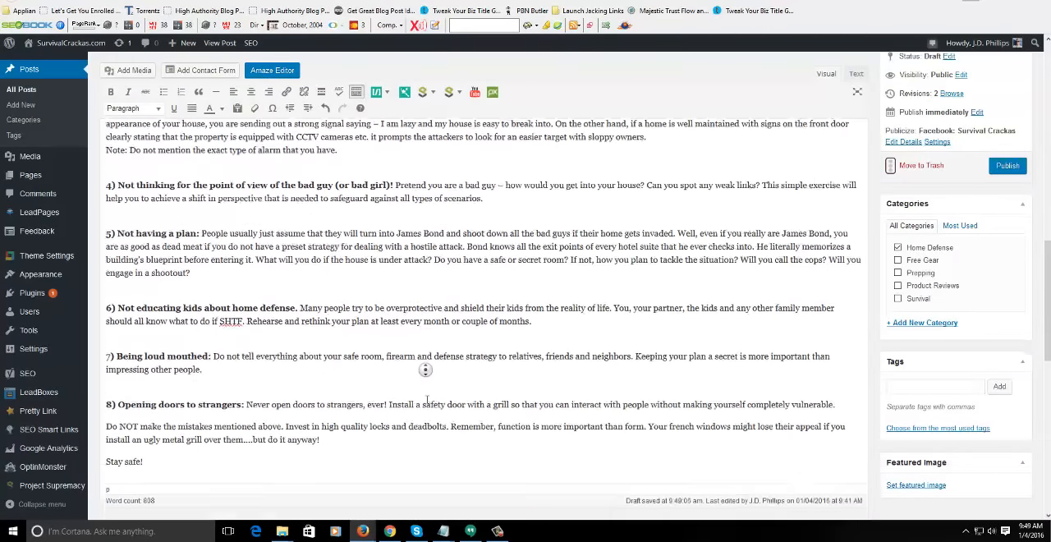
{"action": "scroll", "coordinate": [502, 392], "scroll_direction": "up", "scroll_amount": 5}
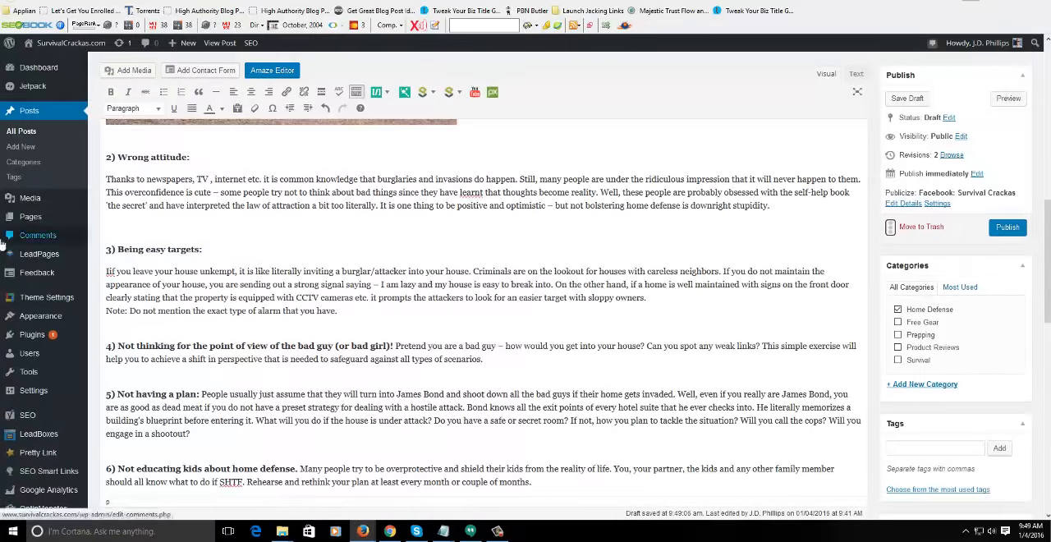
{"action": "left_click", "coordinate": [226, 240]}
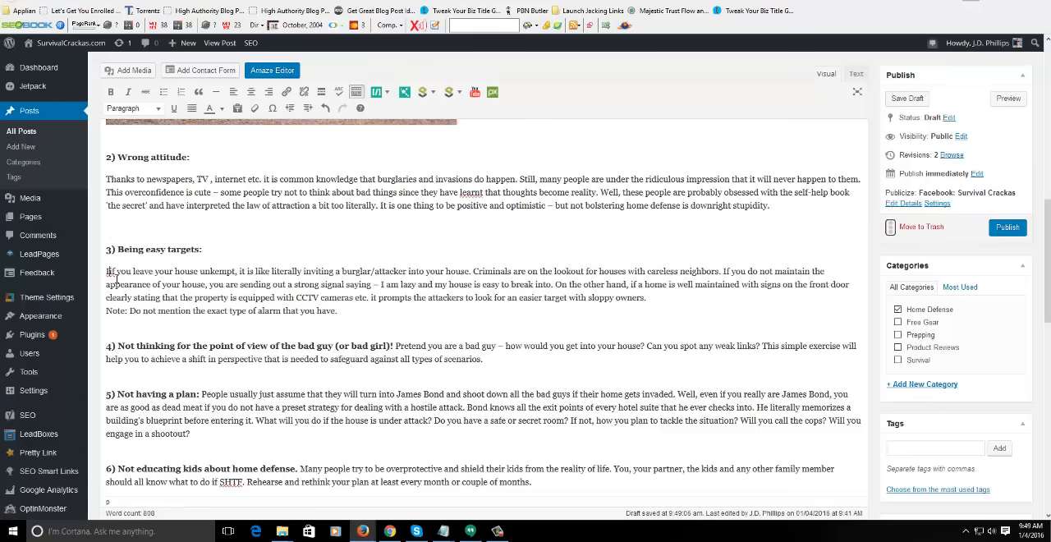
{"action": "key", "text": "Delete"}
{"action": "key", "text": "Return"}
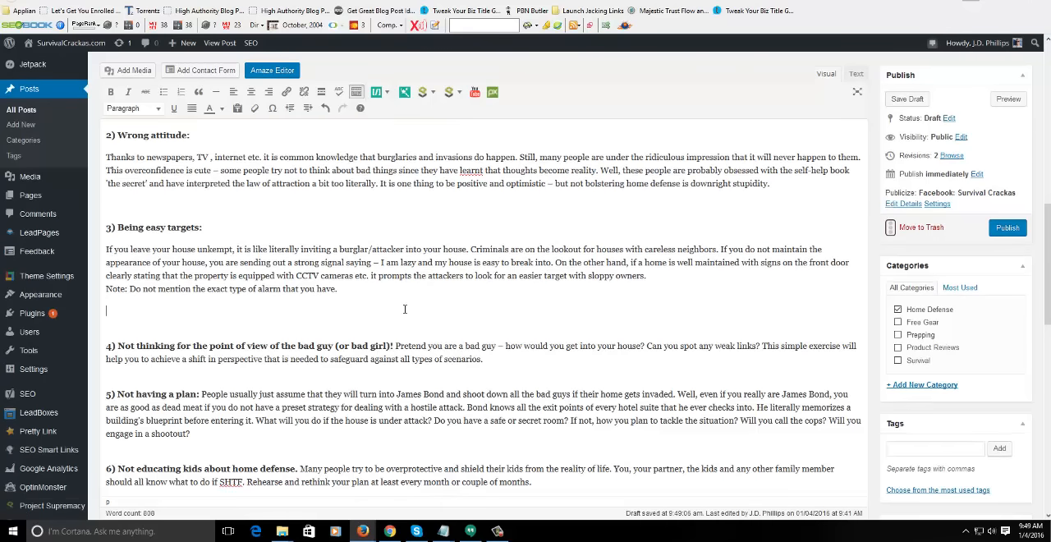
- Open the Pixabay image picker for section 3, search for "target" and browse the resulting thumbnails
{"action": "left_click", "coordinate": [495, 97]}
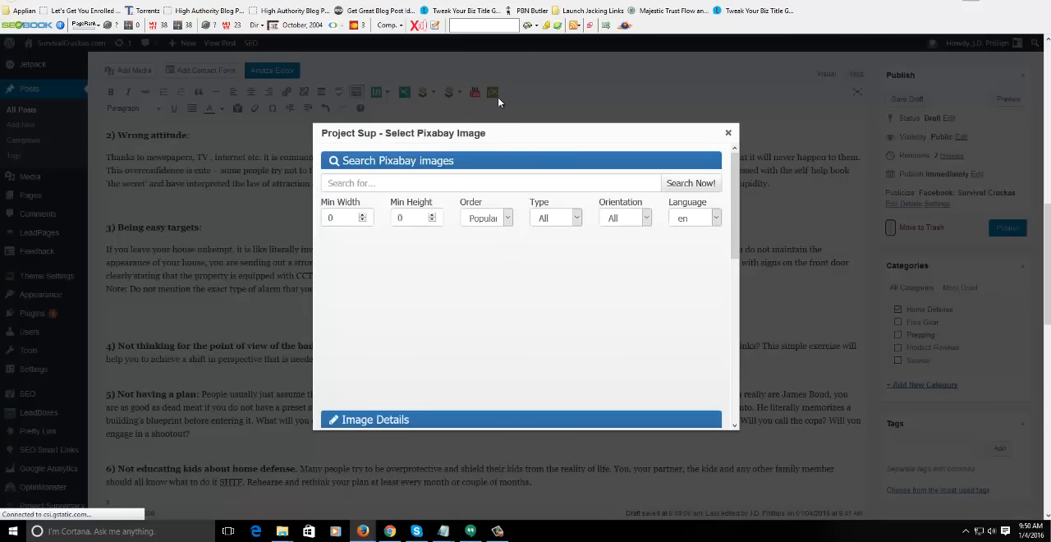
{"action": "left_click", "coordinate": [461, 182]}
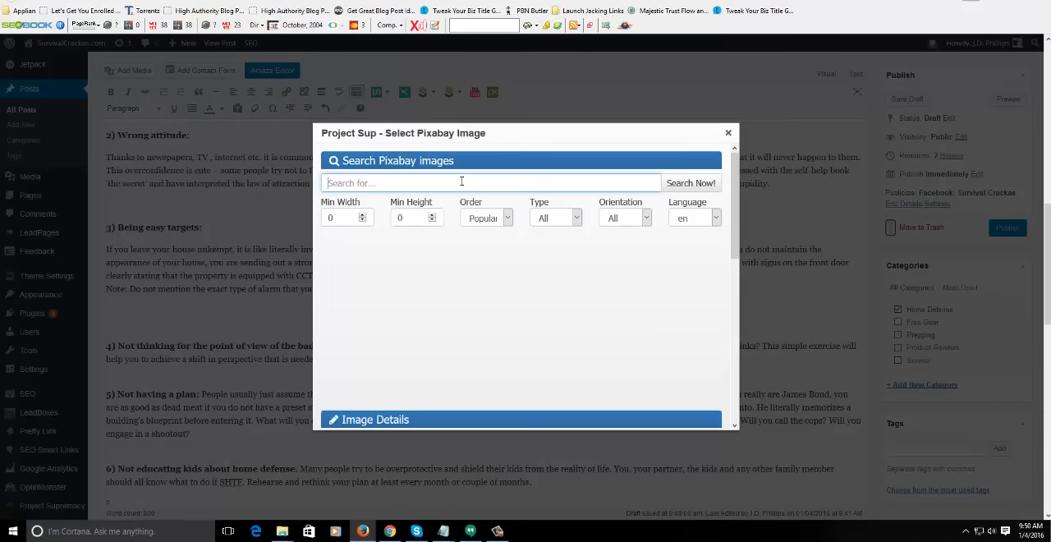
{"action": "type", "text": "target"}
{"action": "left_click", "coordinate": [692, 183]}
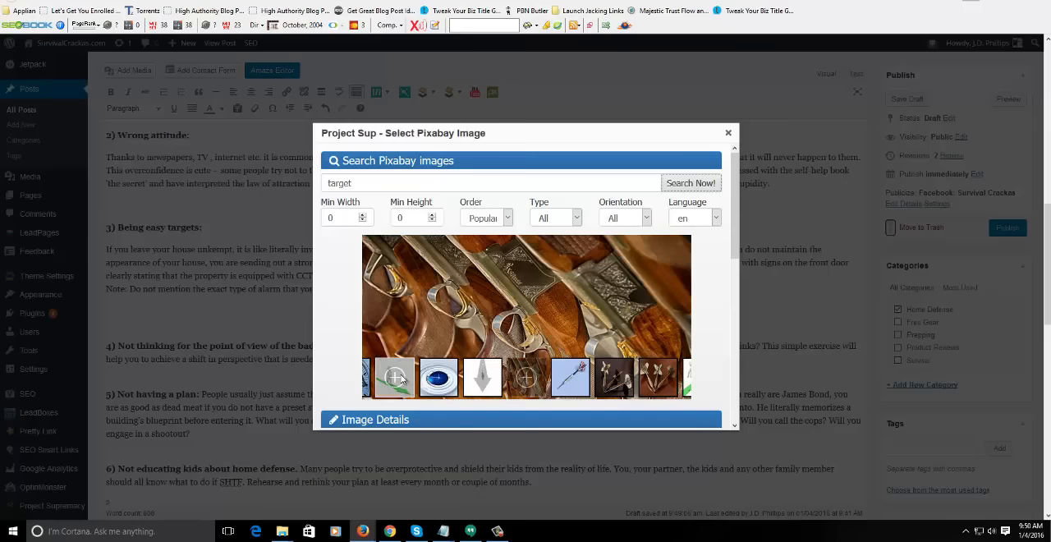
{"action": "left_click_drag", "start_coordinate": [401, 379], "coordinate": [610, 378]}
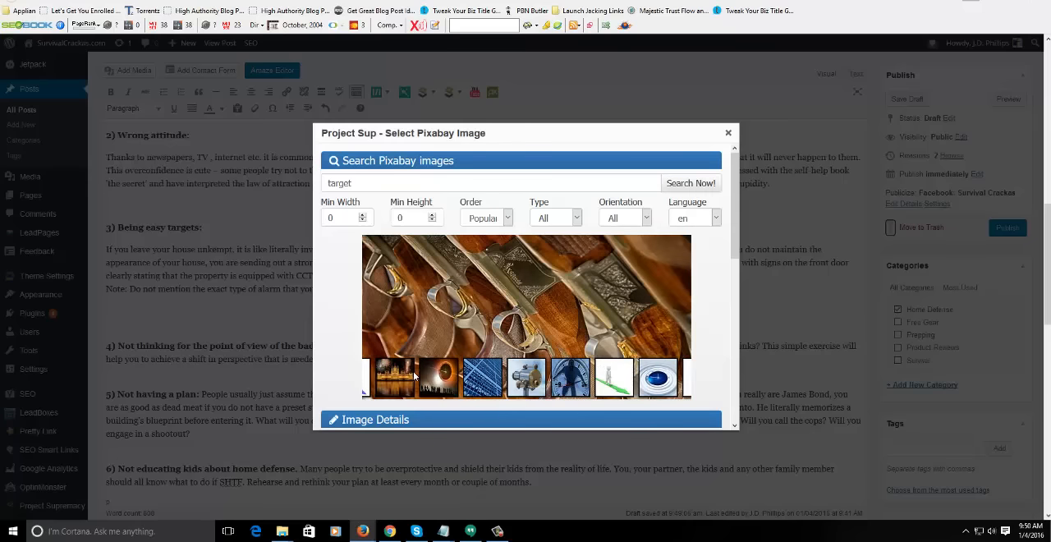
- Browse the "target" image results and select the yellow and red bullseye with bullet holes
{"action": "left_click_drag", "start_coordinate": [416, 376], "coordinate": [629, 372]}
{"action": "left_click", "coordinate": [482, 376]}
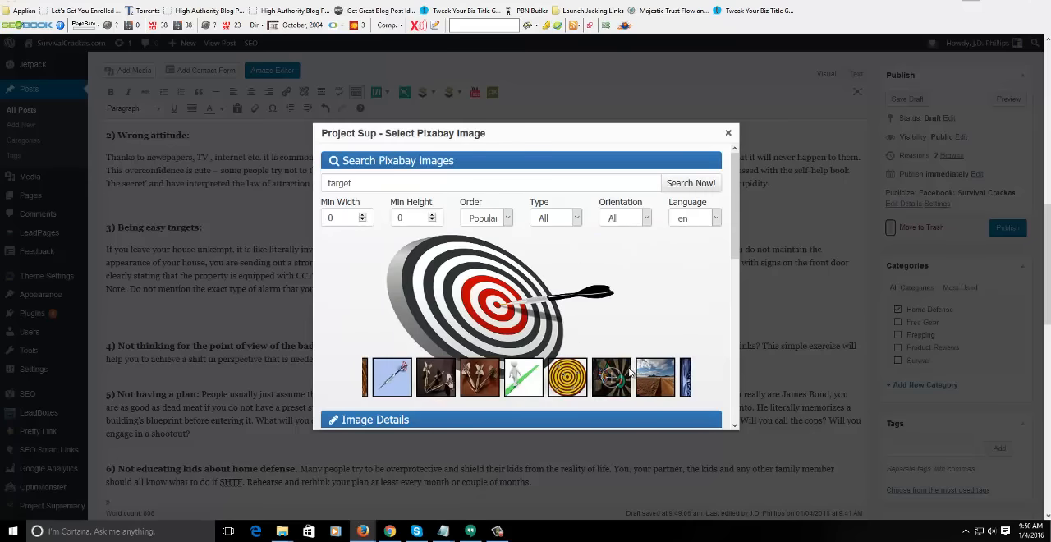
{"action": "left_click_drag", "start_coordinate": [425, 379], "coordinate": [579, 380]}
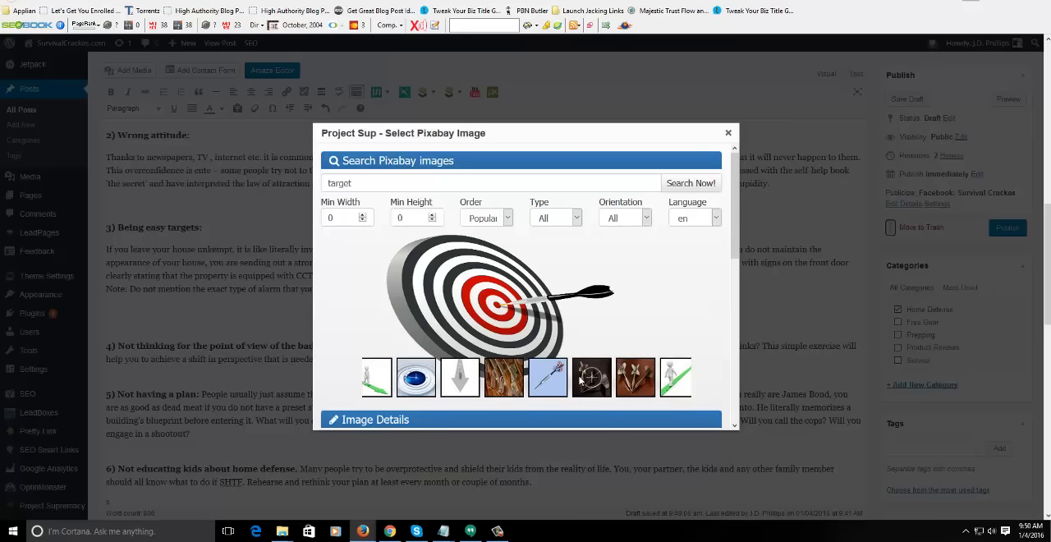
{"action": "left_click_drag", "start_coordinate": [390, 383], "coordinate": [482, 389]}
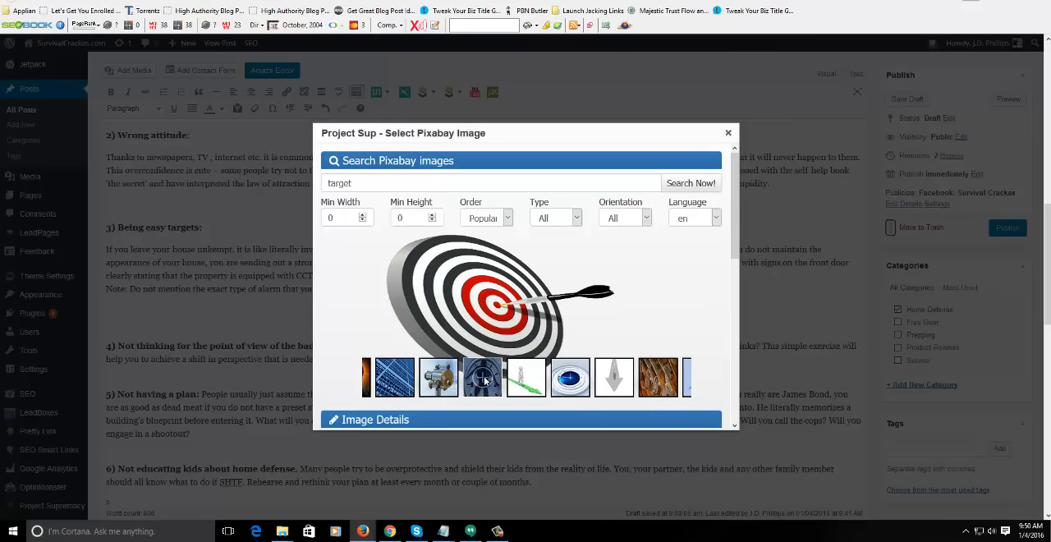
{"action": "left_click", "coordinate": [485, 380]}
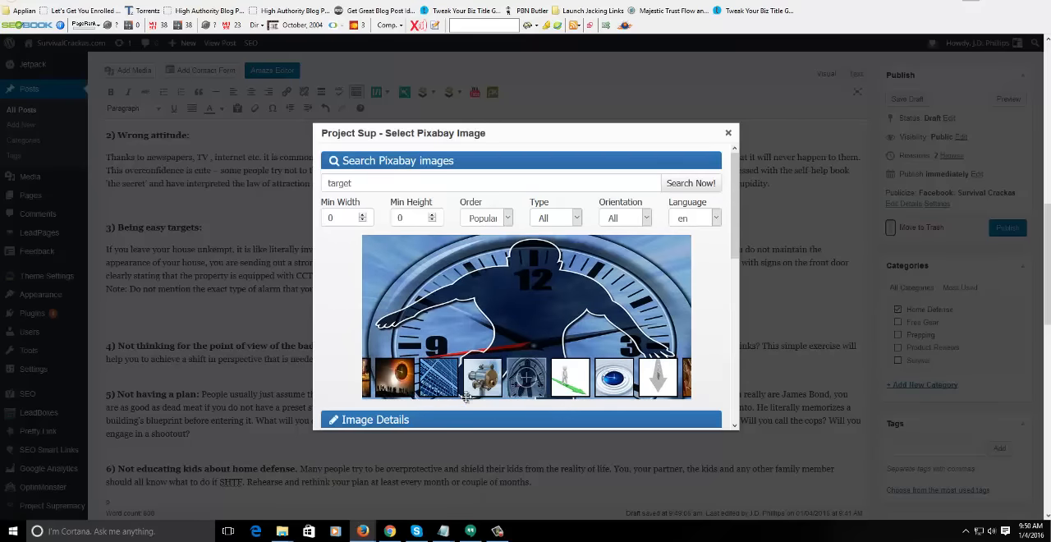
{"action": "left_click", "coordinate": [395, 378]}
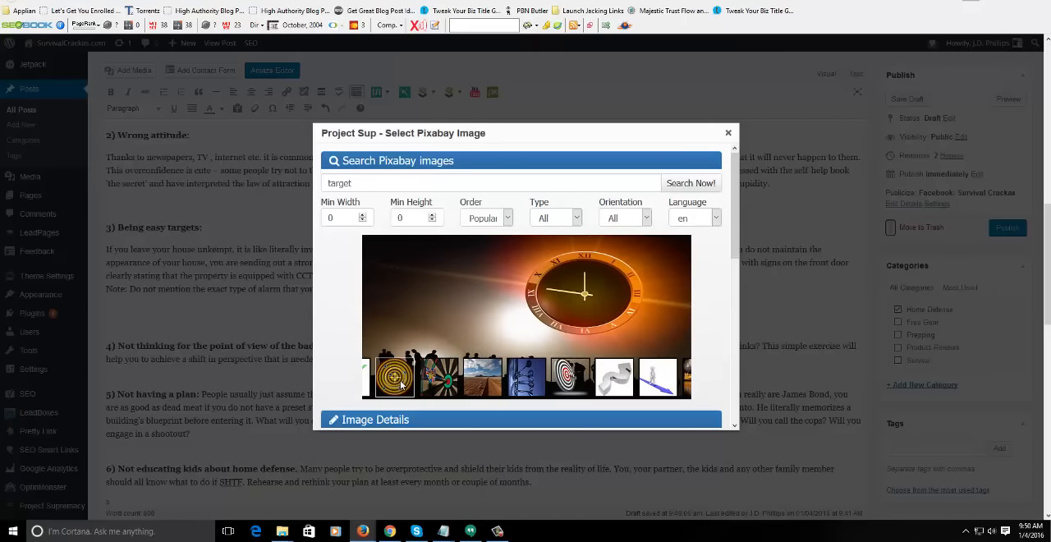
{"action": "left_click_drag", "start_coordinate": [401, 385], "coordinate": [570, 378]}
{"action": "left_click", "coordinate": [576, 377]}
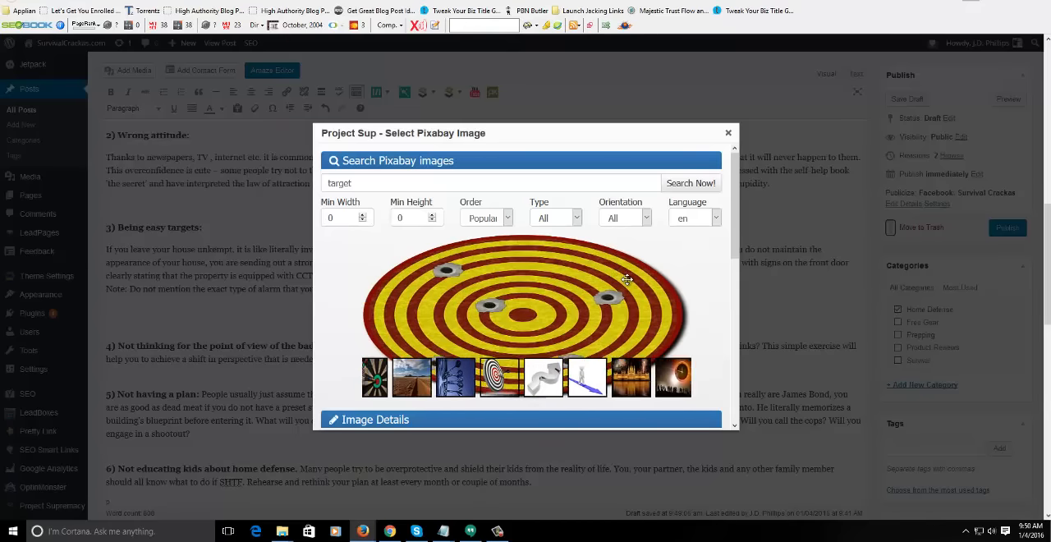
- Name the selected bullseye image "Dont be an easy target" and insert it into section 3
{"action": "left_click_drag", "start_coordinate": [734, 197], "coordinate": [729, 267]}
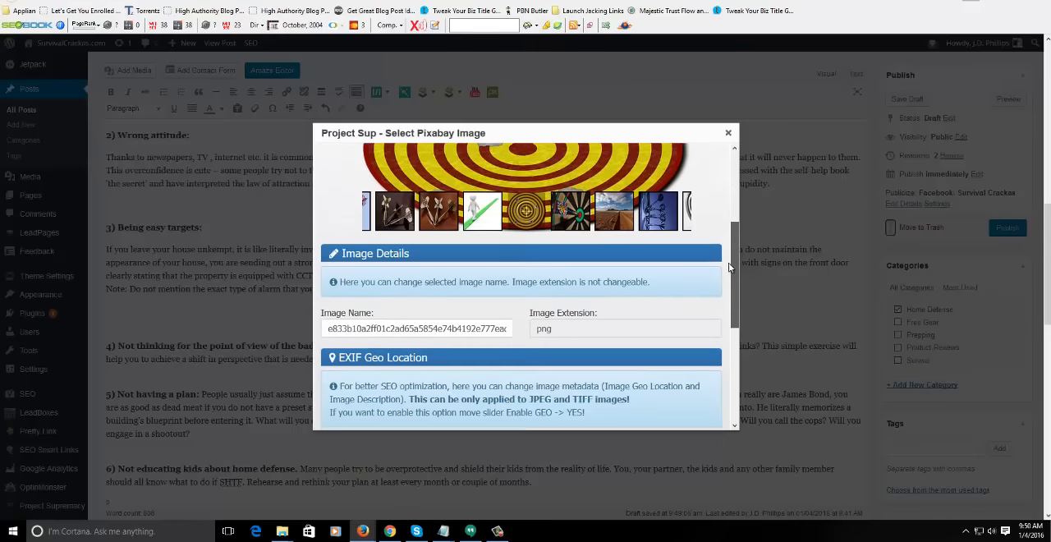
{"action": "scroll", "coordinate": [493, 276], "scroll_direction": "down", "scroll_amount": 1}
{"action": "double_click", "coordinate": [474, 261]}
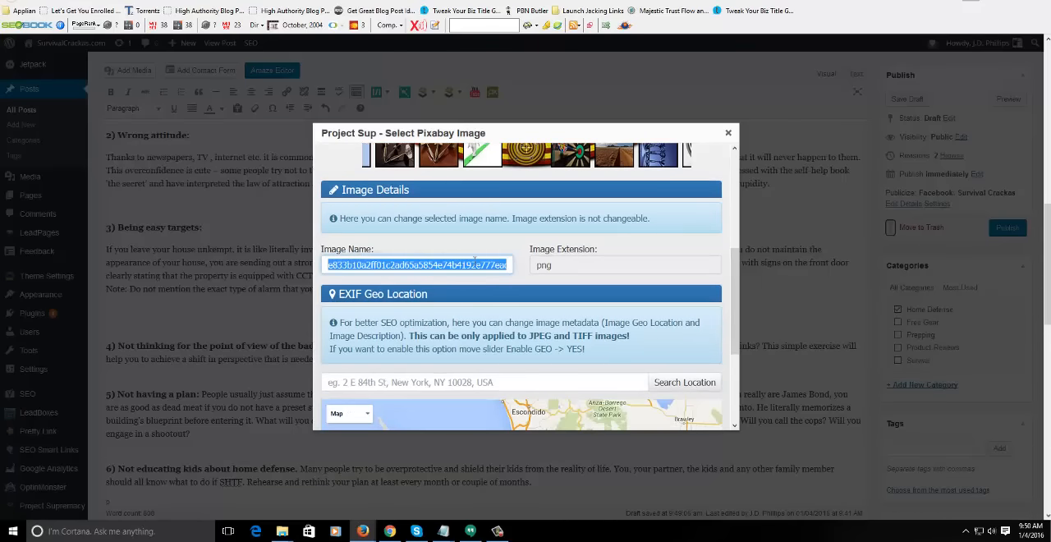
{"action": "type", "text": "D"}
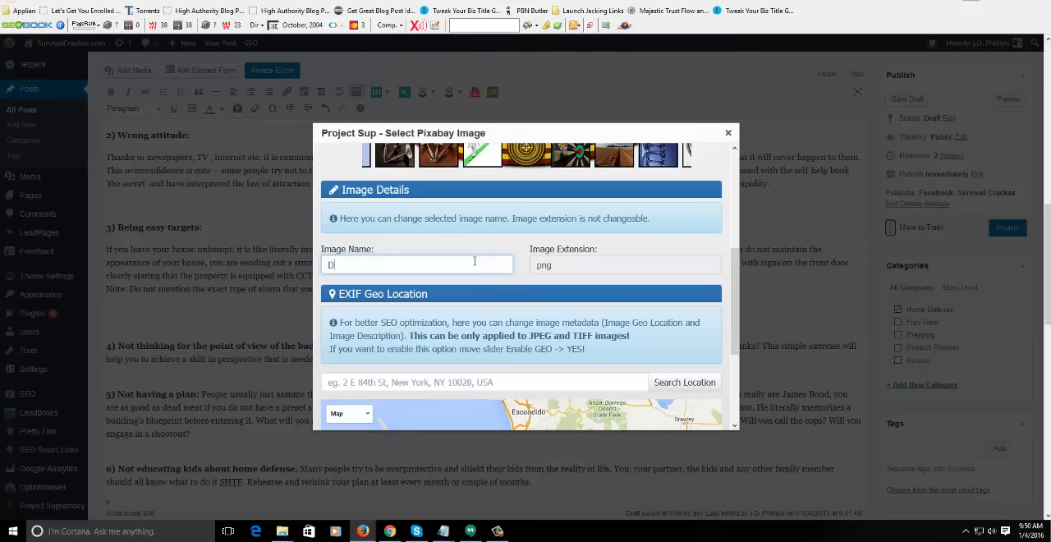
{"action": "type", "text": "ont be an easy target"}
{"action": "left_click_drag", "start_coordinate": [738, 257], "coordinate": [738, 359]}
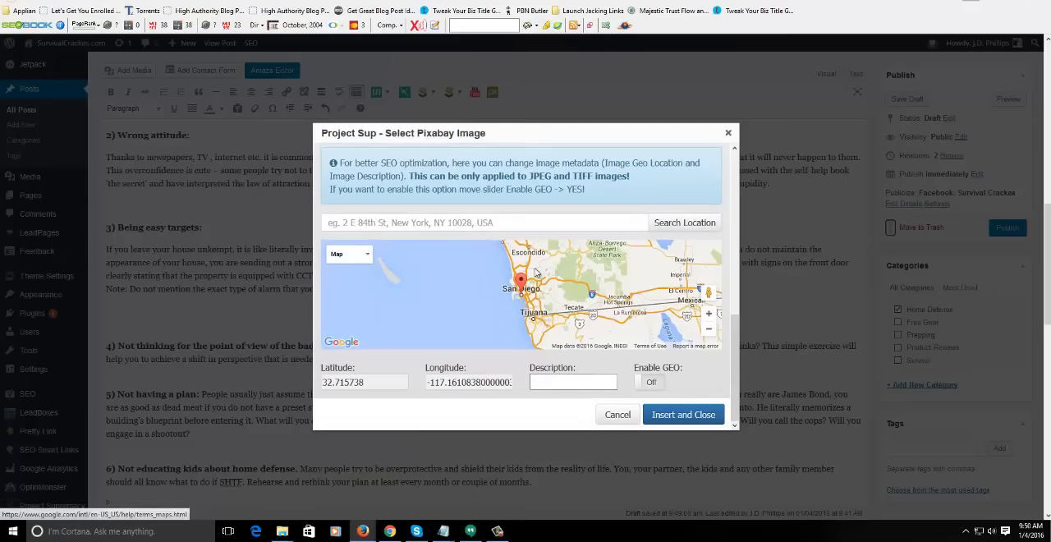
{"action": "left_click", "coordinate": [703, 417]}
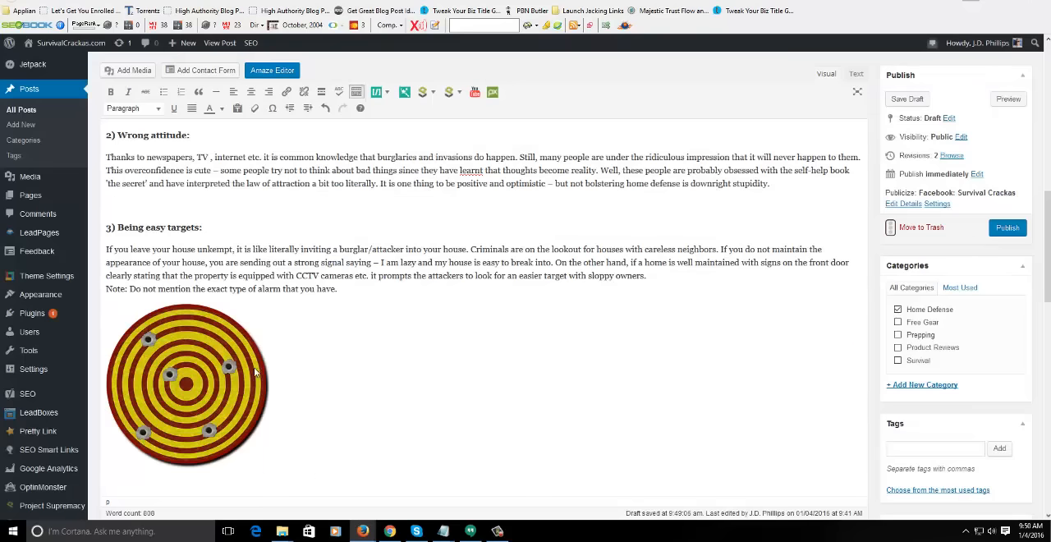
- Set the bullseye image's link to None and its alternative text to "Don't be an easy target", and apply the updated details
{"action": "left_click", "coordinate": [227, 367]}
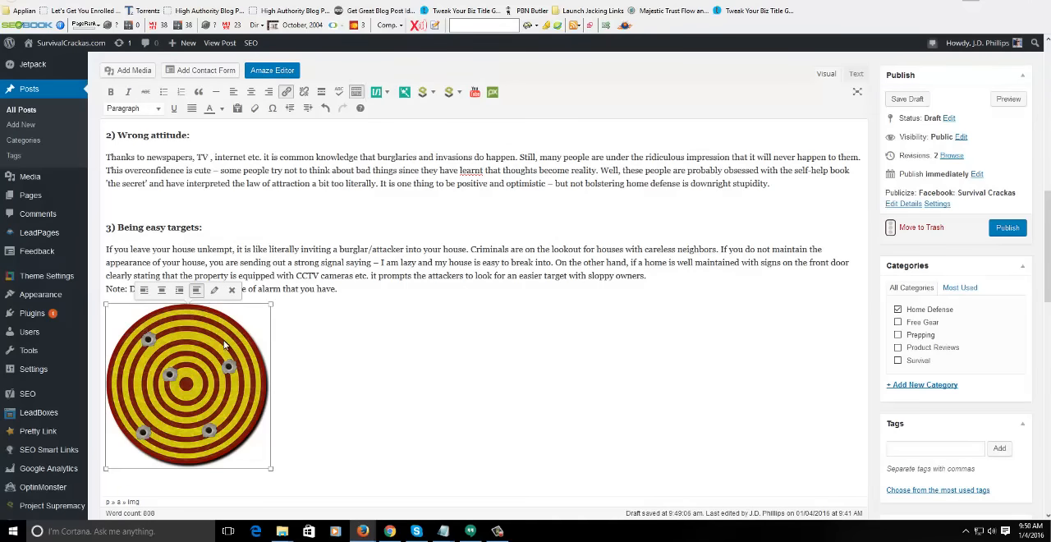
{"action": "left_click", "coordinate": [213, 292]}
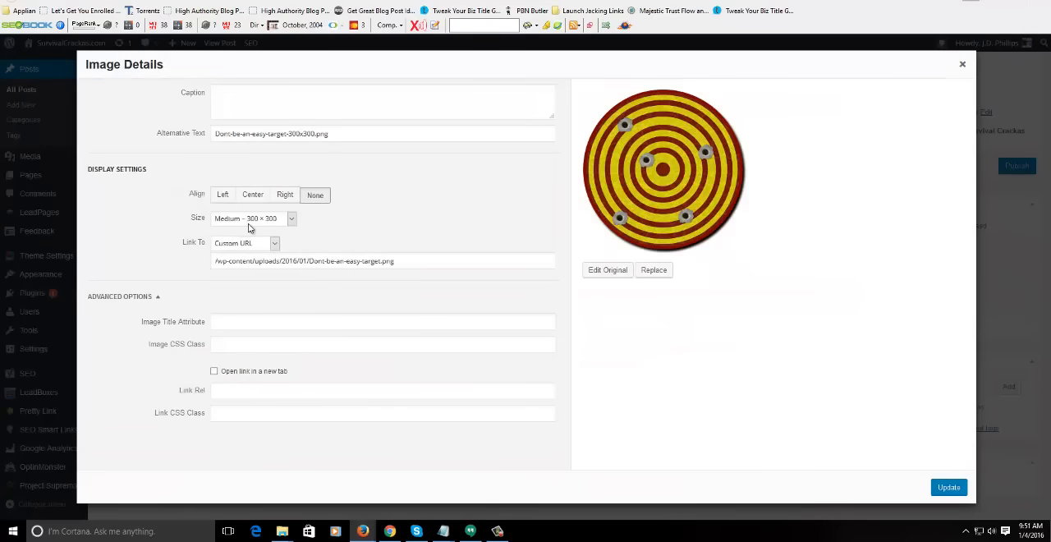
{"action": "left_click", "coordinate": [250, 221]}
{"action": "left_click", "coordinate": [251, 227]}
{"action": "left_click", "coordinate": [251, 247]}
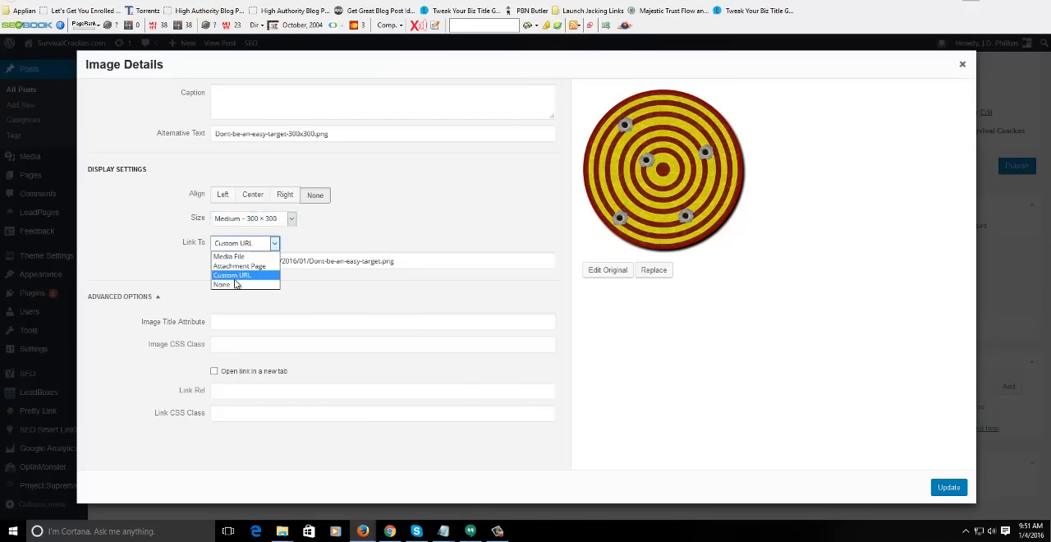
{"action": "left_click", "coordinate": [236, 285]}
{"action": "left_click_drag", "start_coordinate": [373, 131], "coordinate": [128, 143]}
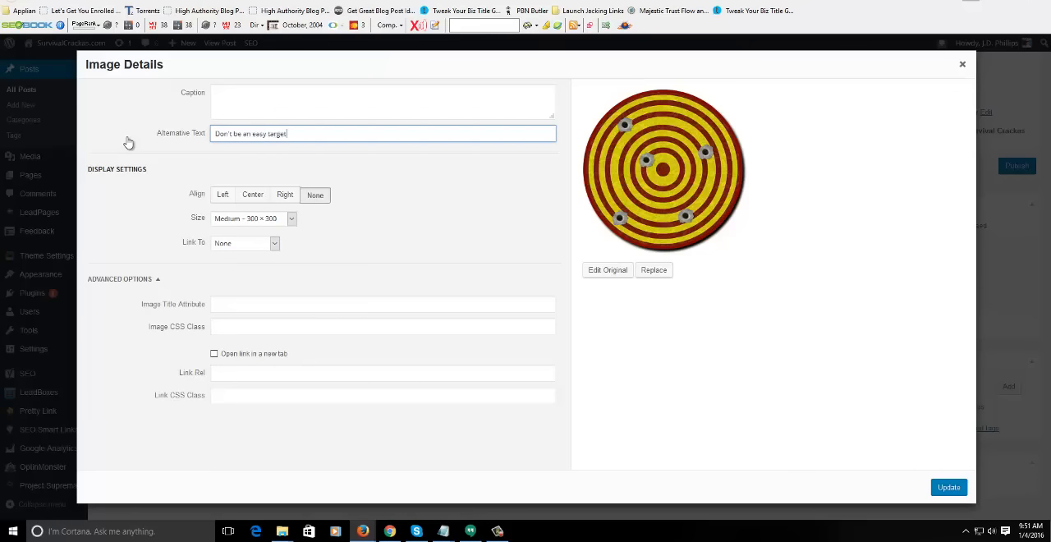
{"action": "left_click", "coordinate": [946, 490]}
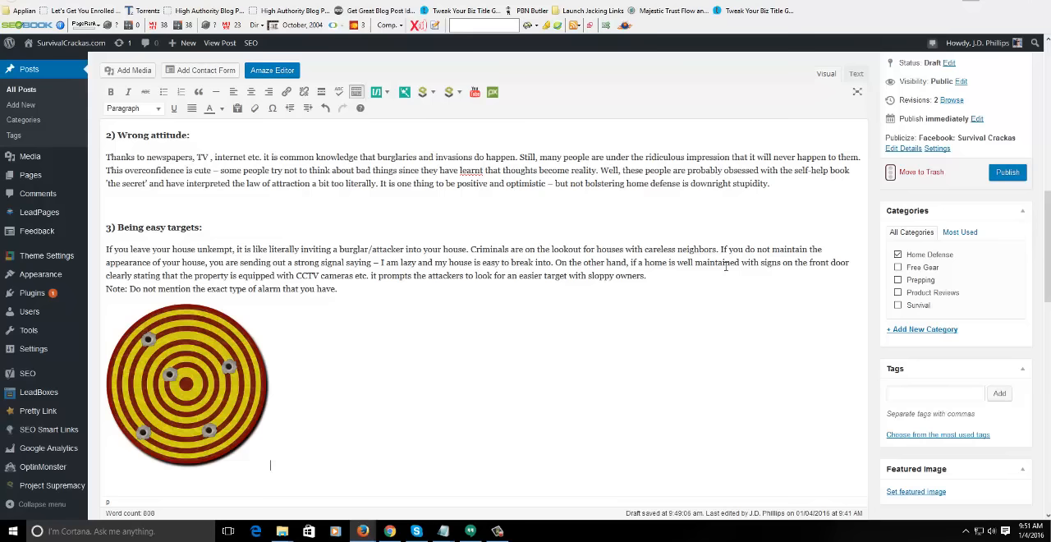
- Insert an empty line above the closing note of section 3 and make the word "Note:" bold
{"action": "key", "text": "Return"}
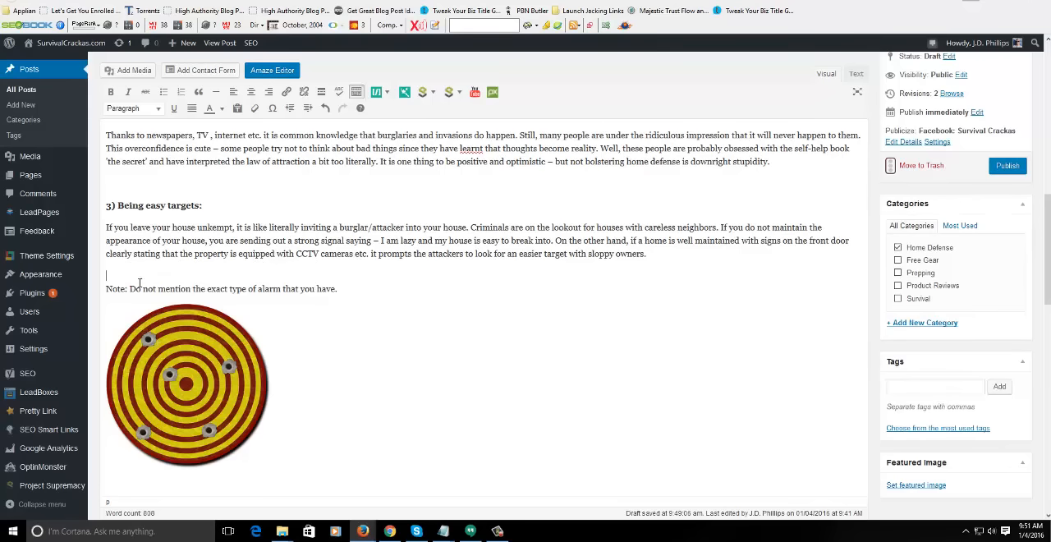
{"action": "key", "text": "shift+Home"}
{"action": "key", "text": "ctrl+b"}
{"action": "left_click", "coordinate": [448, 307]}
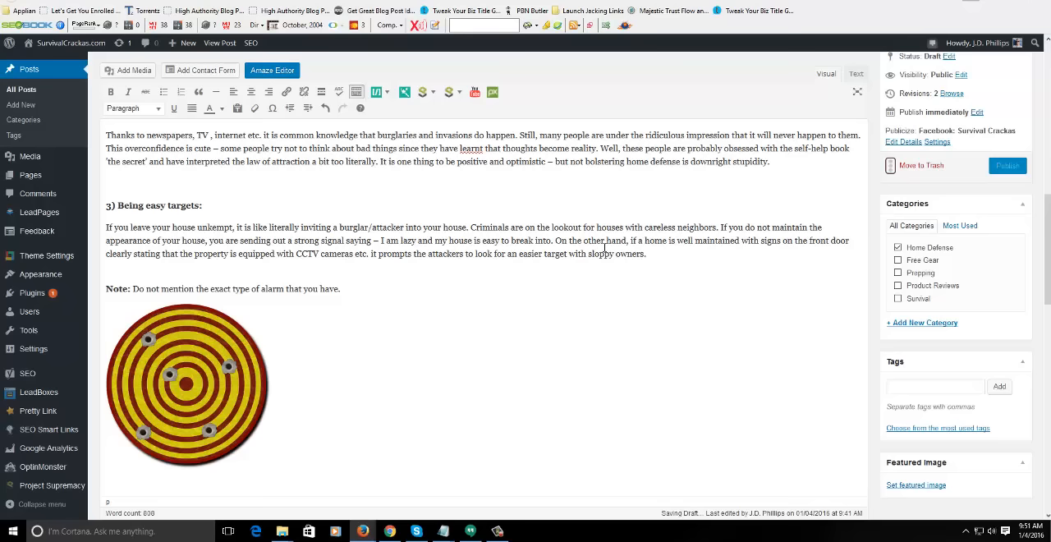
- Delete the bullseye image below the section 3 note and search Pixabay for "alarm" images to replace it
{"action": "left_click", "coordinate": [159, 408]}
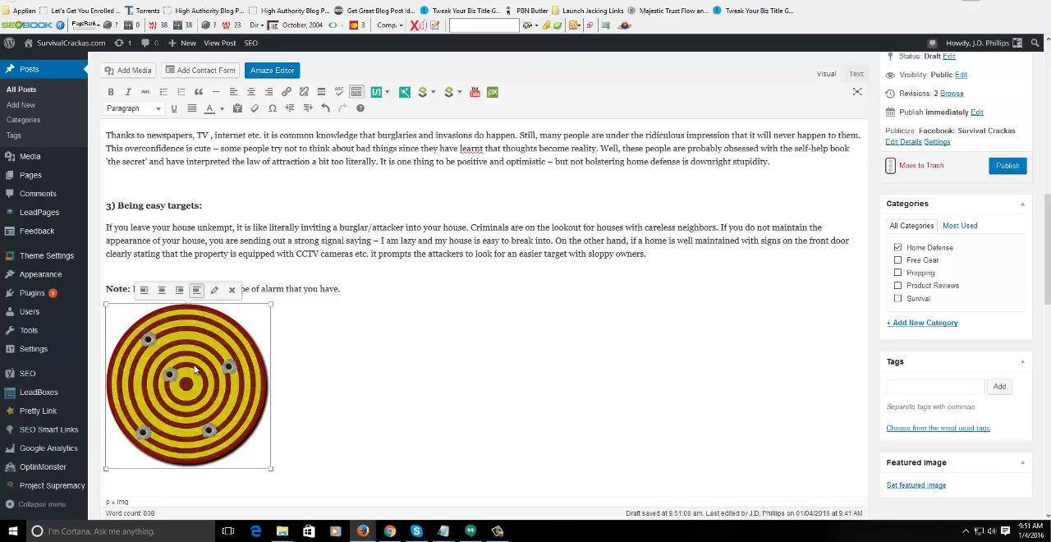
{"action": "left_click", "coordinate": [230, 296]}
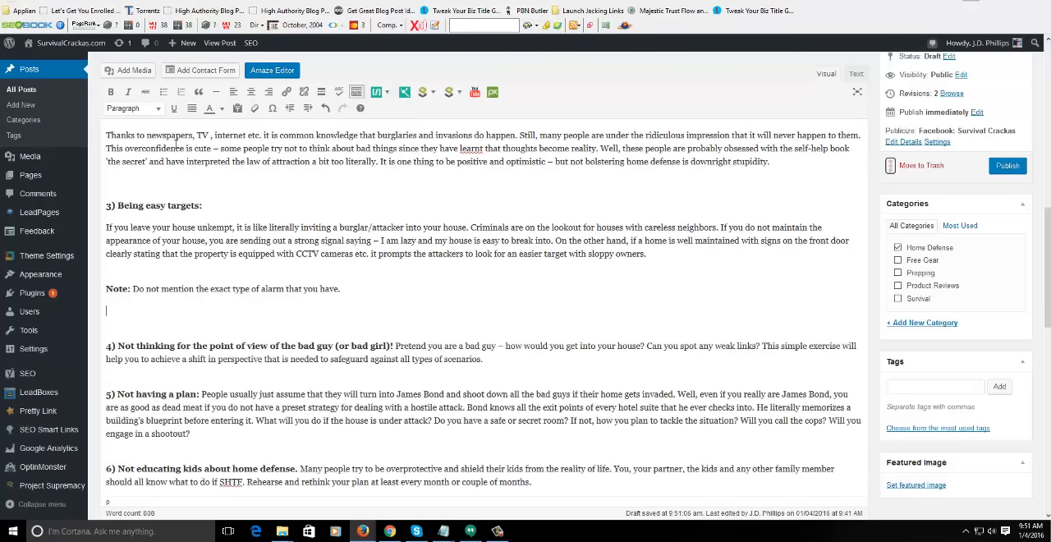
{"action": "left_click", "coordinate": [491, 93]}
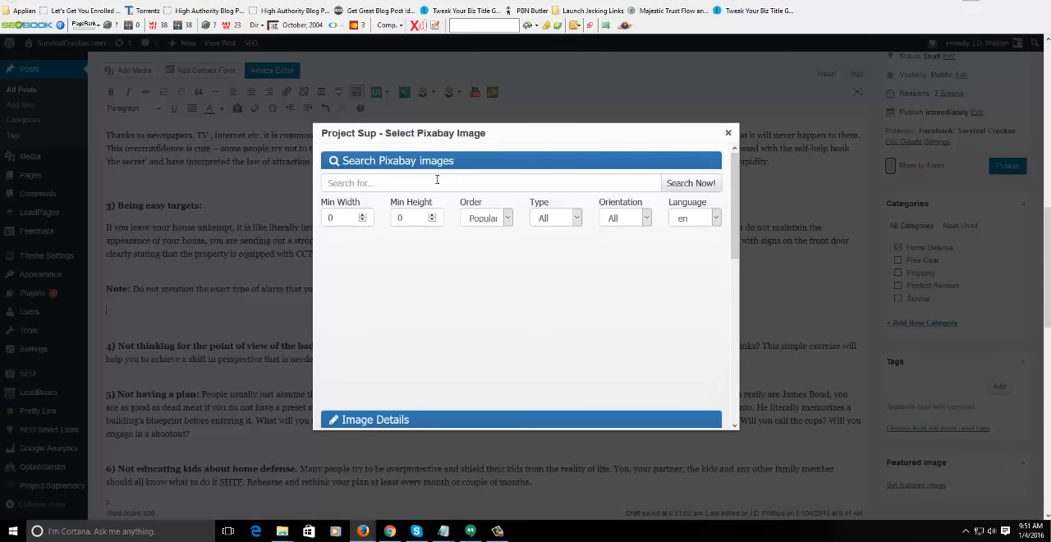
{"action": "type", "text": "alarm"}
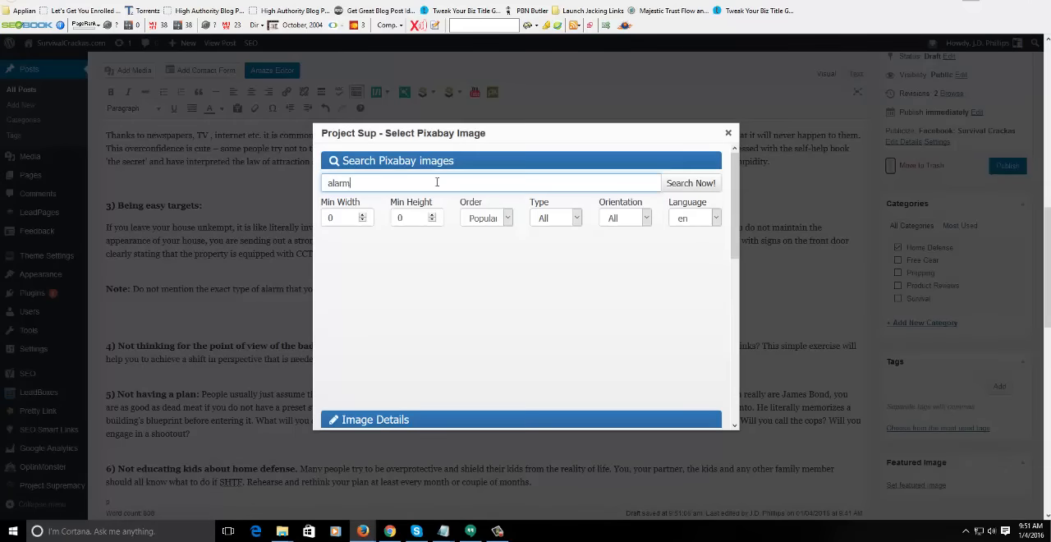
{"action": "left_click", "coordinate": [672, 181]}
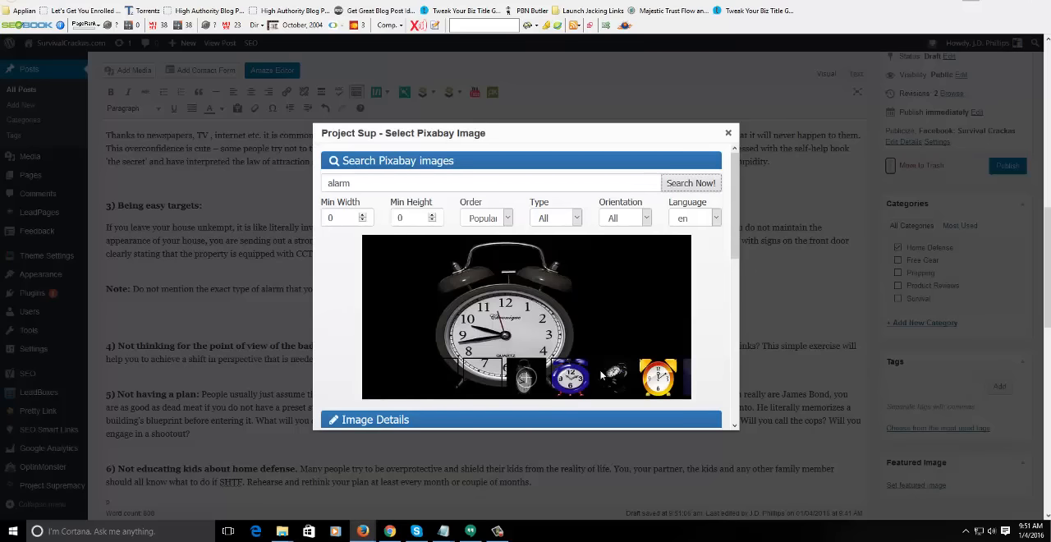
{"action": "left_click_drag", "start_coordinate": [614, 376], "coordinate": [491, 376]}
{"action": "left_click_drag", "start_coordinate": [658, 377], "coordinate": [482, 378]}
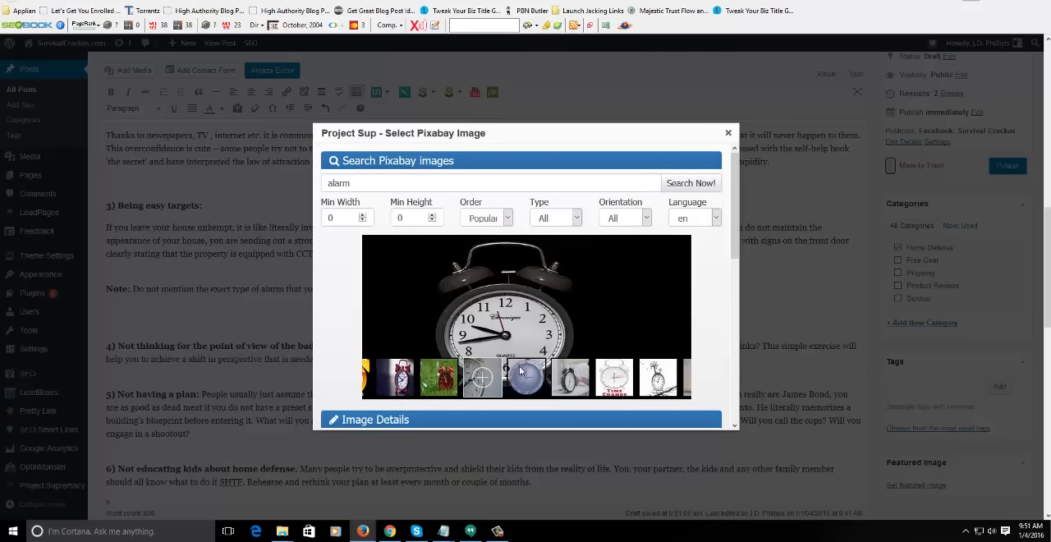
{"action": "left_click_drag", "start_coordinate": [652, 377], "coordinate": [483, 378]}
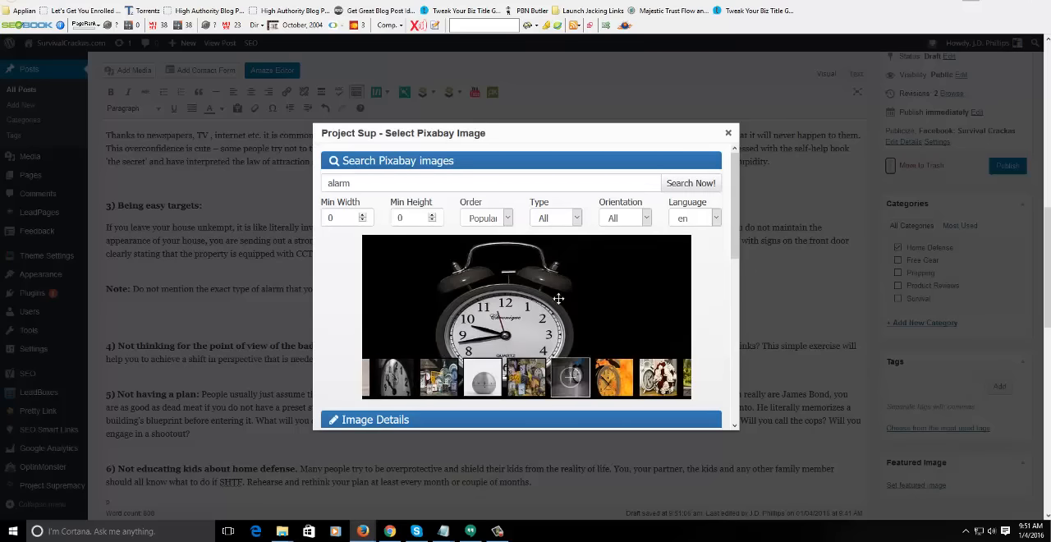
- Refine the Pixabay search to "alarm sign" and preview the red "attention" lettering image
{"action": "left_click", "coordinate": [480, 183]}
{"action": "type", "text": "sign"}
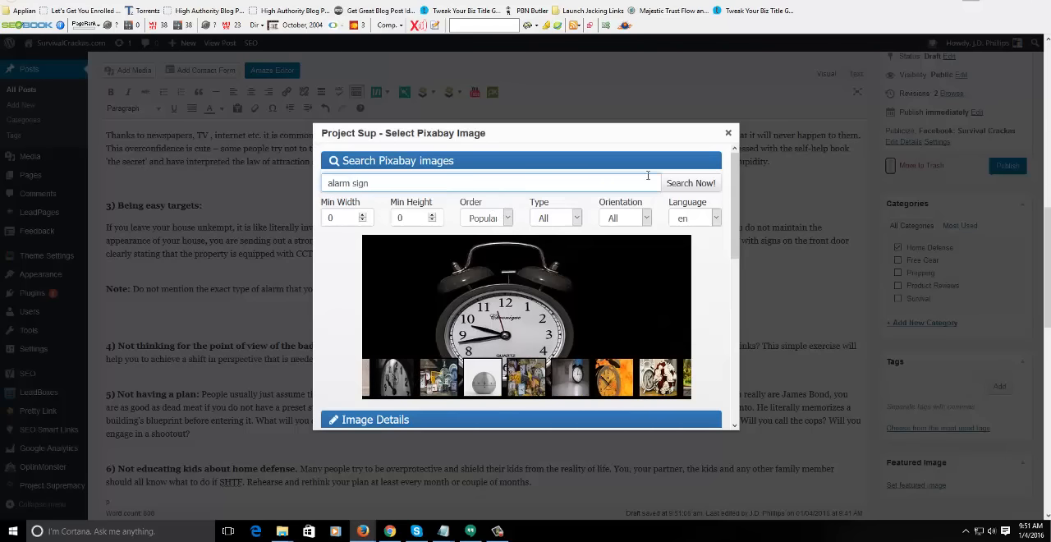
{"action": "left_click", "coordinate": [672, 182]}
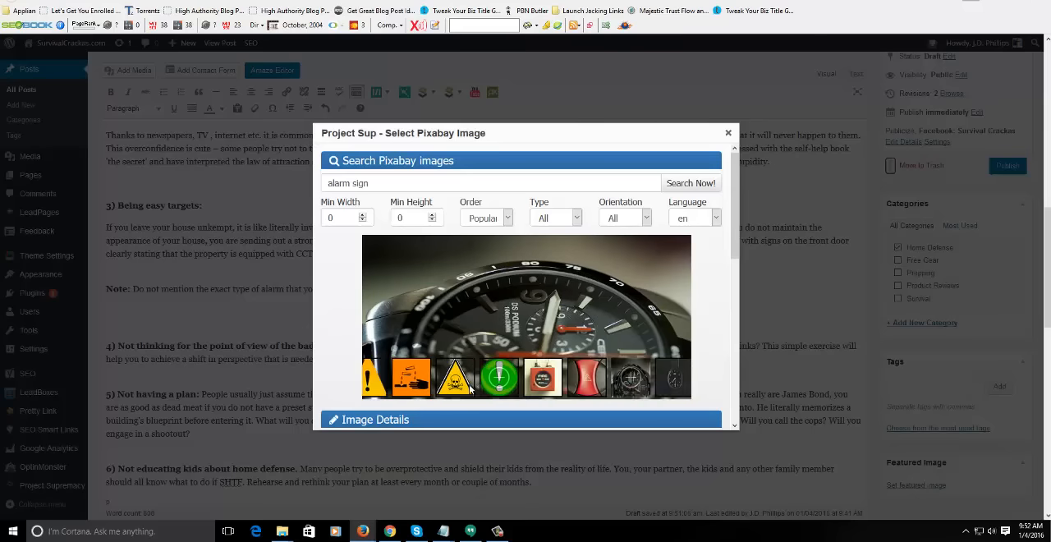
{"action": "left_click", "coordinate": [559, 387]}
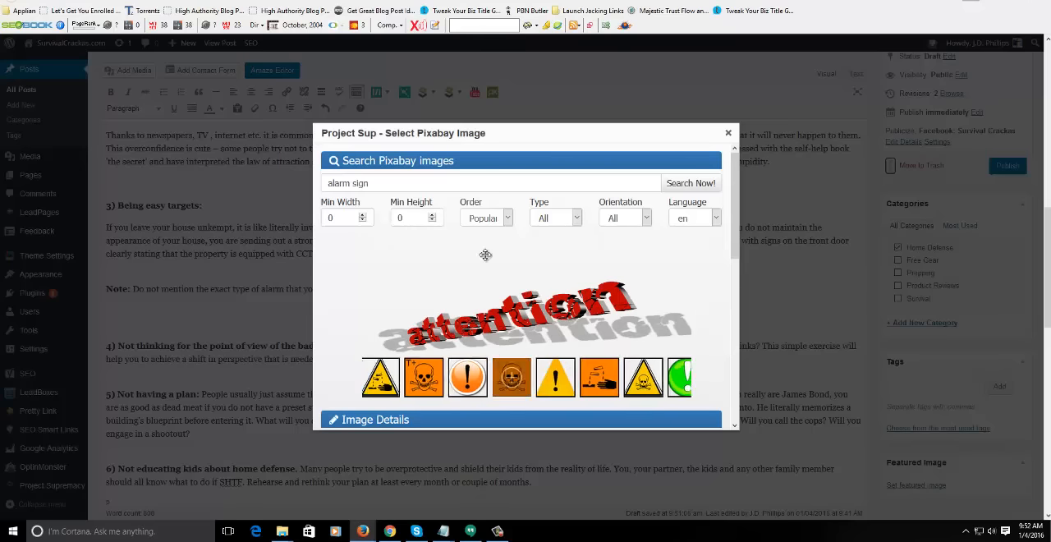
- Search Pixabay for "home security" and select the image of a family in front of a red heart
{"action": "left_click_drag", "start_coordinate": [389, 182], "coordinate": [173, 192]}
{"action": "type", "text": "hom"}
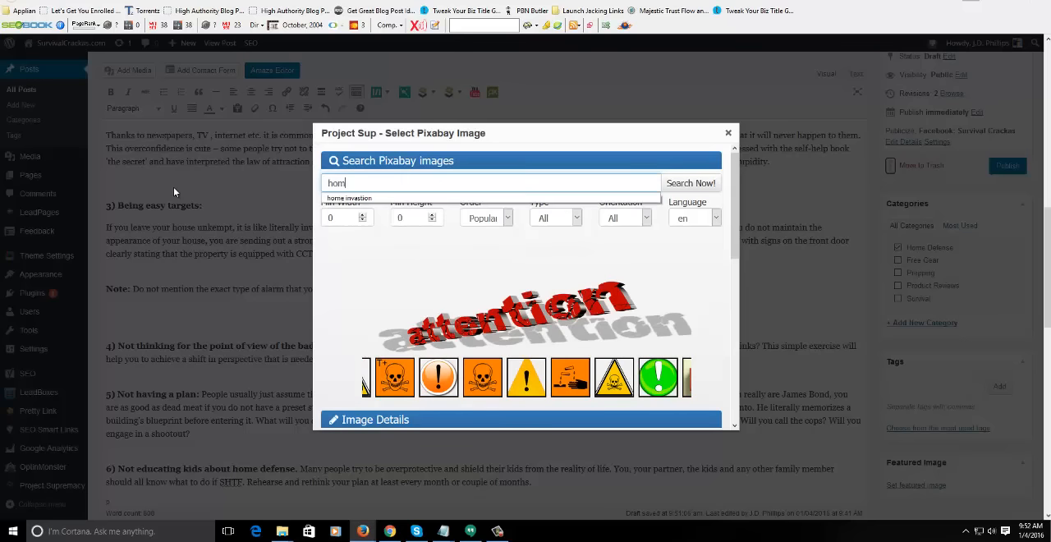
{"action": "type", "text": "e security"}
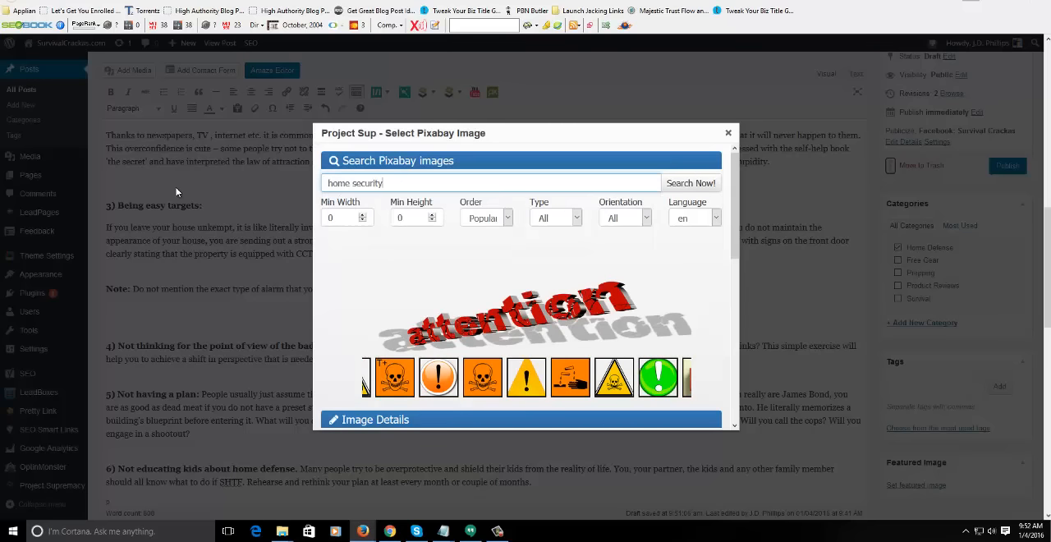
{"action": "left_click", "coordinate": [694, 181]}
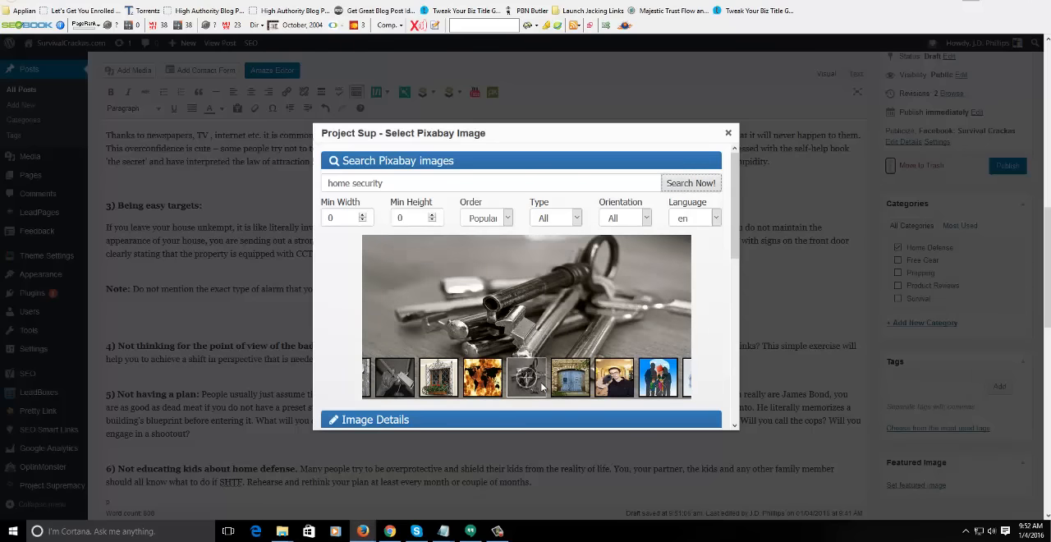
{"action": "left_click", "coordinate": [483, 380]}
{"action": "left_click", "coordinate": [442, 379]}
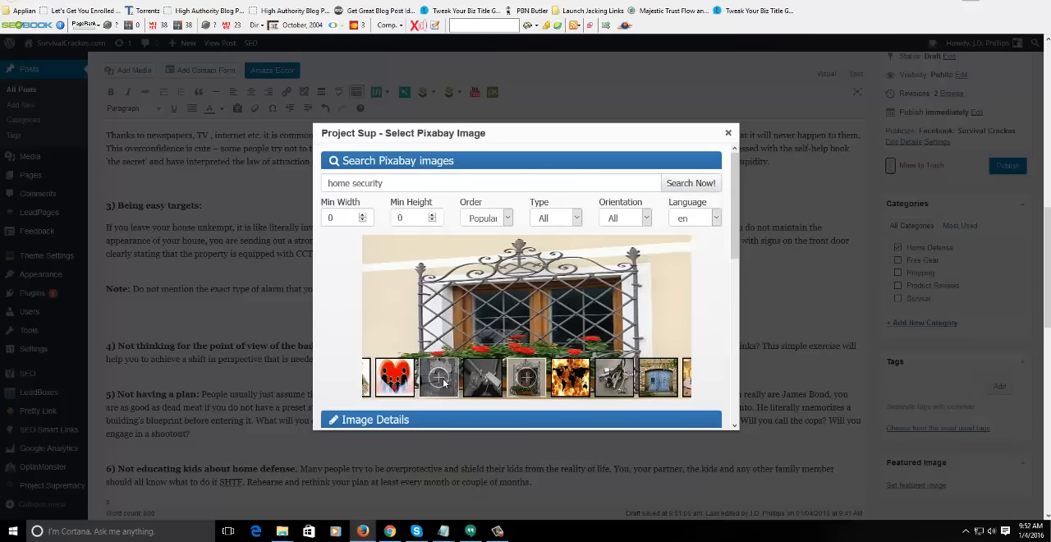
{"action": "left_click", "coordinate": [393, 377]}
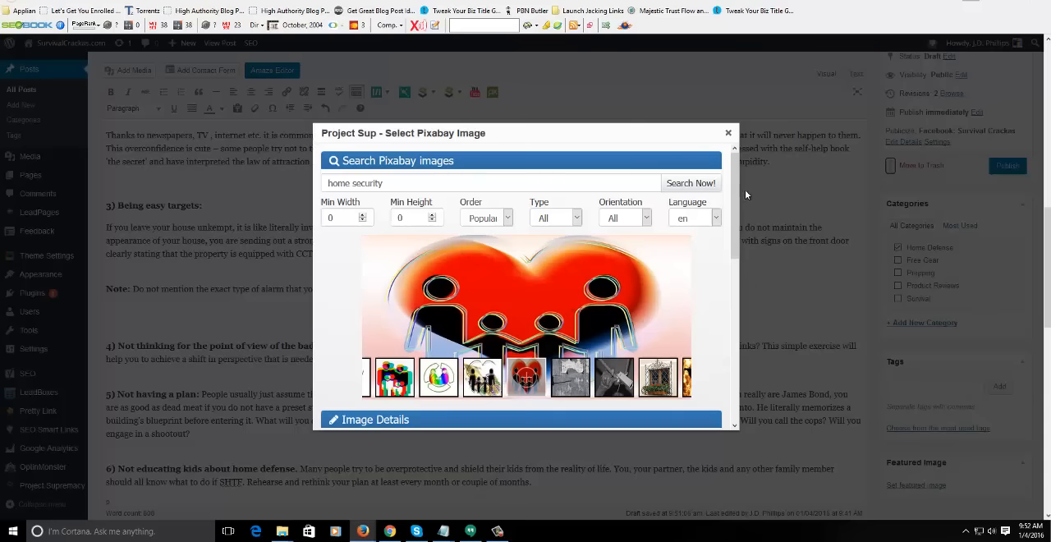
- Reuse the search phrase "home security" as the selected heart image's name
{"action": "triple_click", "coordinate": [489, 184]}
{"action": "key", "text": "ctrl+c"}
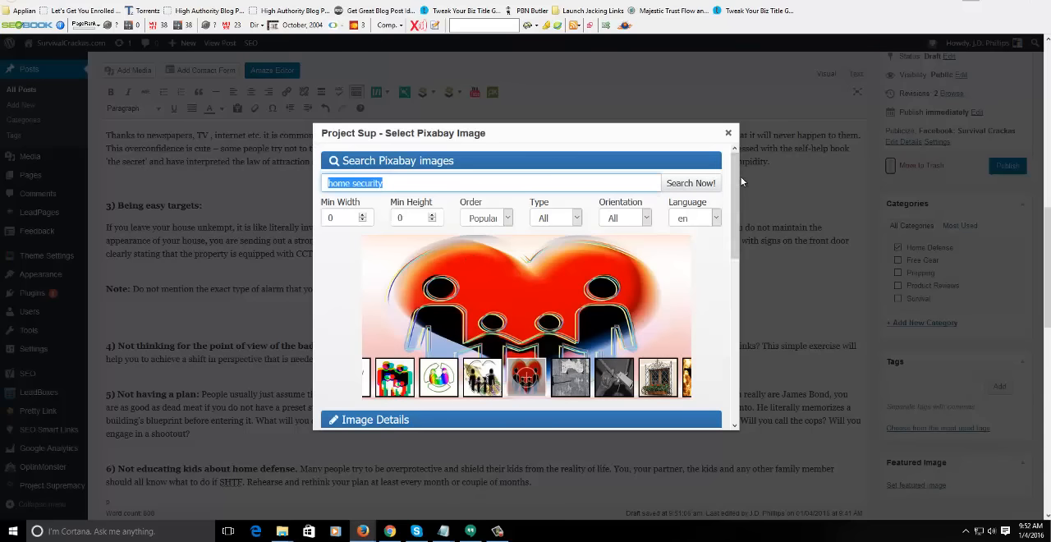
{"action": "scroll", "coordinate": [482, 250], "scroll_direction": "down", "scroll_amount": 3}
{"action": "triple_click", "coordinate": [453, 294]}
{"action": "key", "text": "ctrl+v"}
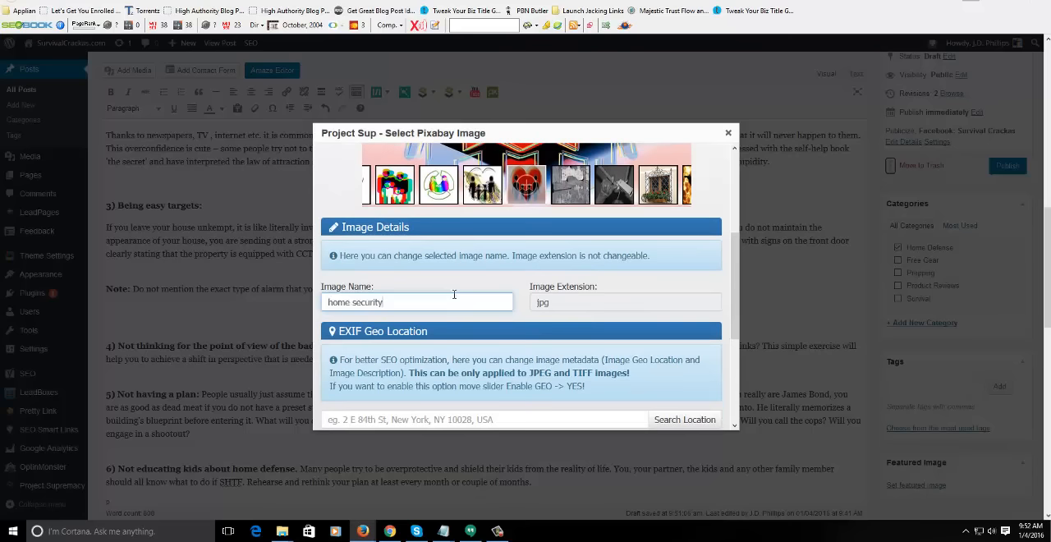
- Insert the "home security" heart image below the section 3 note and set its link to None
{"action": "left_click_drag", "start_coordinate": [734, 263], "coordinate": [733, 346]}
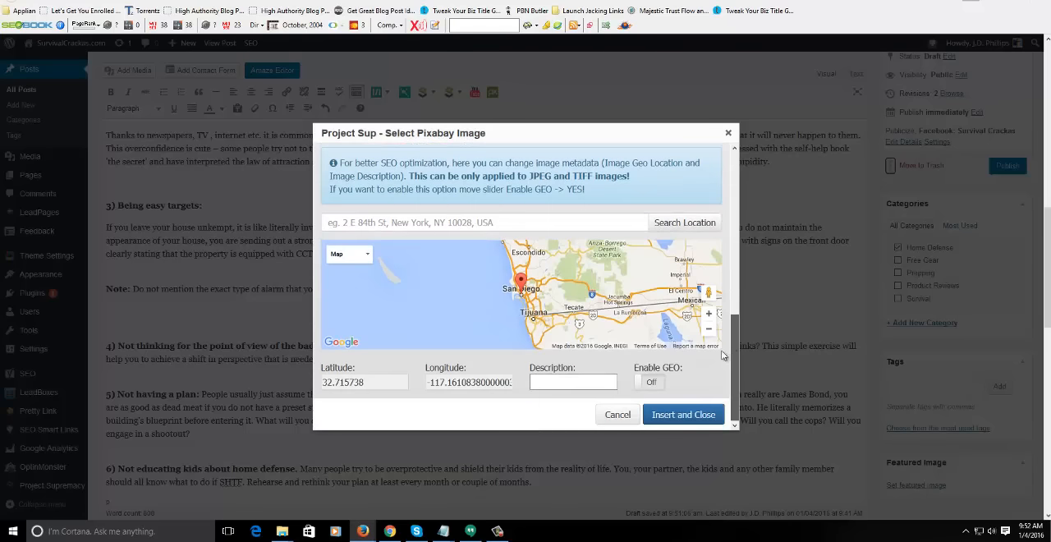
{"action": "left_click", "coordinate": [696, 413]}
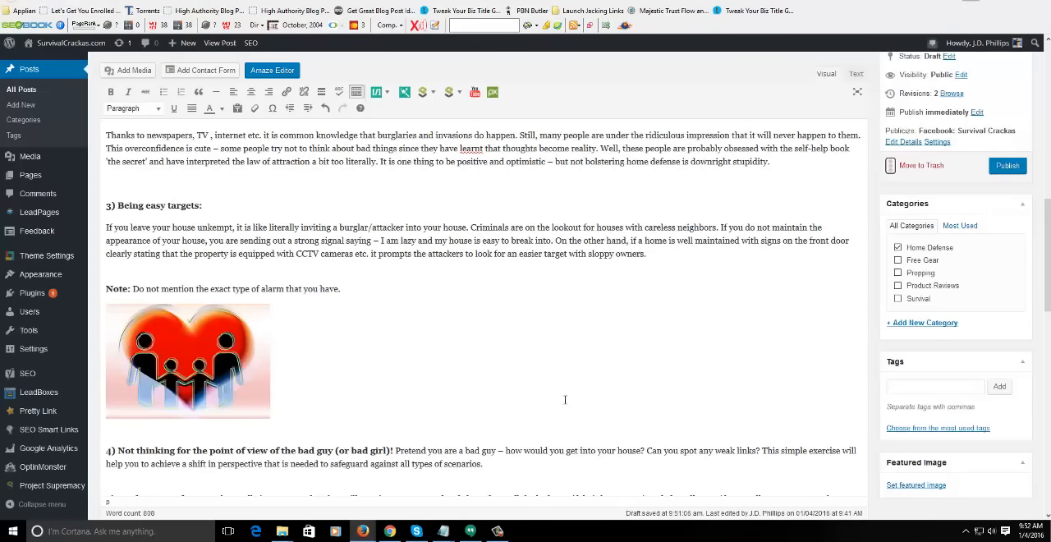
{"action": "left_click", "coordinate": [211, 359]}
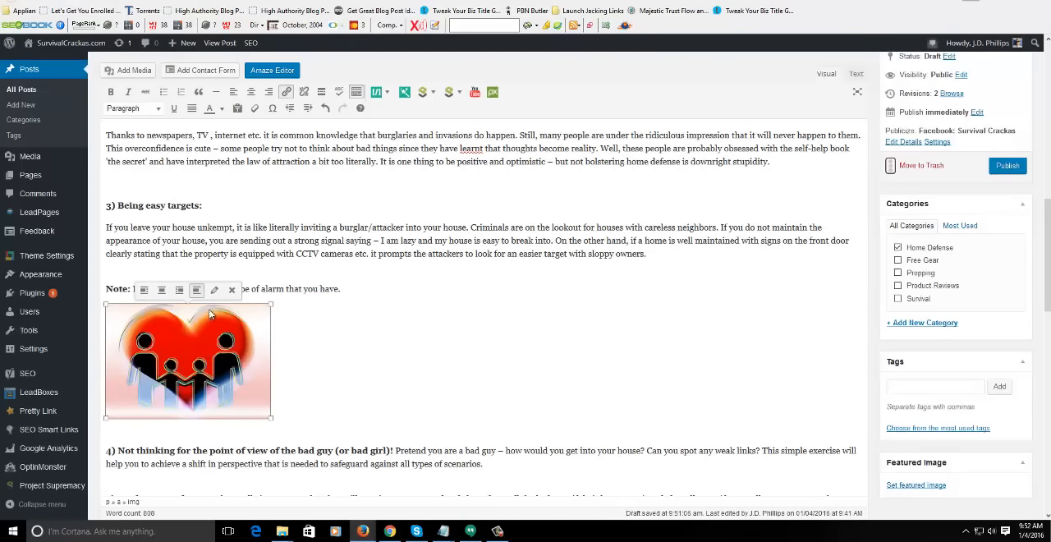
{"action": "left_click", "coordinate": [215, 294]}
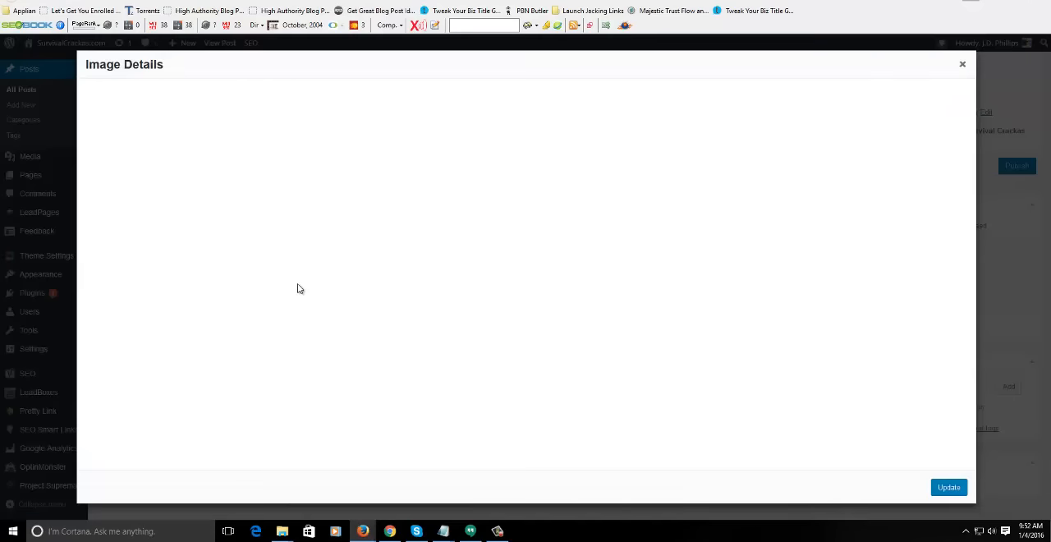
{"action": "left_click", "coordinate": [247, 243]}
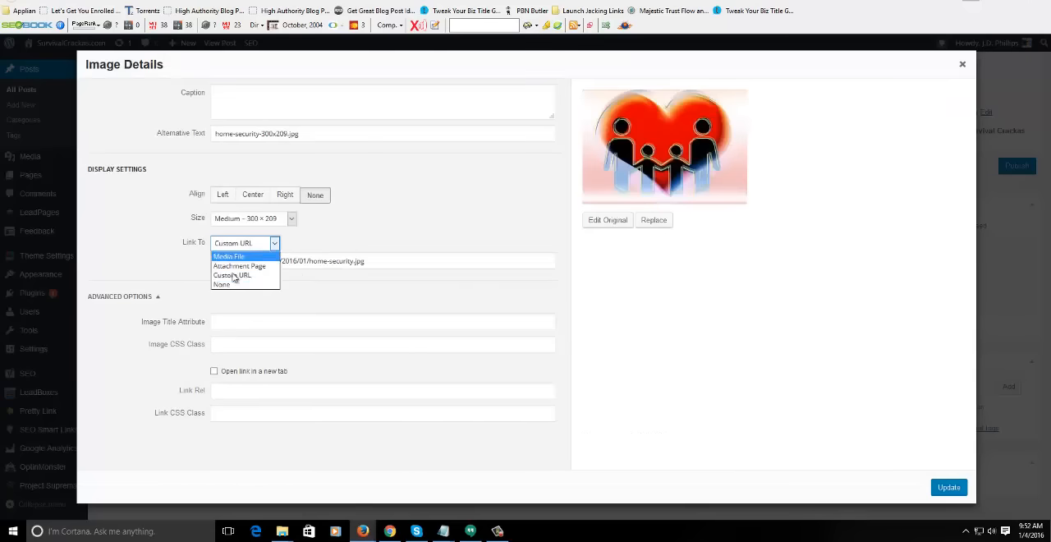
{"action": "left_click", "coordinate": [228, 284]}
- Set the heart image's alternative text to "home security" and its size to Full Size – 640 × 445
{"action": "left_click", "coordinate": [150, 133]}
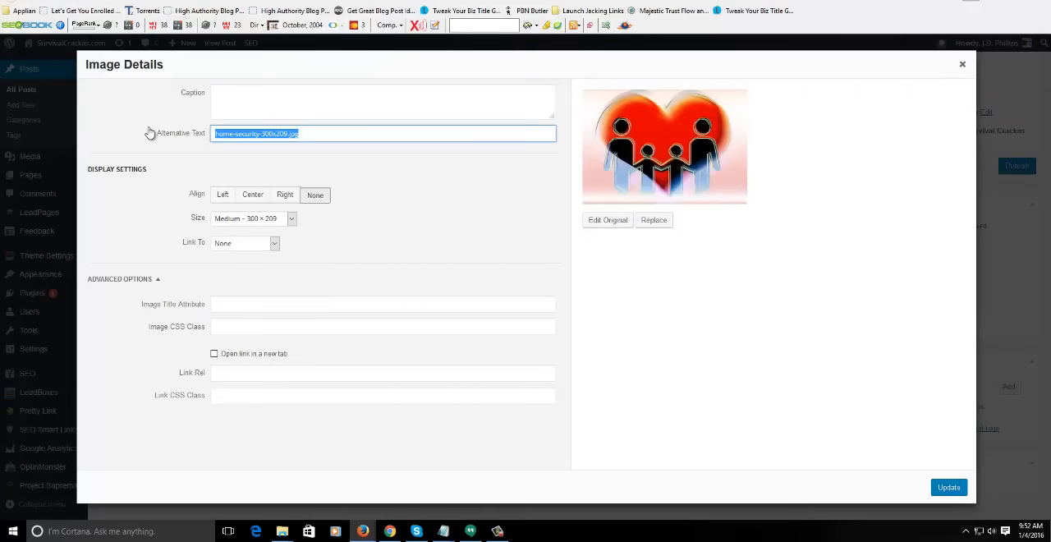
{"action": "key", "text": "ctrl+v"}
{"action": "left_click", "coordinate": [249, 218]}
{"action": "left_click", "coordinate": [244, 256]}
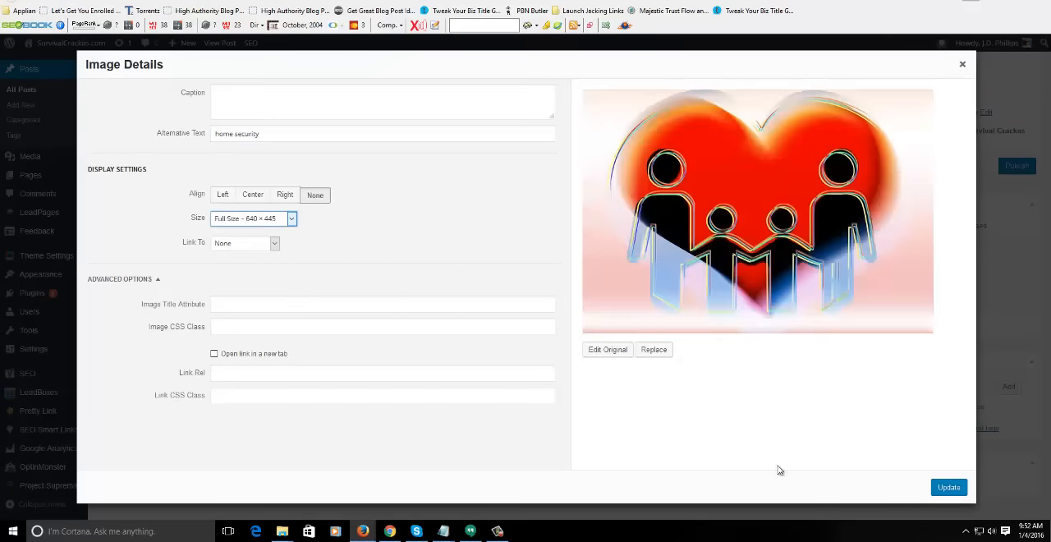
{"action": "left_click", "coordinate": [948, 487]}
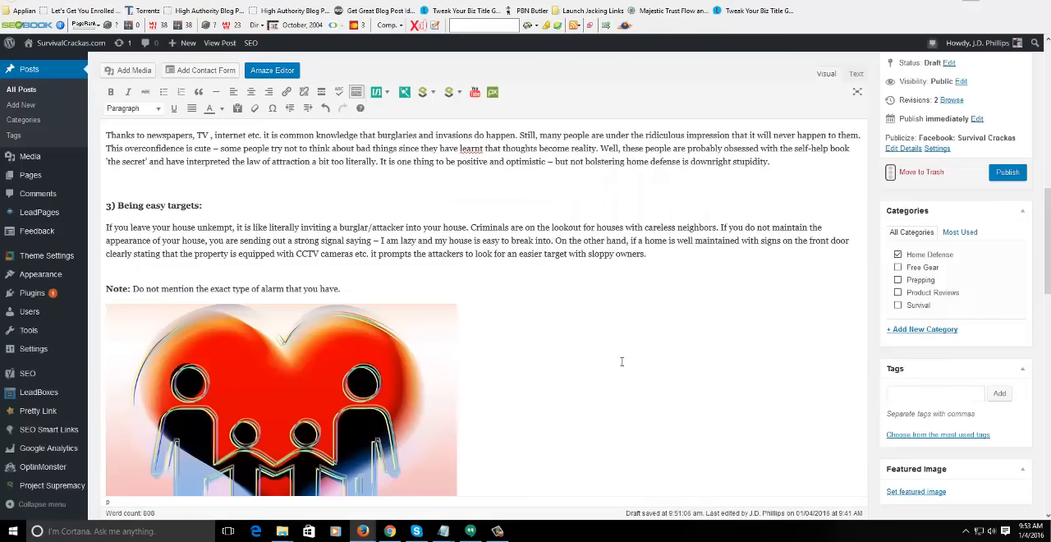
- Scale the heart image in the post down proportionally to about 70 percent of its full width
{"action": "scroll", "coordinate": [619, 385], "scroll_direction": "down", "scroll_amount": 2}
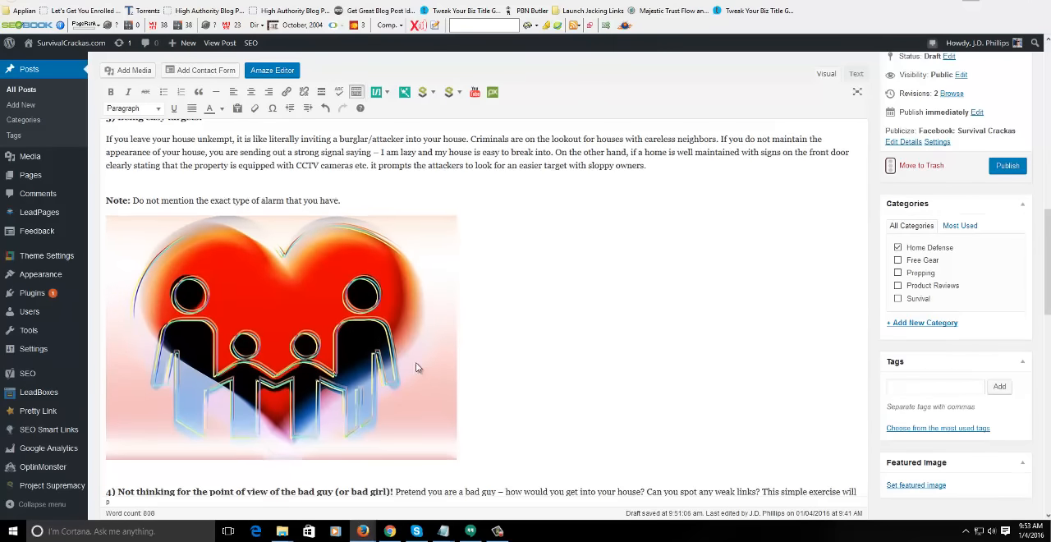
{"action": "left_click", "coordinate": [416, 362]}
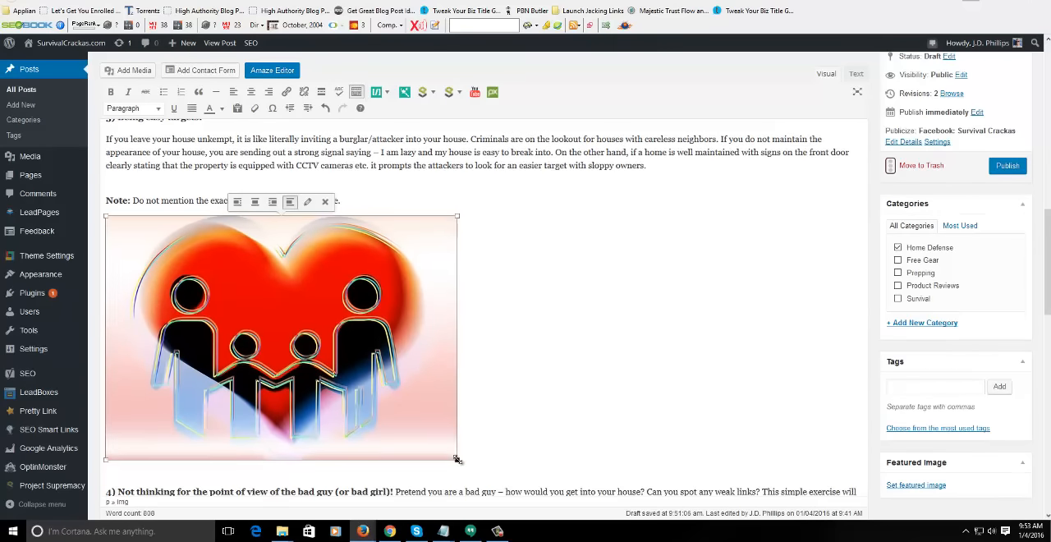
{"action": "left_click_drag", "start_coordinate": [457, 459], "coordinate": [350, 385]}
- Add two blank paragraphs after the section 8 paragraph about opening doors to strangers
{"action": "scroll", "coordinate": [575, 337], "scroll_direction": "down", "scroll_amount": 3}
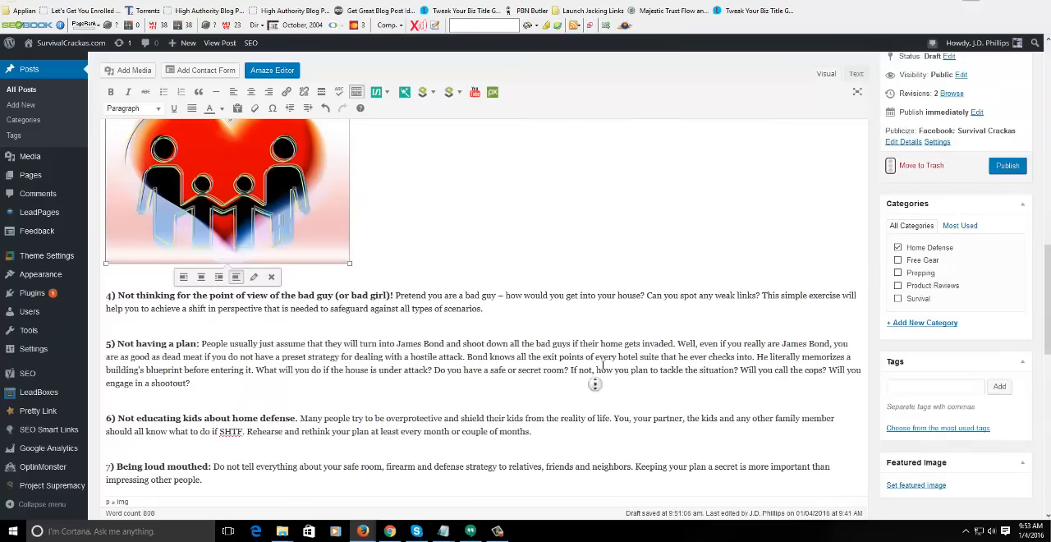
{"action": "scroll", "coordinate": [587, 369], "scroll_direction": "up", "scroll_amount": 1}
{"action": "scroll", "coordinate": [604, 390], "scroll_direction": "down", "scroll_amount": 3}
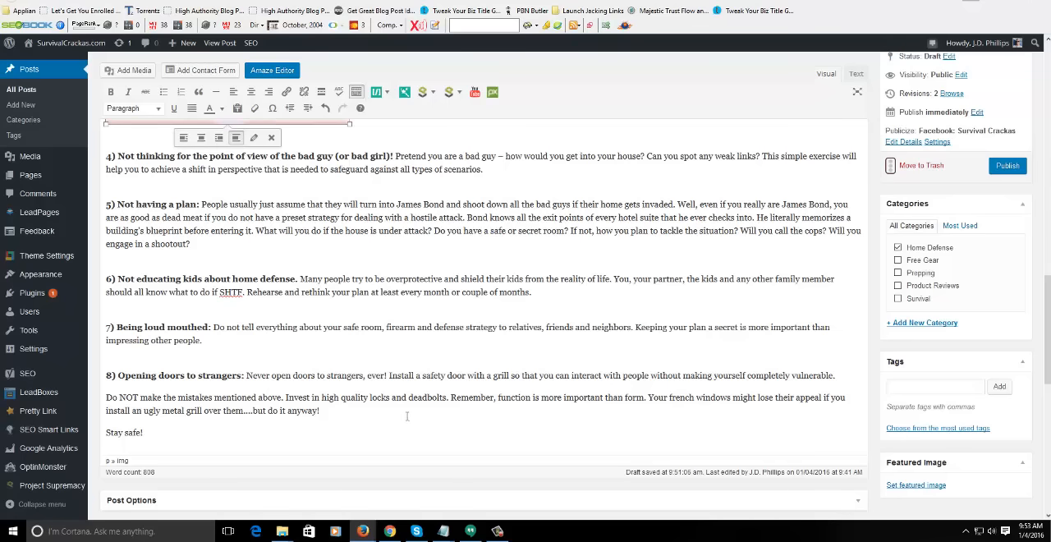
{"action": "left_click", "coordinate": [839, 375]}
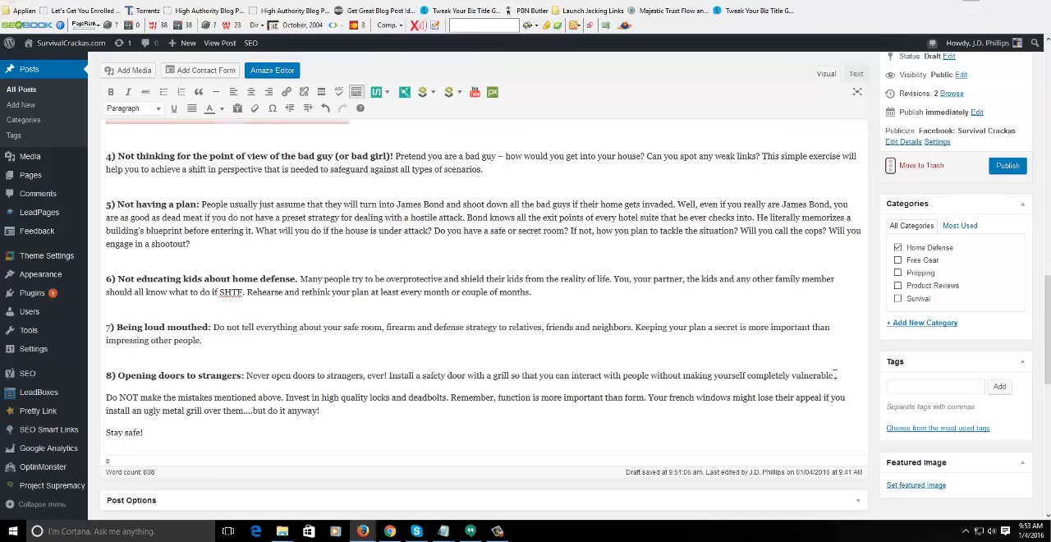
{"action": "key", "text": "Return"}
{"action": "key", "text": "Return"}
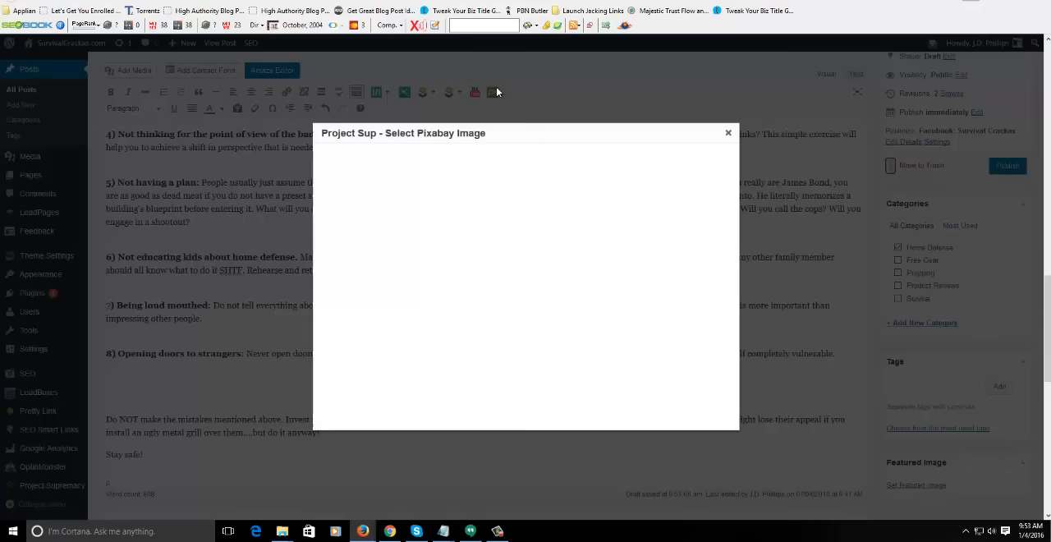
- Search Pixabay for "stranger" images and browse through the result thumbnails
{"action": "left_click", "coordinate": [491, 91]}
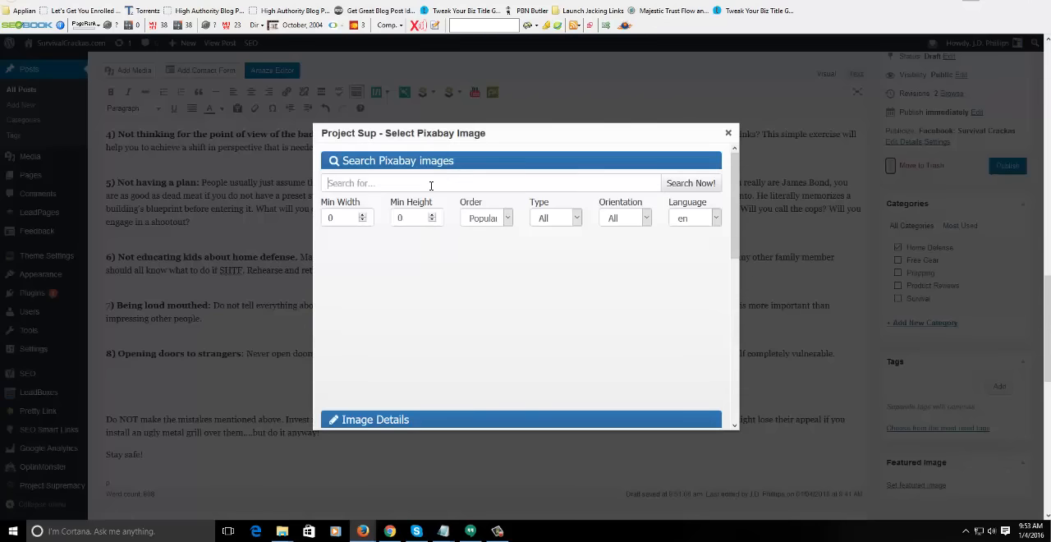
{"action": "type", "text": "sdt"}
{"action": "key", "text": "BackSpace"}
{"action": "key", "text": "BackSpace"}
{"action": "type", "text": "tranger"}
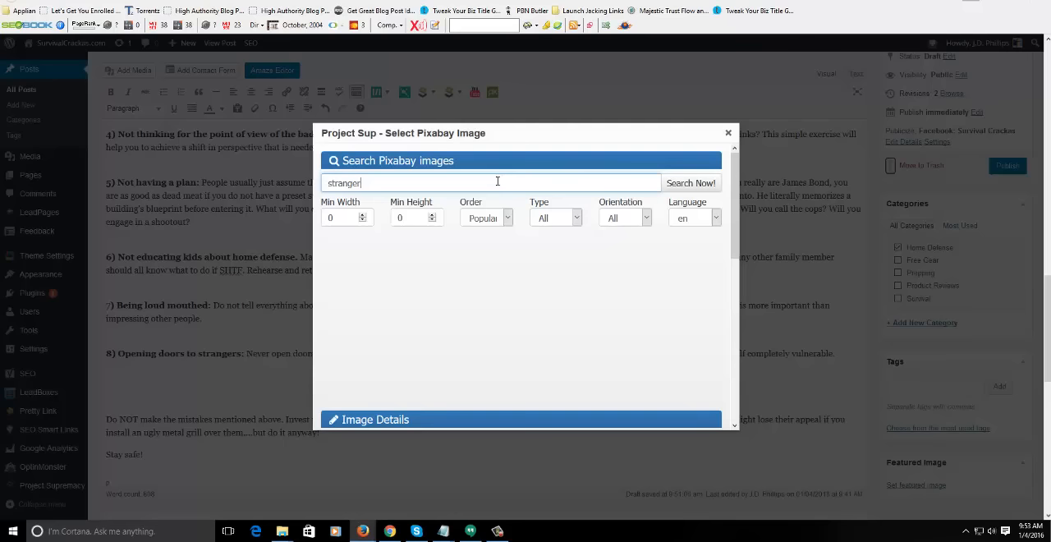
{"action": "left_click", "coordinate": [680, 182]}
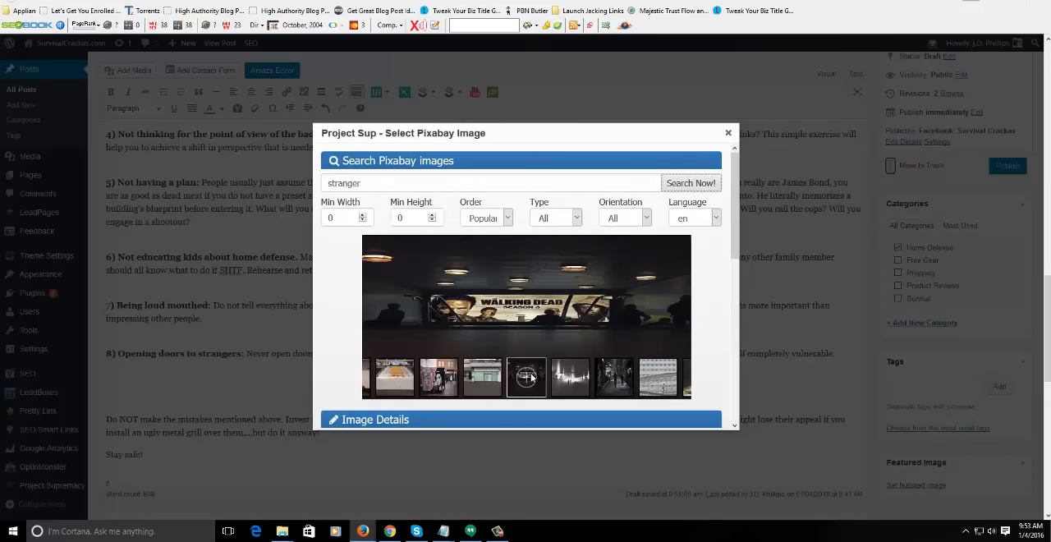
{"action": "left_click_drag", "start_coordinate": [490, 379], "coordinate": [720, 388]}
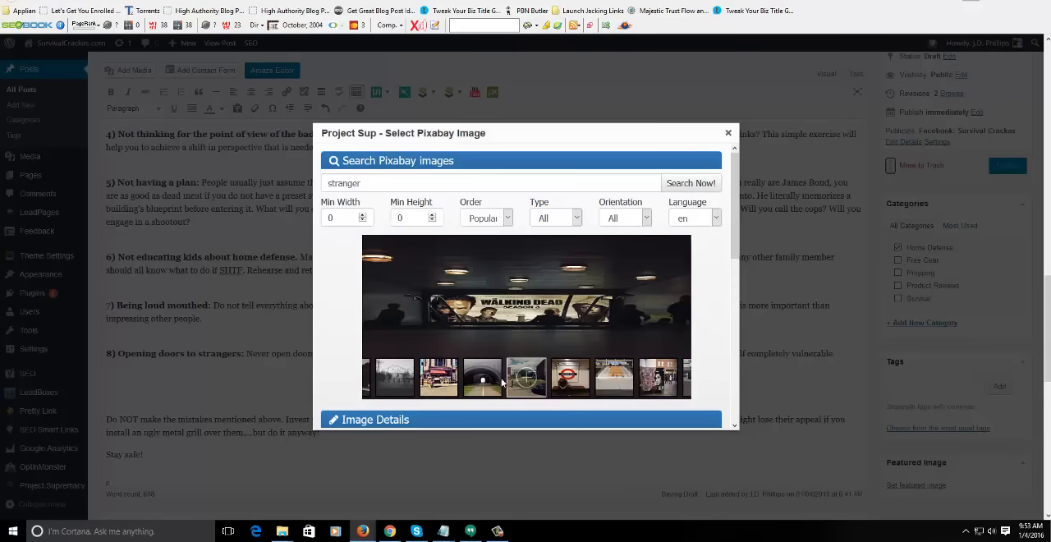
{"action": "left_click_drag", "start_coordinate": [495, 381], "coordinate": [715, 385]}
{"action": "left_click_drag", "start_coordinate": [456, 377], "coordinate": [673, 383]}
{"action": "left_click_drag", "start_coordinate": [440, 381], "coordinate": [675, 384]}
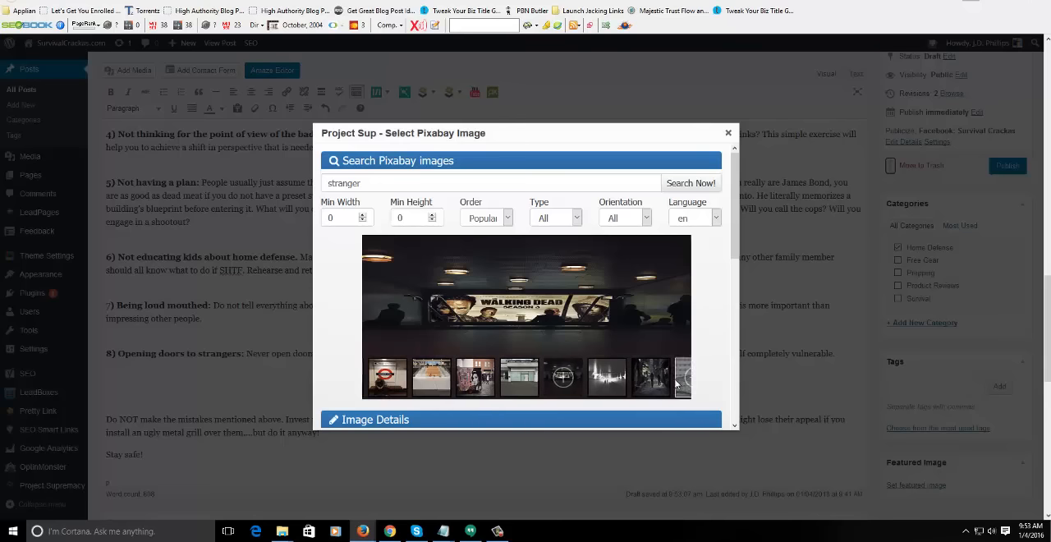
{"action": "left_click_drag", "start_coordinate": [426, 380], "coordinate": [575, 380]}
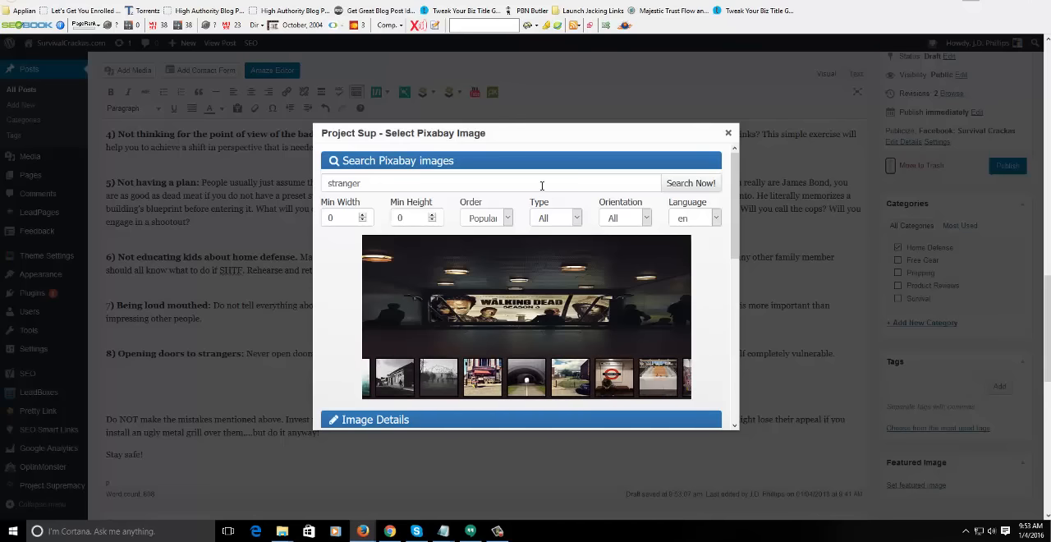
- Search Pixabay for "theif" and correct the search phrase to "thief"
{"action": "left_click_drag", "start_coordinate": [541, 186], "coordinate": [285, 174]}
{"action": "type", "text": "theif"}
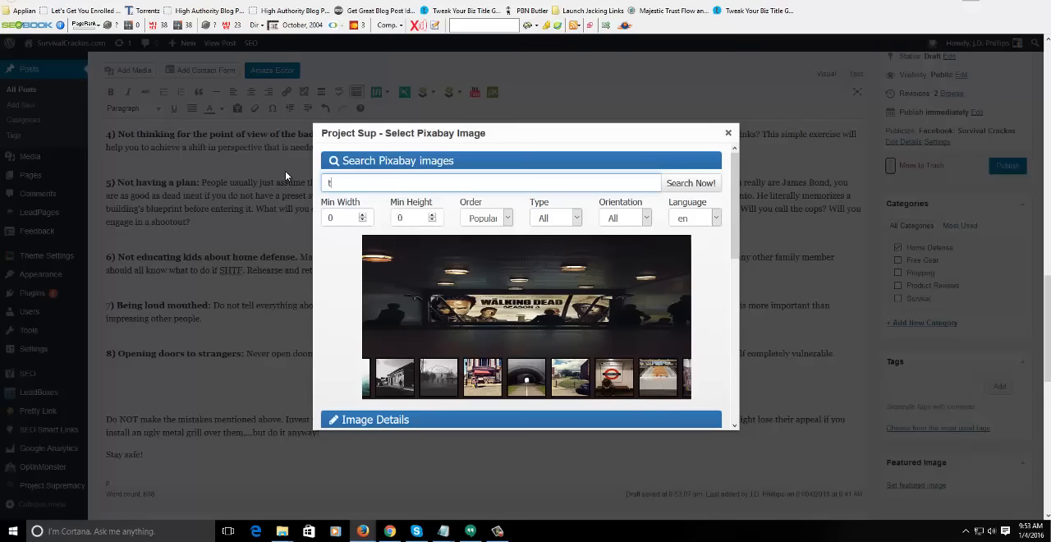
{"action": "left_click", "coordinate": [680, 185]}
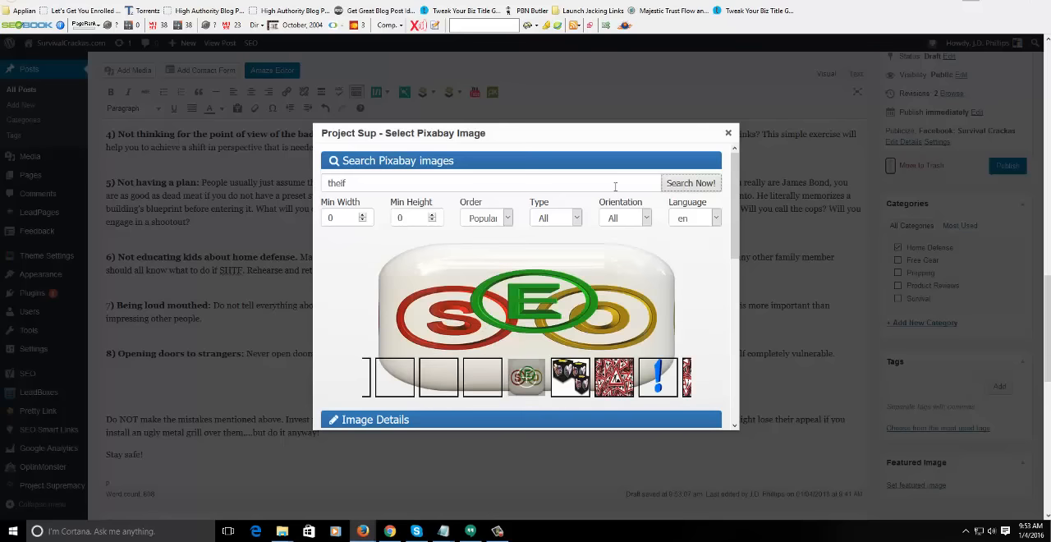
{"action": "double_click", "coordinate": [505, 182]}
{"action": "type", "text": "thief"}
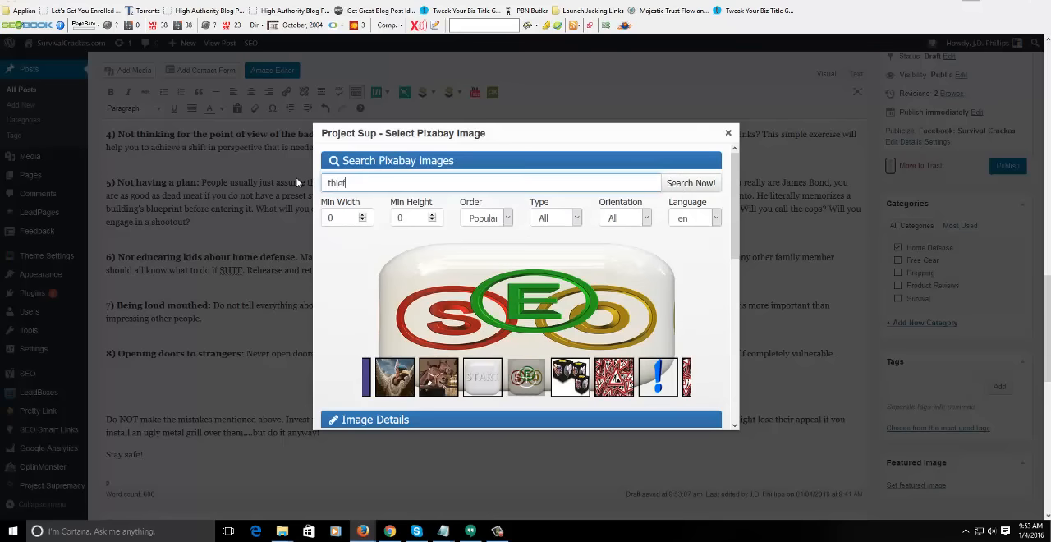
- Check the spelling of "theif" with a Google search in a new browser tab and return to the post
{"action": "key", "text": "ctrl+t"}
{"action": "type", "text": "theif"}
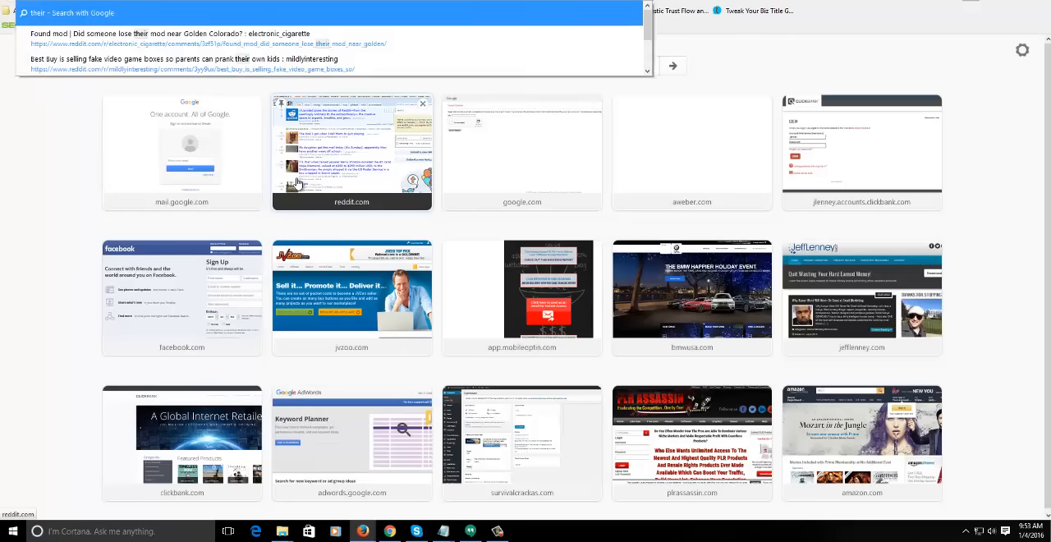
{"action": "key", "text": "Return"}
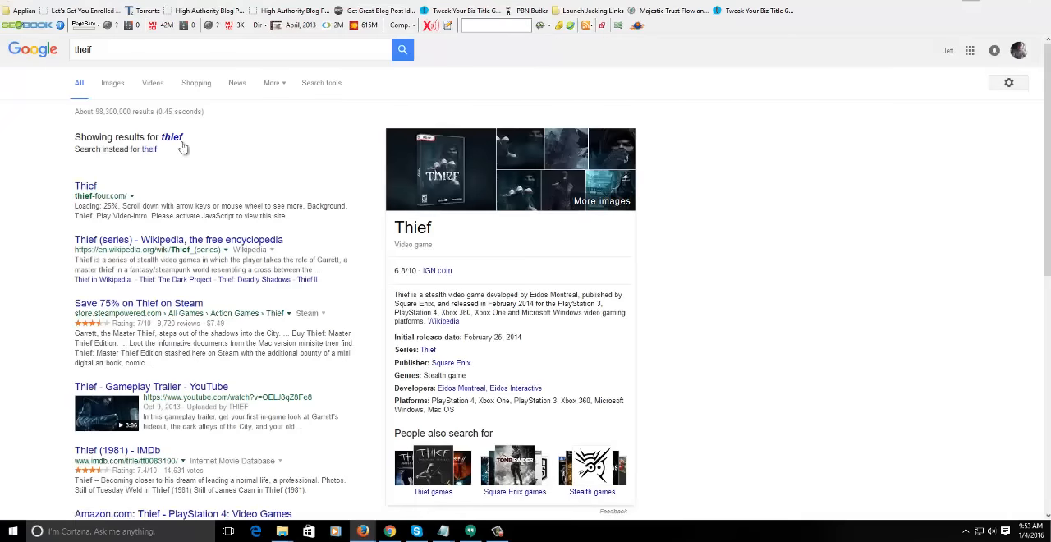
{"action": "key", "text": "ctrl+w"}
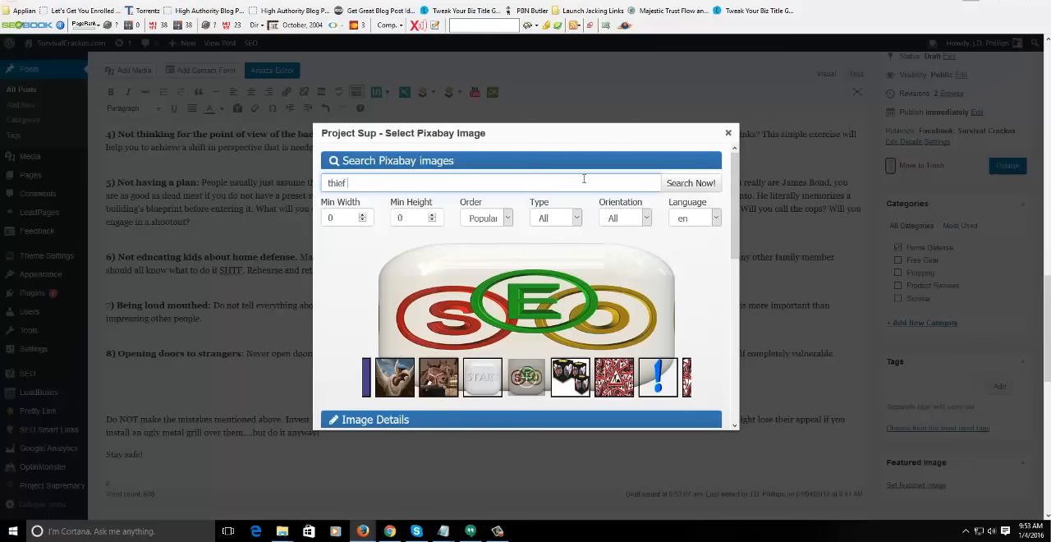
- Search Pixabay for "thief", select the dark portrait with hat and sunglasses, and name it "home-defense"
{"action": "left_click", "coordinate": [700, 187]}
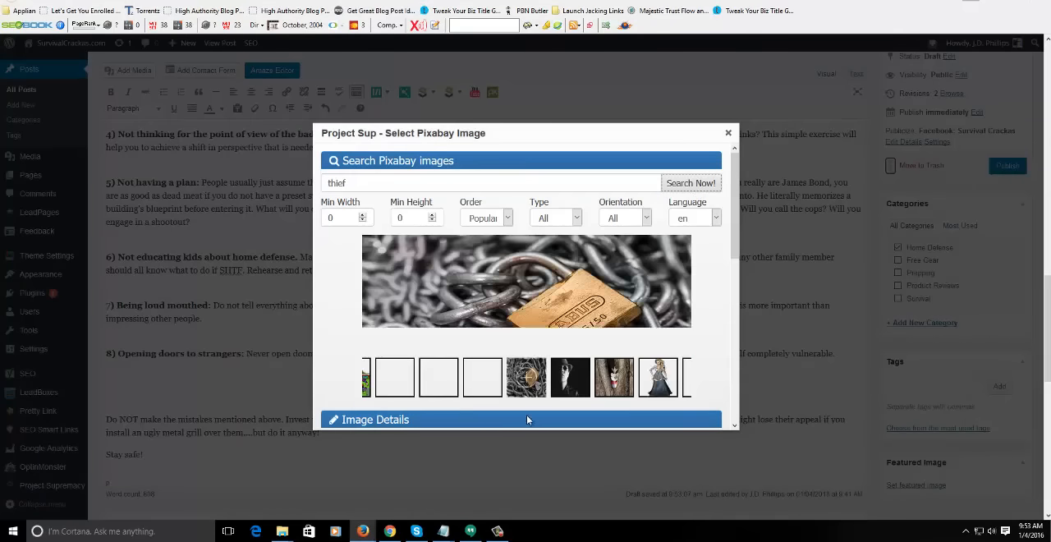
{"action": "left_click", "coordinate": [571, 379]}
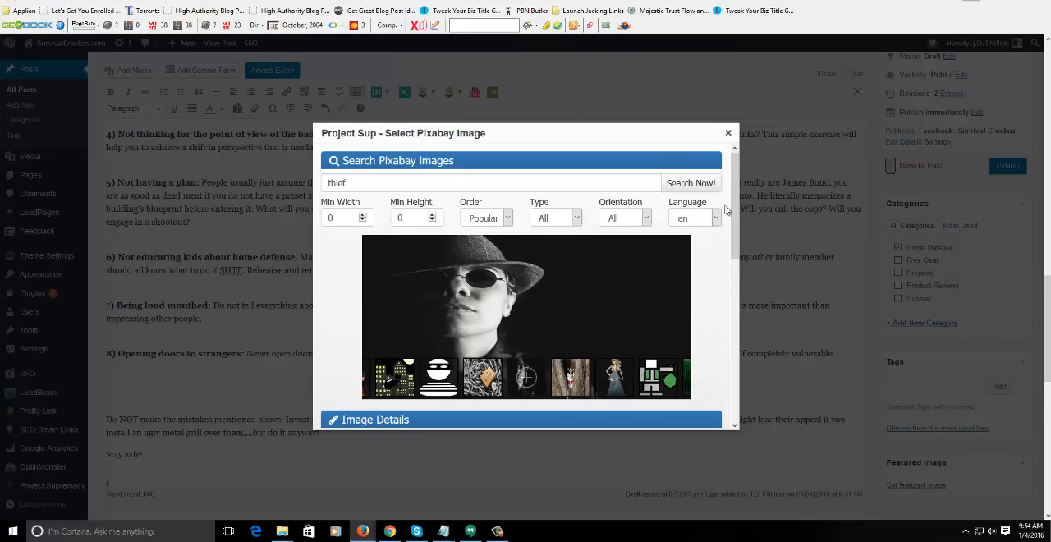
{"action": "scroll", "coordinate": [544, 228], "scroll_direction": "down", "scroll_amount": 3}
{"action": "left_click", "coordinate": [476, 312]}
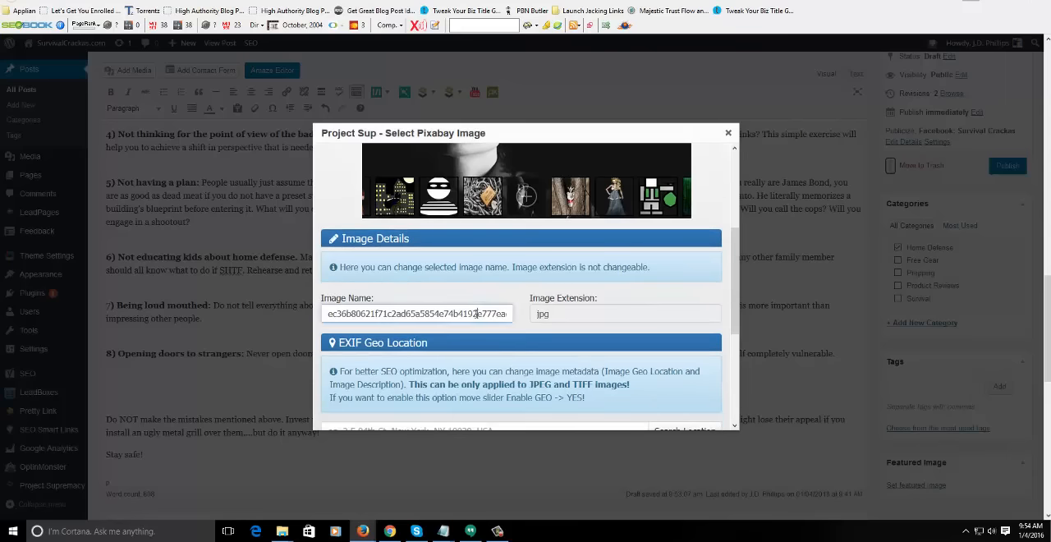
{"action": "type", "text": "A"}
{"action": "key", "text": "ctrl+a"}
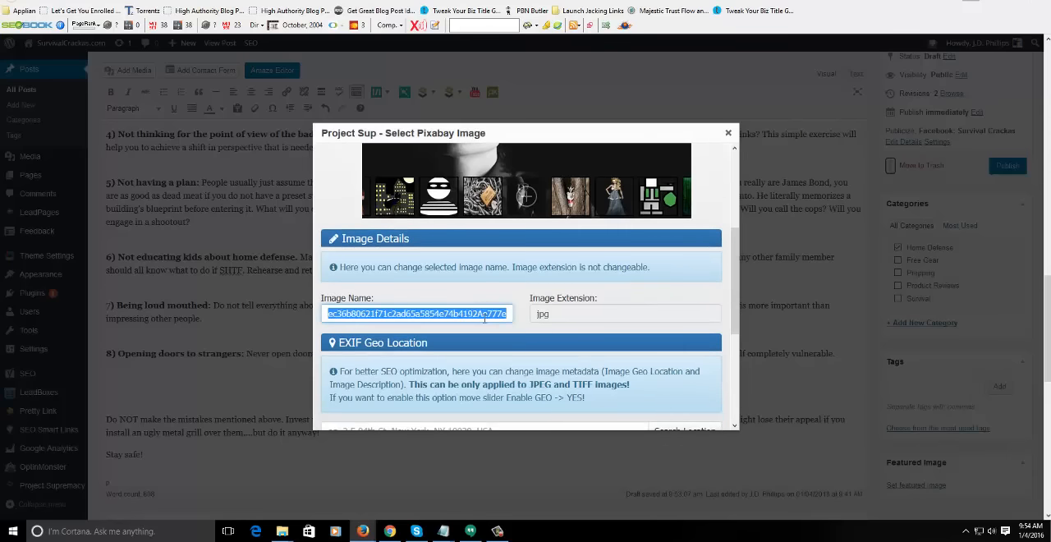
{"action": "type", "text": "DON"}
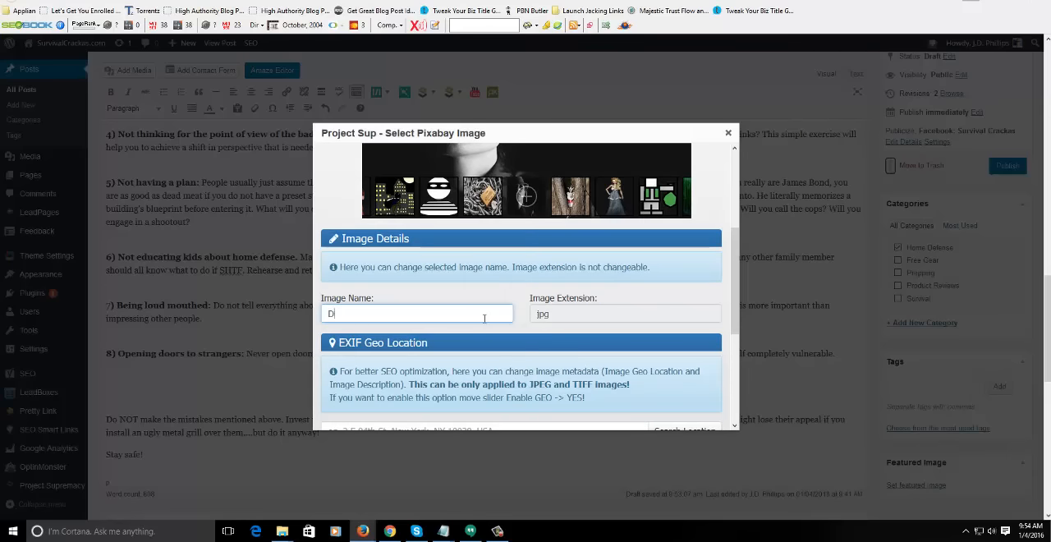
{"action": "key", "text": "BackSpace"}
{"action": "type", "text": "home-defense"}
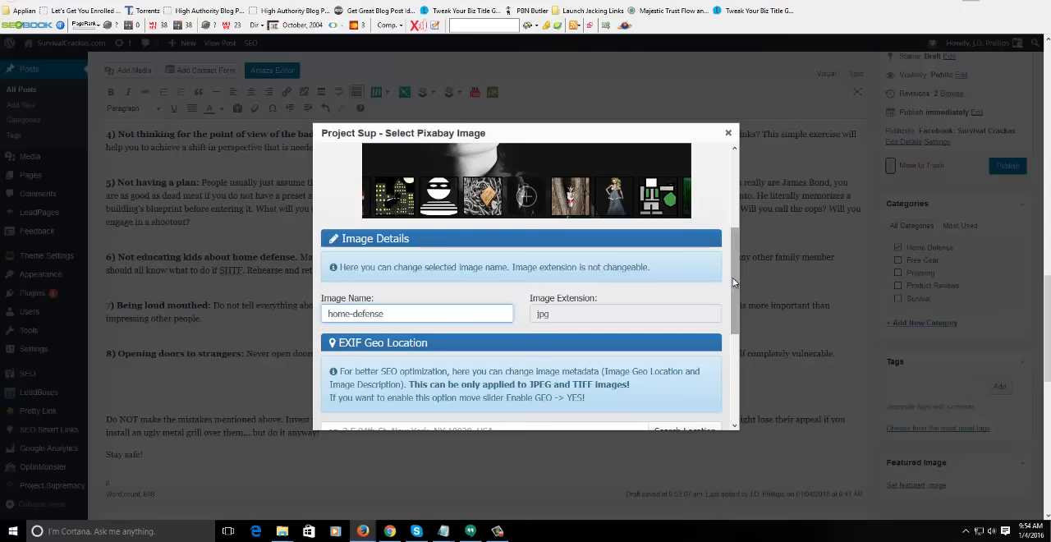
- Insert the dark portrait below section 8 and set its alternative text to "home defense"
{"action": "left_click_drag", "start_coordinate": [732, 277], "coordinate": [732, 396]}
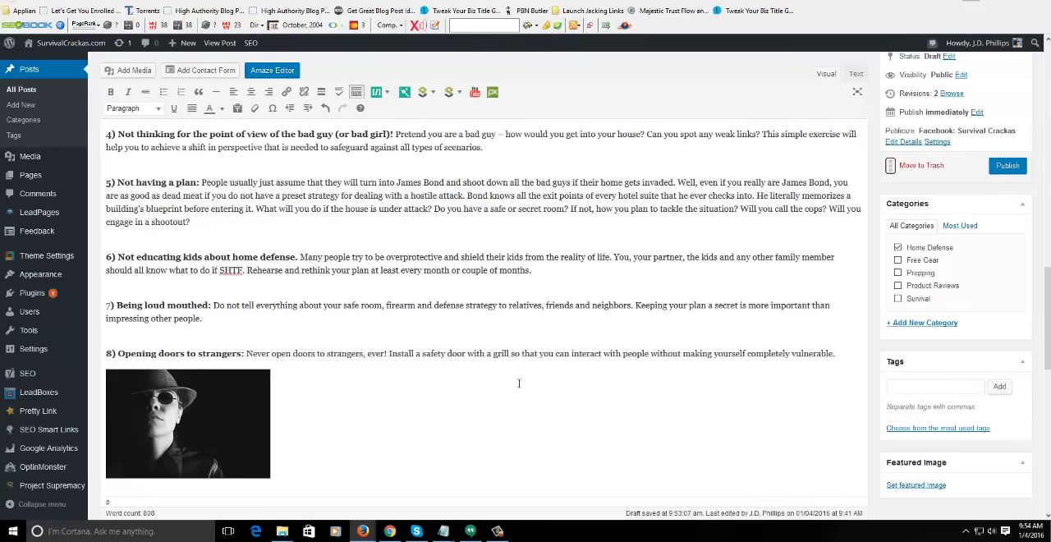
{"action": "left_click", "coordinate": [132, 414]}
{"action": "left_click", "coordinate": [210, 357]}
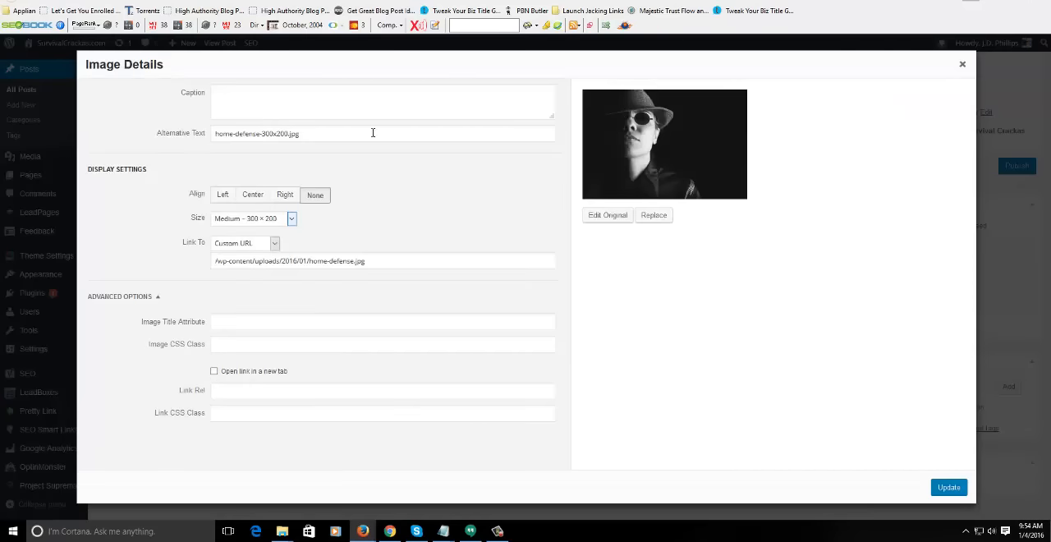
{"action": "left_click", "coordinate": [371, 133]}
{"action": "left_click_drag", "start_coordinate": [371, 133], "coordinate": [84, 137]}
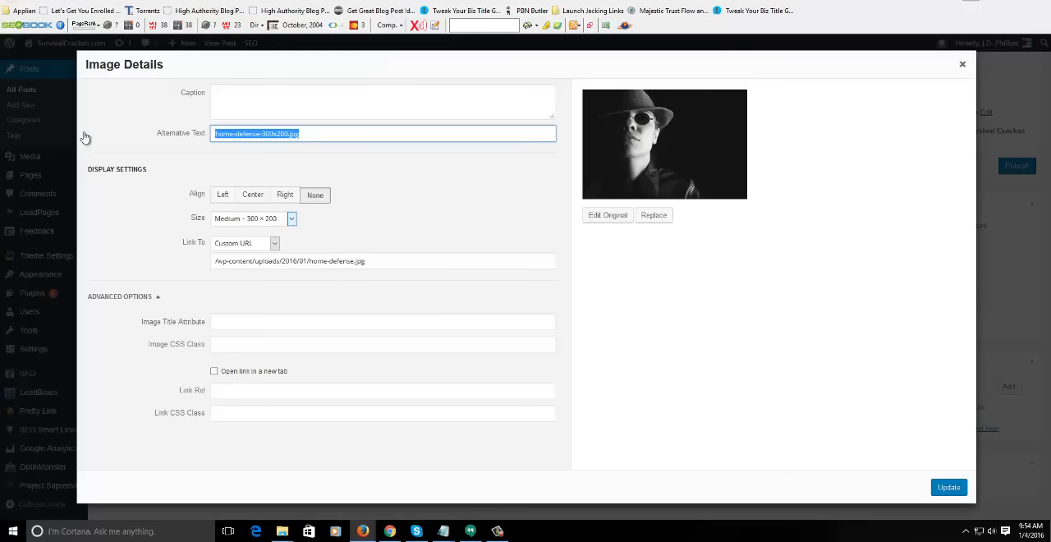
{"action": "type", "text": "home defense"}
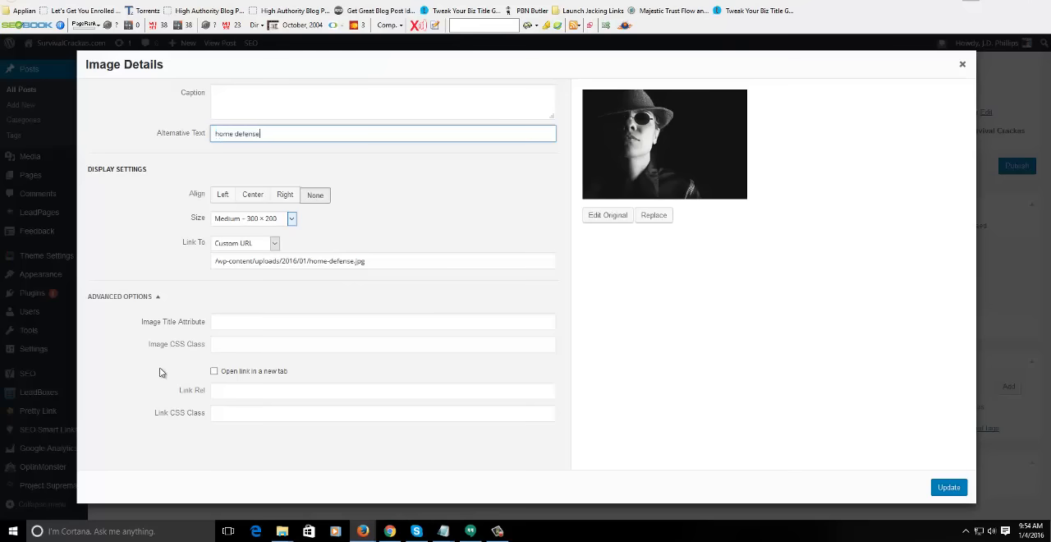
- Remove the portrait's link, set its size to Full Size – 640 × 426, and update the image
{"action": "left_click", "coordinate": [246, 243]}
{"action": "left_click", "coordinate": [246, 279]}
{"action": "left_click", "coordinate": [256, 220]}
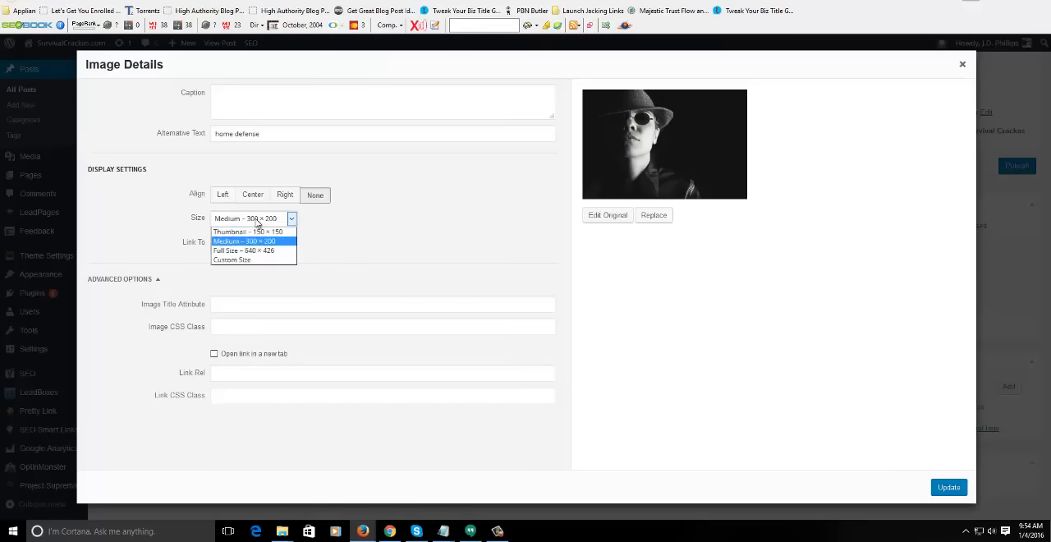
{"action": "left_click", "coordinate": [246, 250]}
{"action": "left_click", "coordinate": [947, 486]}
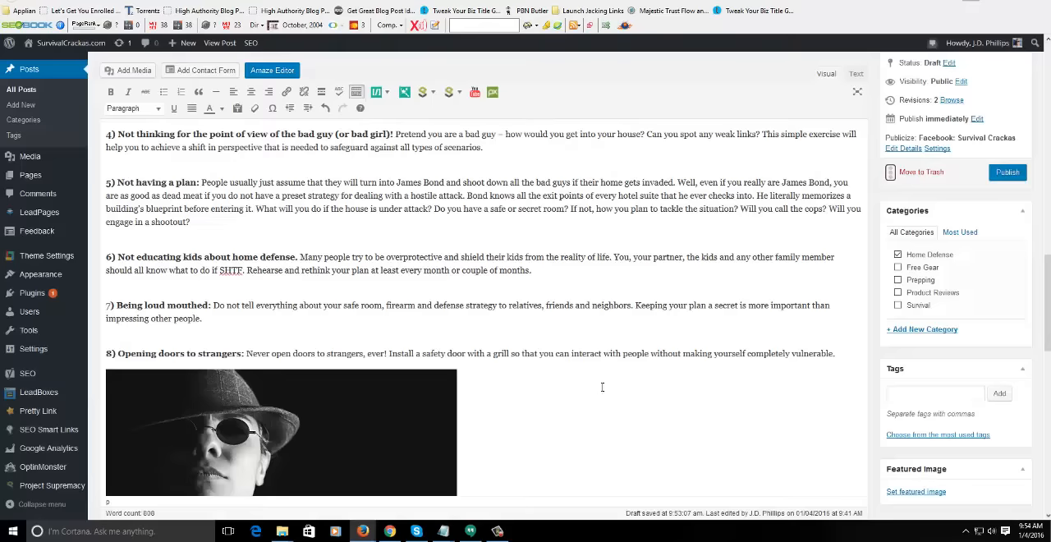
- Add an empty line below the second introductory paragraph, above the bold "Home invasions and burglaries" sentence
{"action": "scroll", "coordinate": [638, 333], "scroll_direction": "up", "scroll_amount": 10}
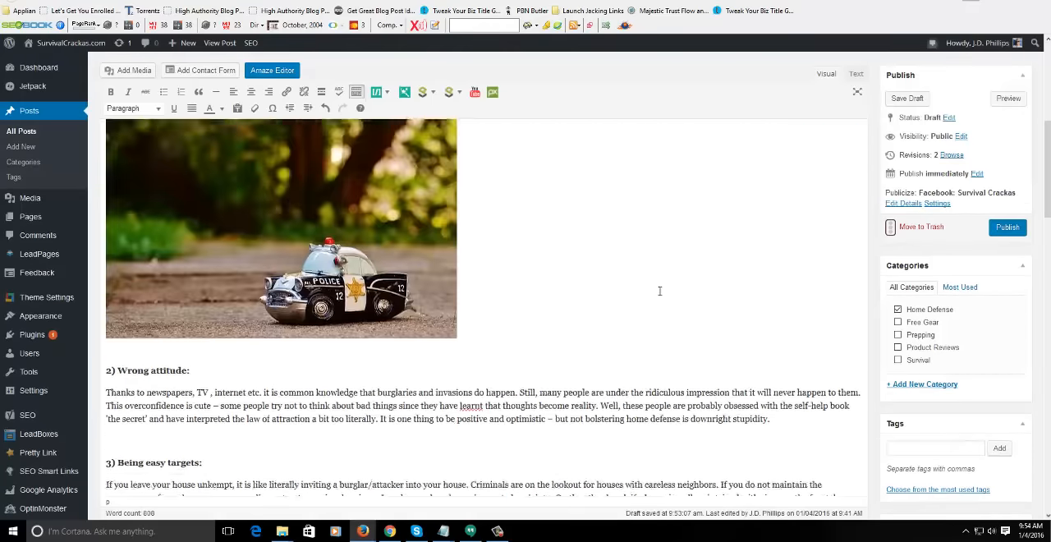
{"action": "scroll", "coordinate": [660, 290], "scroll_direction": "up", "scroll_amount": 5}
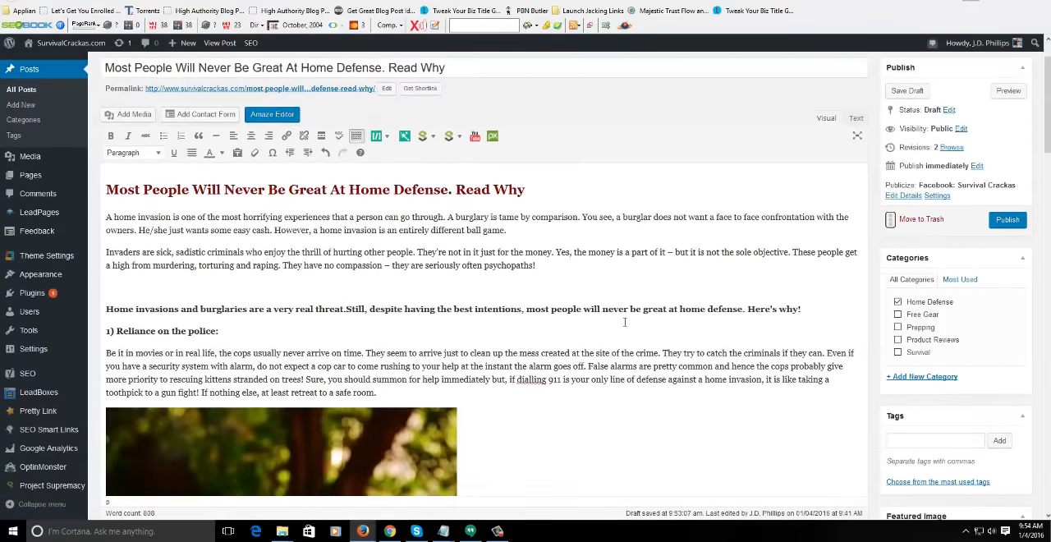
{"action": "middle_click", "coordinate": [693, 373]}
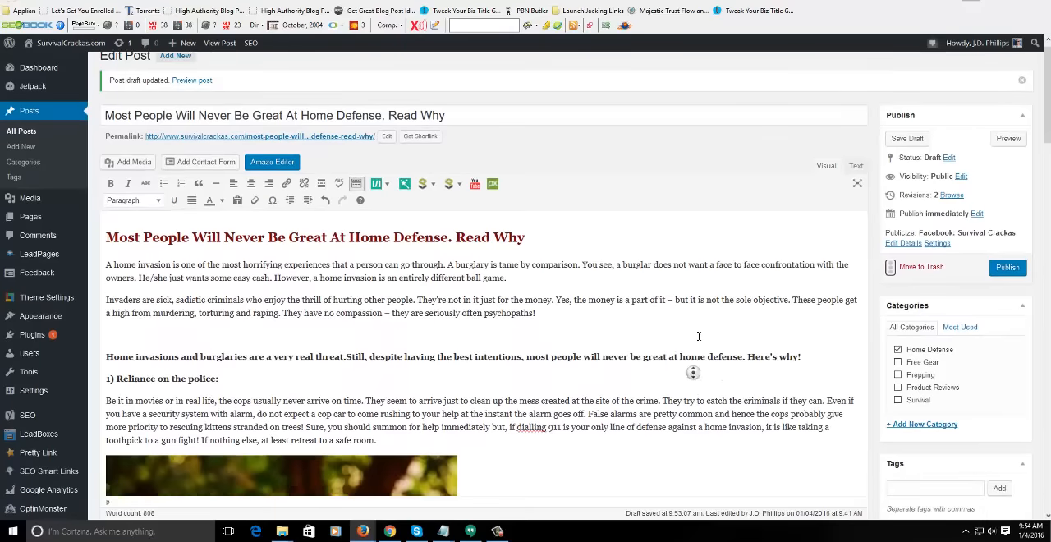
{"action": "middle_click", "coordinate": [699, 335]}
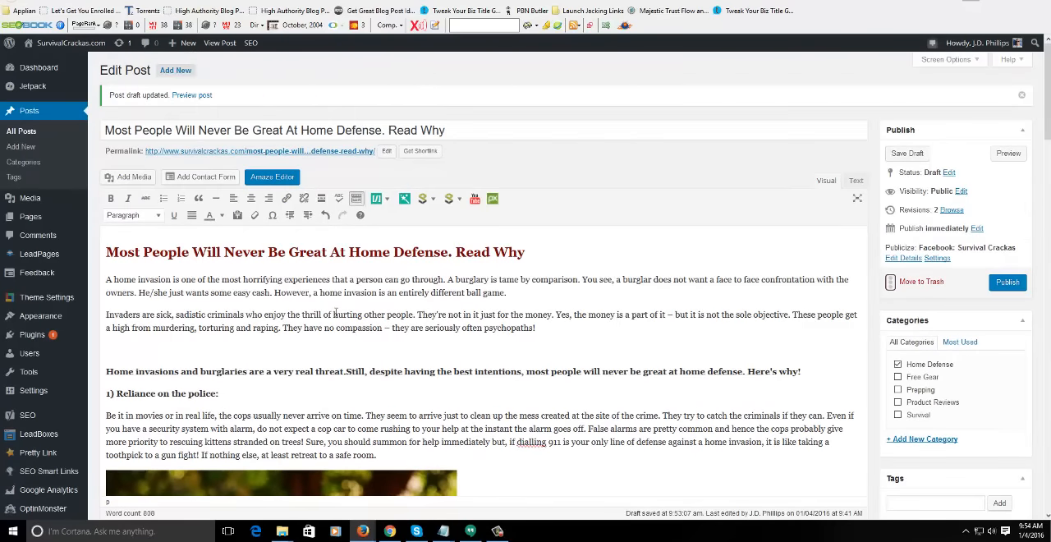
{"action": "left_click", "coordinate": [217, 346]}
{"action": "key", "text": "Return"}
{"action": "left_click", "coordinate": [206, 337]}
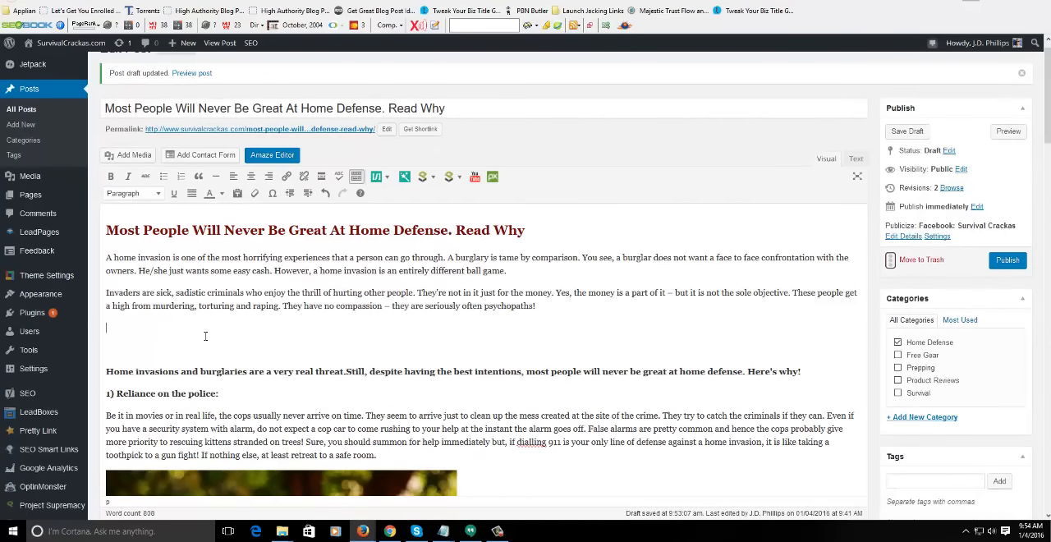
- Search for "home defense tips" in Project Supremacy's YouTube video selector
{"action": "left_click", "coordinate": [476, 178]}
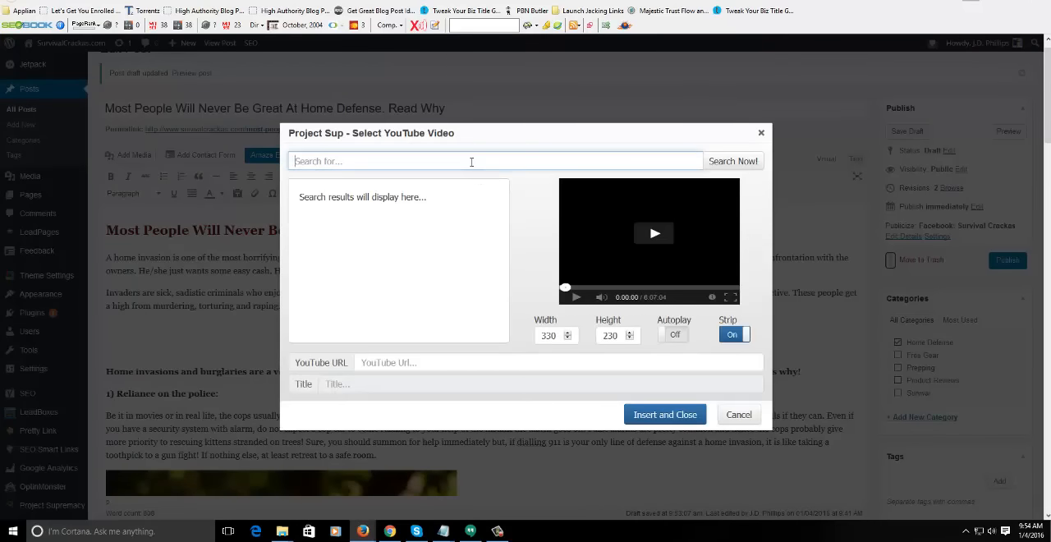
{"action": "left_click", "coordinate": [471, 161]}
{"action": "type", "text": "home defense tips"}
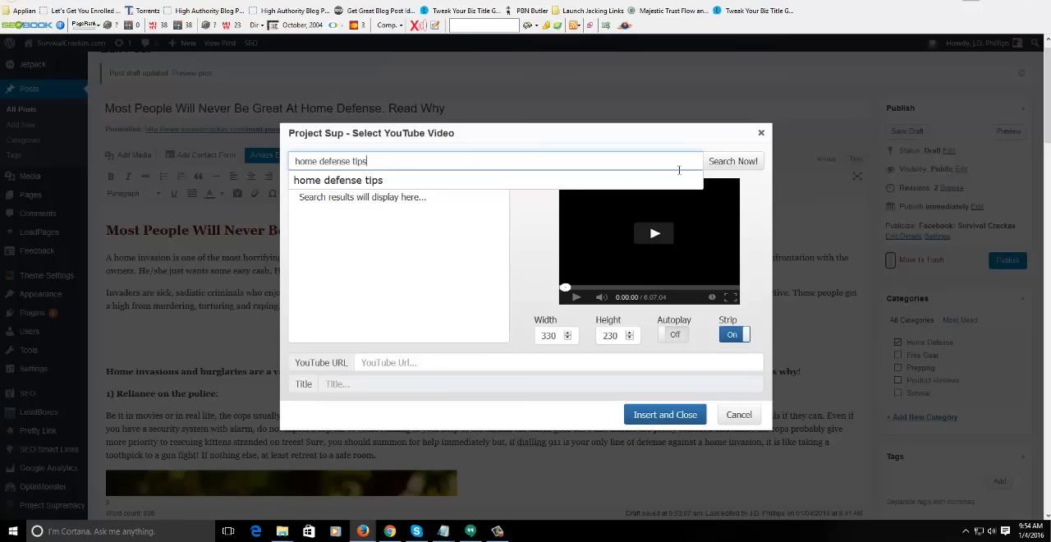
{"action": "left_click", "coordinate": [742, 162]}
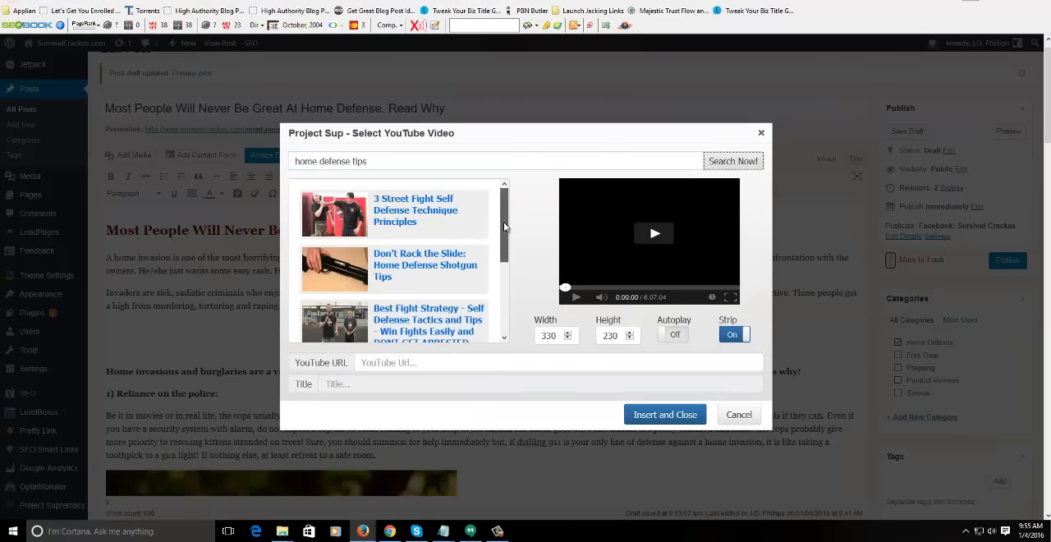
{"action": "mouse_move", "coordinate": [503, 221]}
{"action": "left_mouse_down"}
{"action": "mouse_move", "coordinate": [505, 306]}
{"action": "mouse_move", "coordinate": [501, 226]}
{"action": "left_mouse_up"}
- Shorten the video search phrase to "home defense", run the search and look through the resulting videos
{"action": "double_click", "coordinate": [363, 161]}
{"action": "key", "text": "BackSpace"}
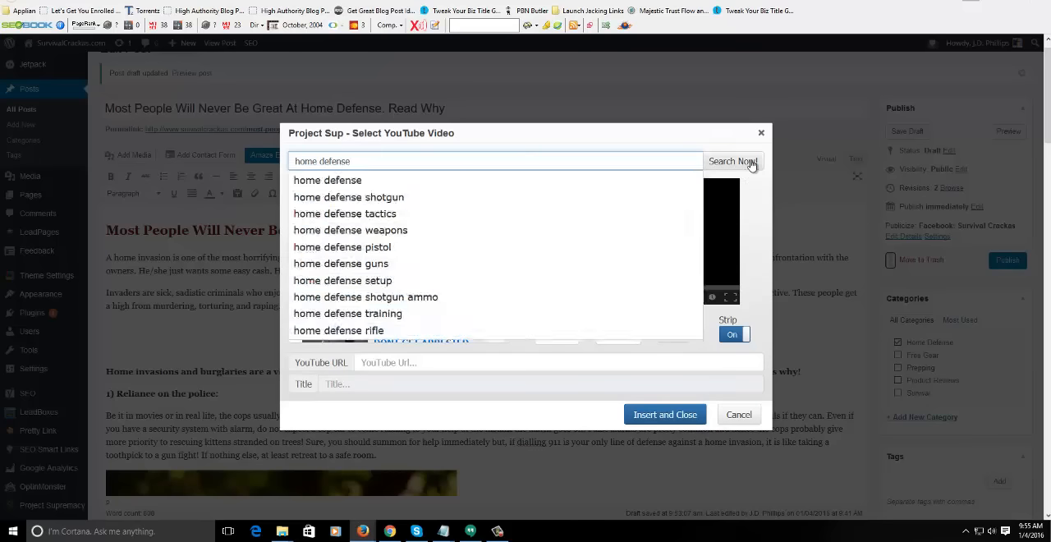
{"action": "left_click", "coordinate": [731, 161]}
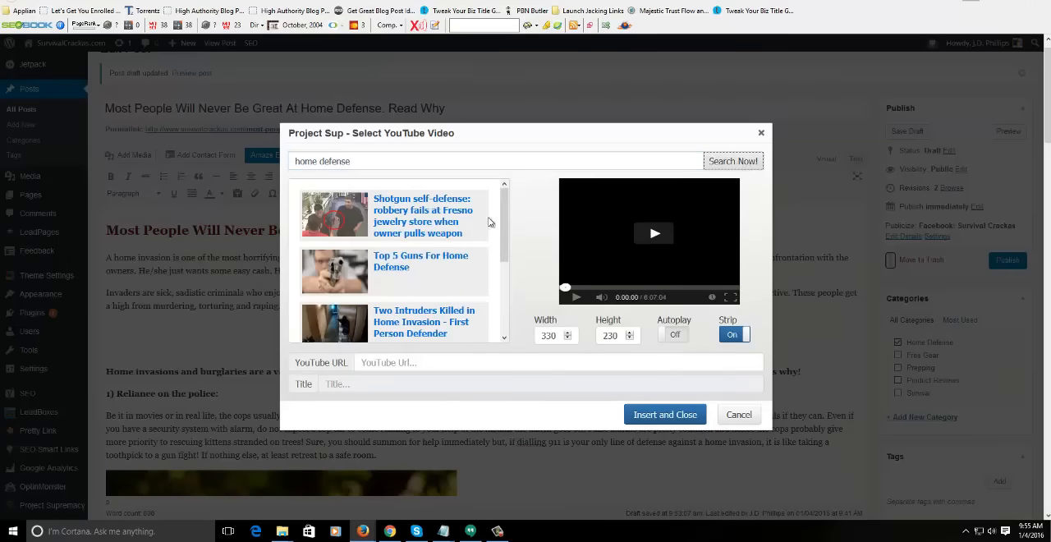
{"action": "left_click_drag", "start_coordinate": [508, 215], "coordinate": [504, 314]}
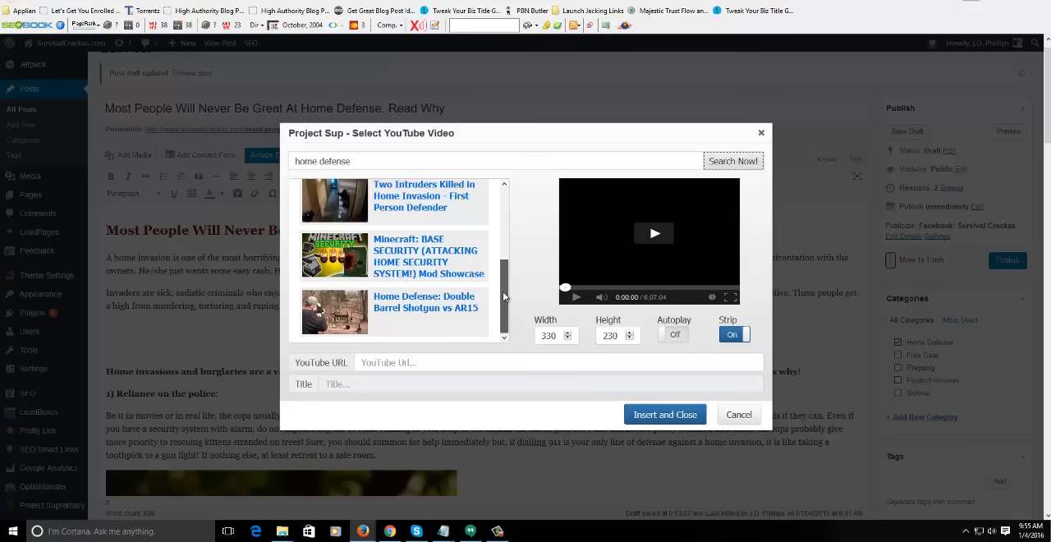
{"action": "left_click_drag", "start_coordinate": [504, 296], "coordinate": [382, 159]}
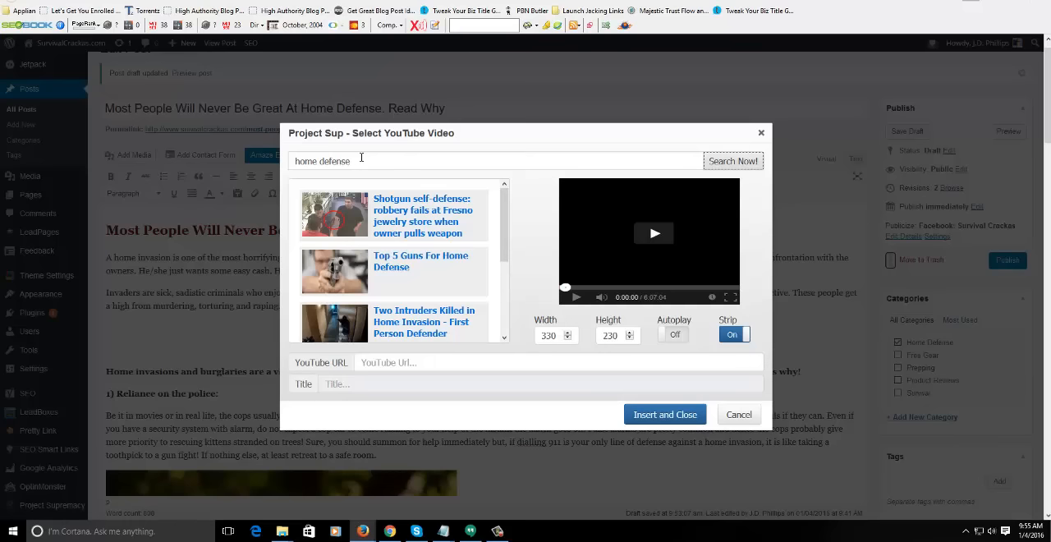
{"action": "scroll", "coordinate": [505, 235], "scroll_direction": "down", "scroll_amount": 1}
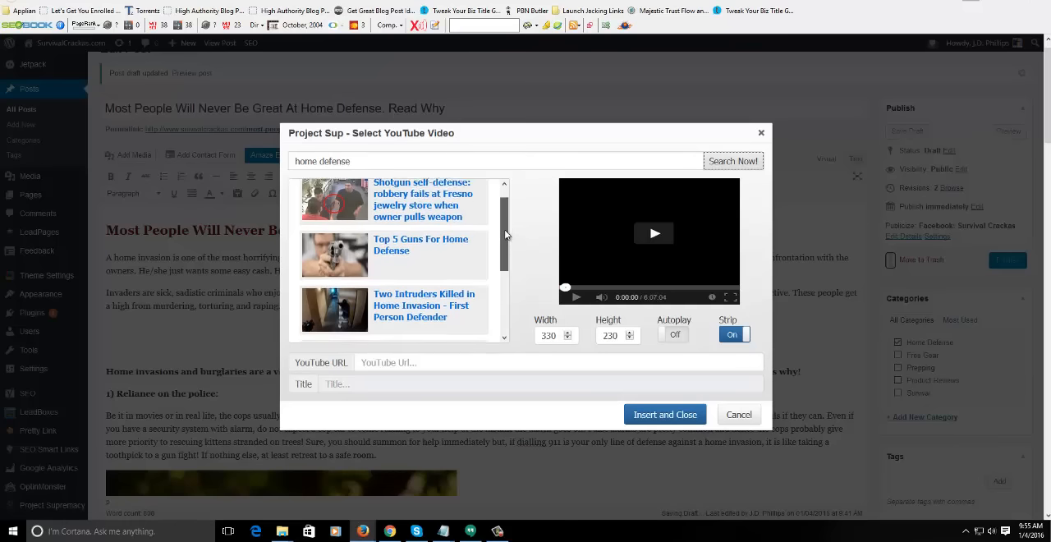
{"action": "scroll", "coordinate": [505, 235], "scroll_direction": "down", "scroll_amount": 2}
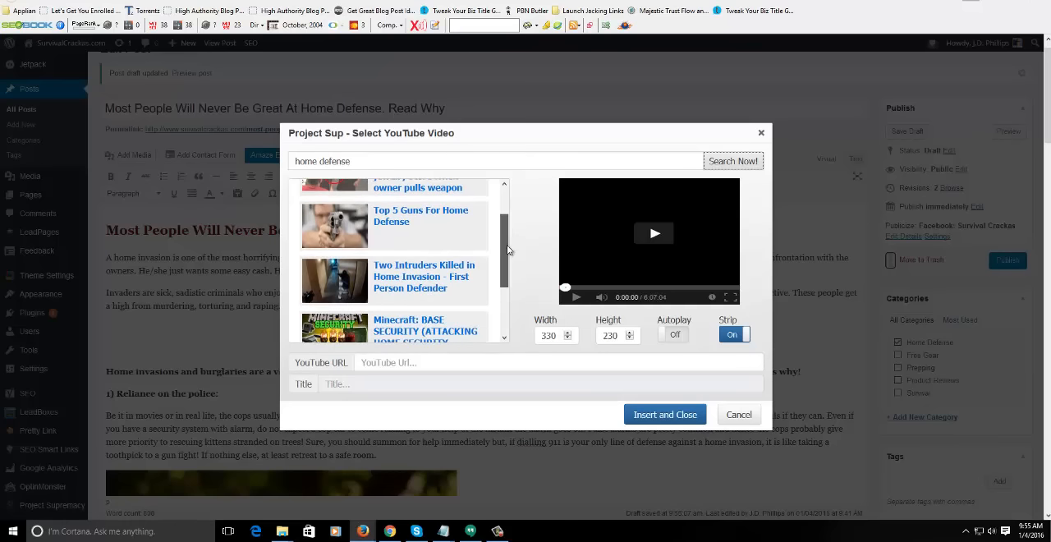
{"action": "scroll", "coordinate": [511, 261], "scroll_direction": "down", "scroll_amount": 1}
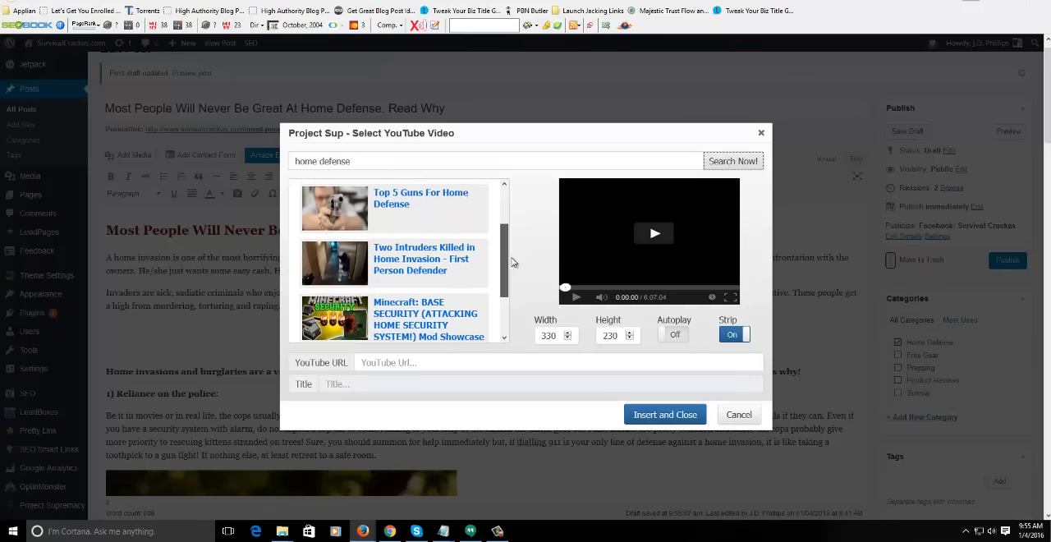
{"action": "scroll", "coordinate": [512, 261], "scroll_direction": "down", "scroll_amount": 1}
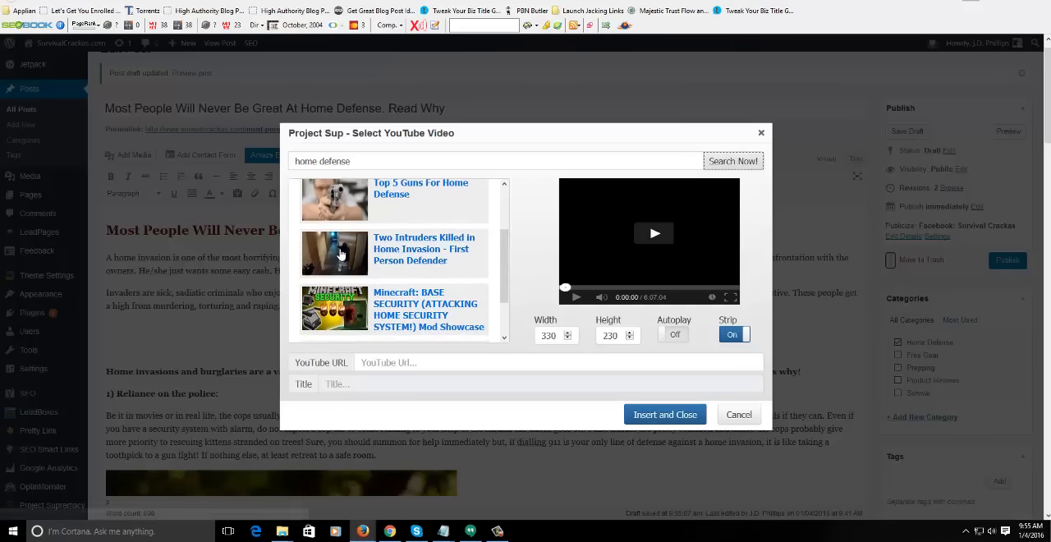
{"action": "left_click_drag", "start_coordinate": [506, 260], "coordinate": [505, 303]}
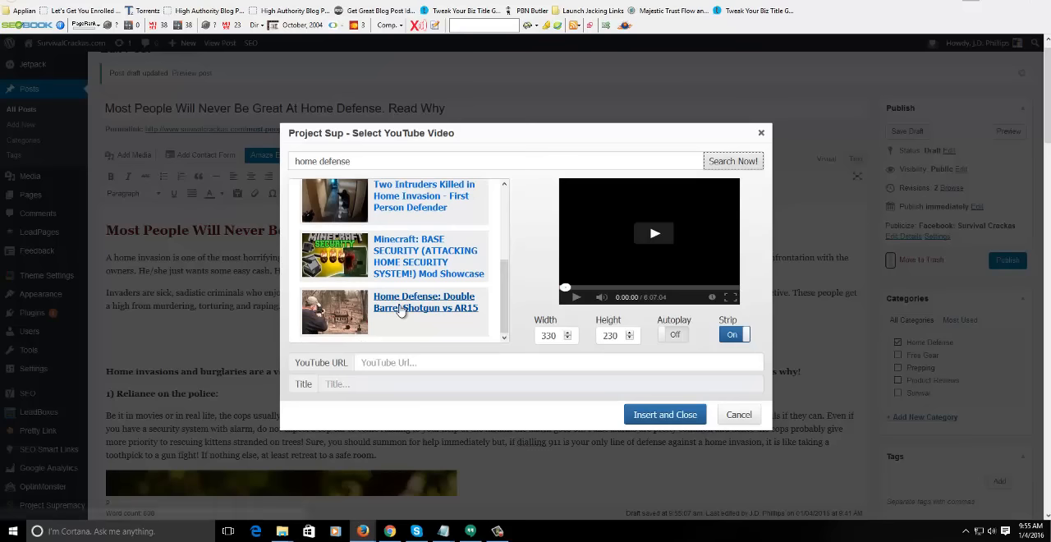
{"action": "scroll", "coordinate": [496, 217], "scroll_direction": "up", "scroll_amount": 3}
{"action": "scroll", "coordinate": [496, 218], "scroll_direction": "up", "scroll_amount": 1}
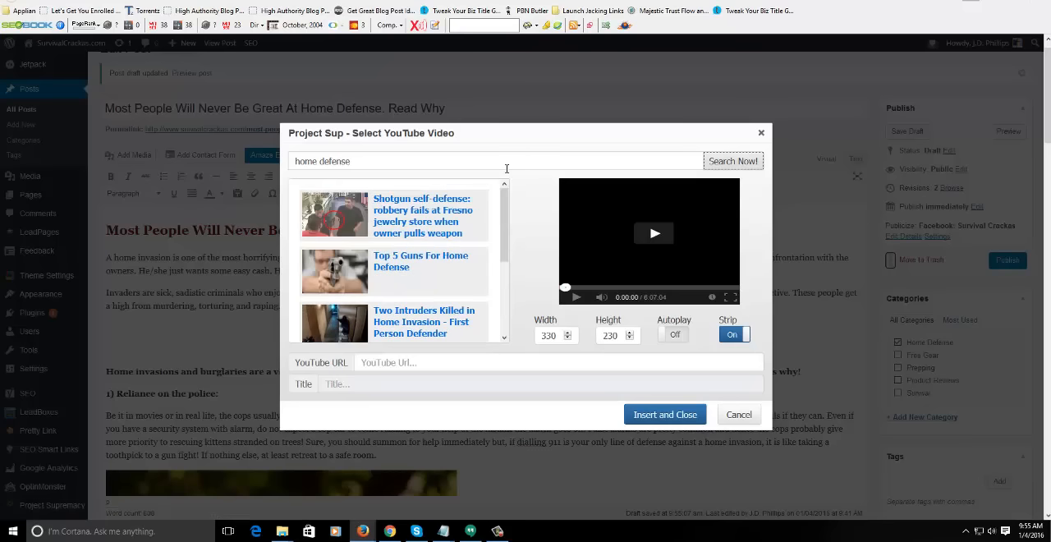
- Search the video selector for "protect your home", select "Protect All The Things!" and play its preview
{"action": "triple_click", "coordinate": [507, 168]}
{"action": "type", "text": "prote"}
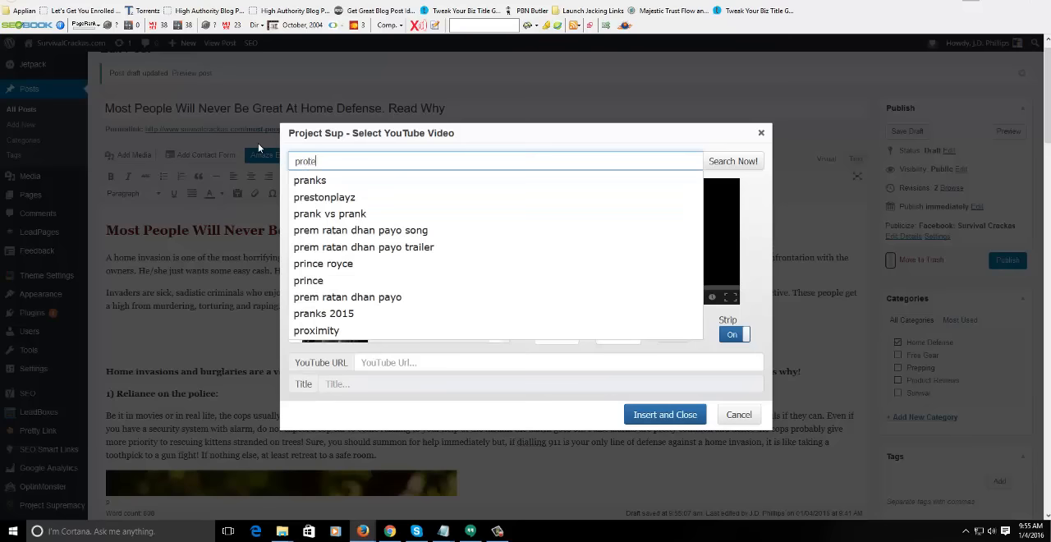
{"action": "type", "text": "ct your home"}
{"action": "left_click", "coordinate": [744, 165]}
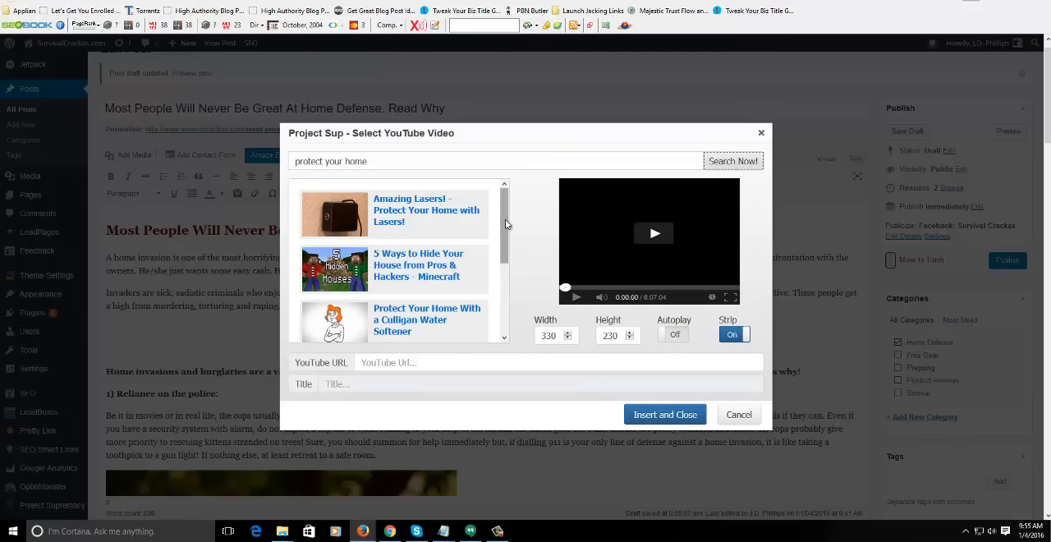
{"action": "left_click_drag", "start_coordinate": [504, 219], "coordinate": [508, 296]}
{"action": "left_click", "coordinate": [422, 242]}
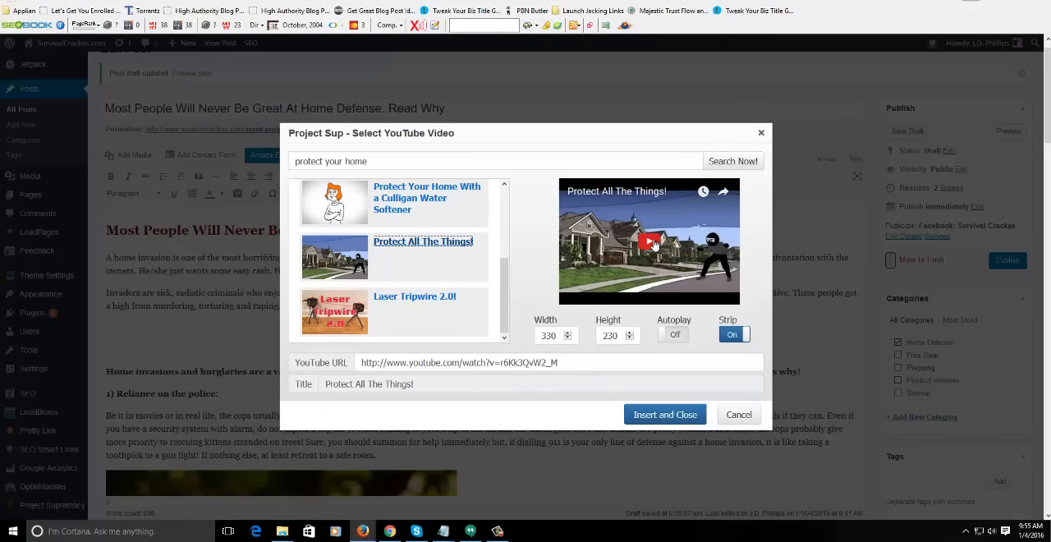
{"action": "left_click", "coordinate": [648, 242]}
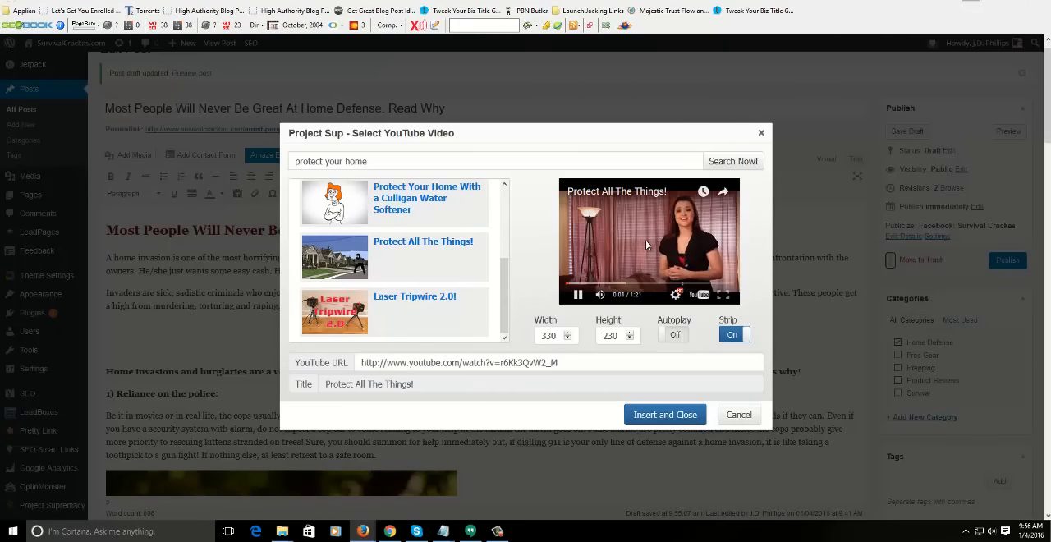
- Search youtube.com for "home defense tips" in a new browser tab and open "Personal Defense Tips - Fundamentals of Home Defense"
{"action": "key", "text": "ctrl+t"}
{"action": "type", "text": "youtube.com"}
{"action": "key", "text": "Return"}
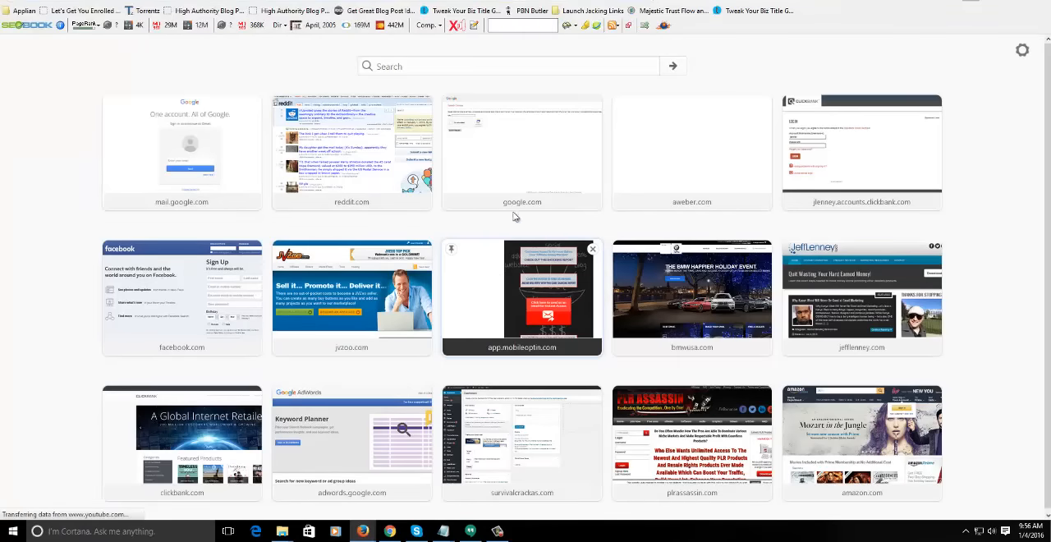
{"action": "type", "text": "h"}
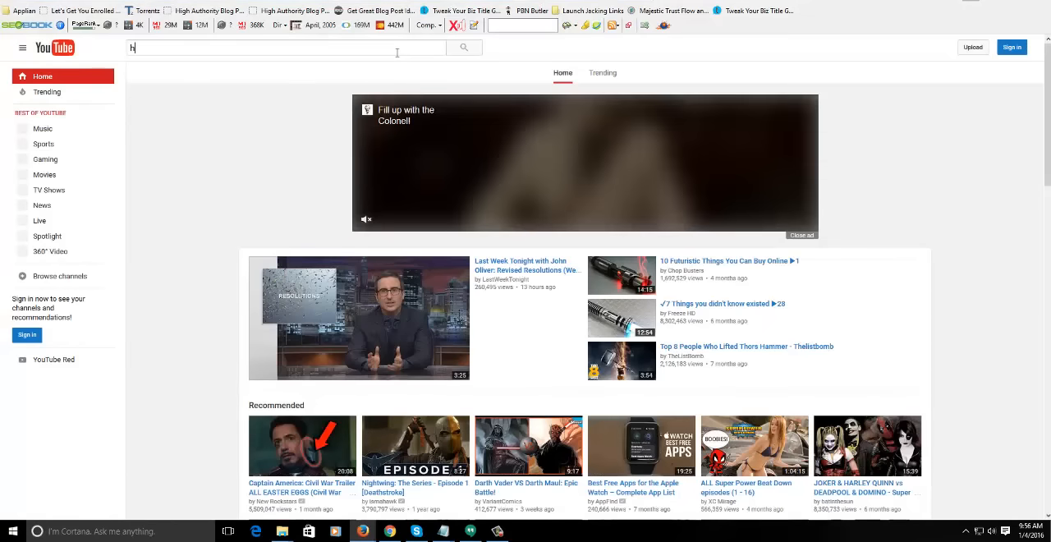
{"action": "type", "text": "ome defense tips"}
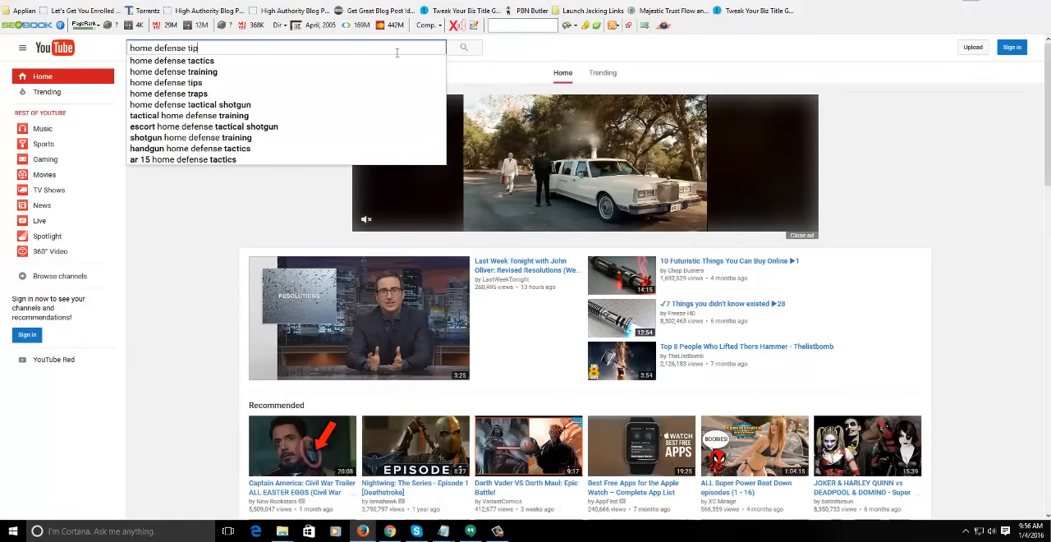
{"action": "key", "text": "Return"}
{"action": "left_click", "coordinate": [371, 334]}
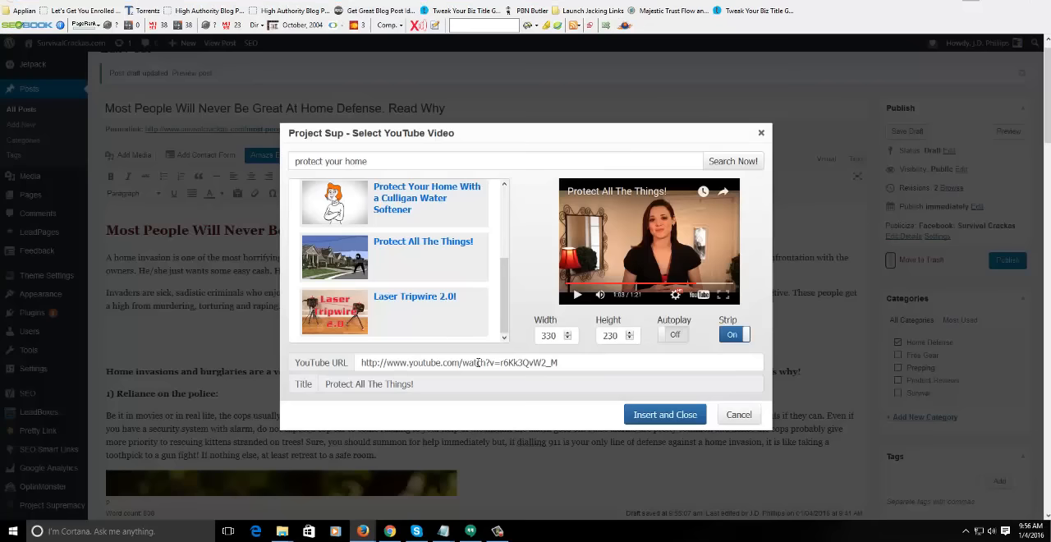
- Back in the post, replace the YouTube URL with the Fundamentals of Home Defense video's address and insert the video below the second introductory paragraph
{"action": "triple_click", "coordinate": [481, 362]}
{"action": "type", "text": "https://www.youtube.com/watch?v=2qkblKEIN4w"}
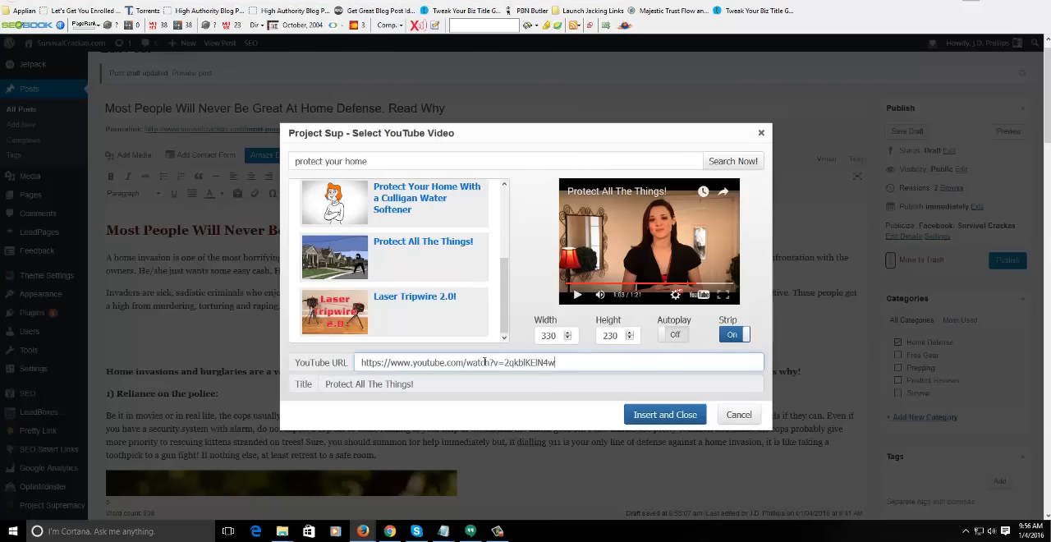
{"action": "left_click", "coordinate": [466, 382]}
{"action": "triple_click", "coordinate": [376, 384]}
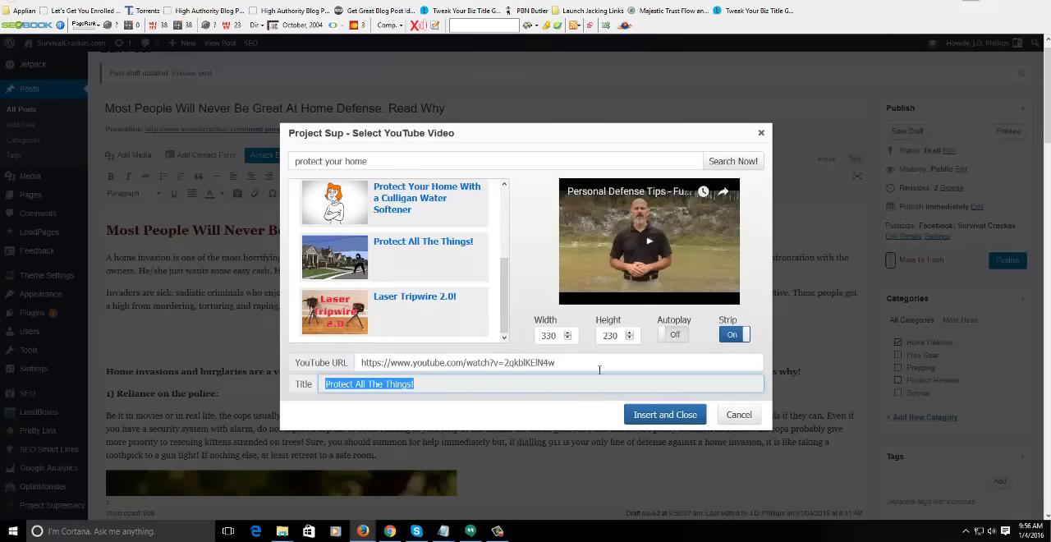
{"action": "left_click", "coordinate": [662, 413]}
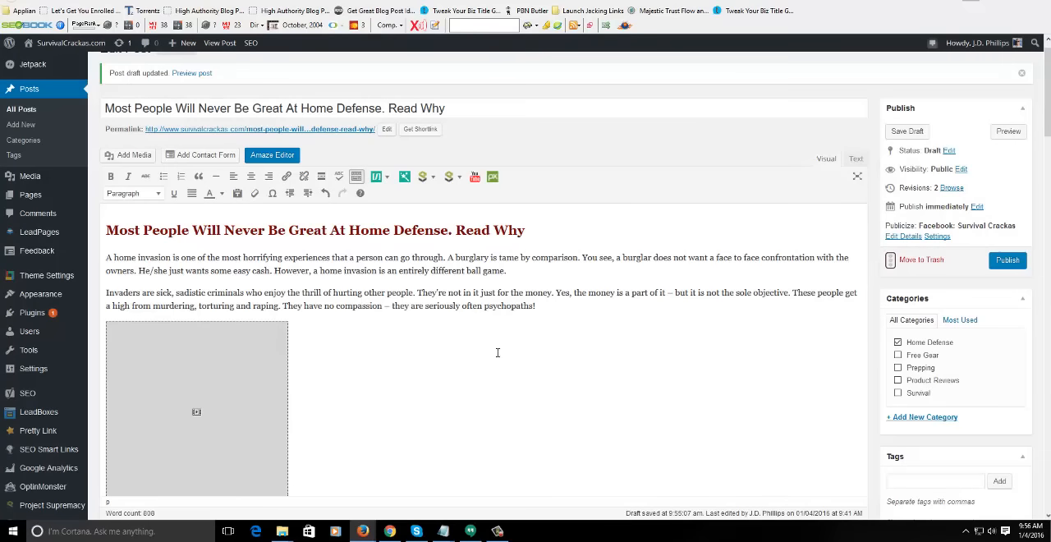
- Preview the draft post, look through the rendered page down to the author box, and return to the post editor
{"action": "scroll", "coordinate": [480, 353], "scroll_direction": "down", "scroll_amount": 1}
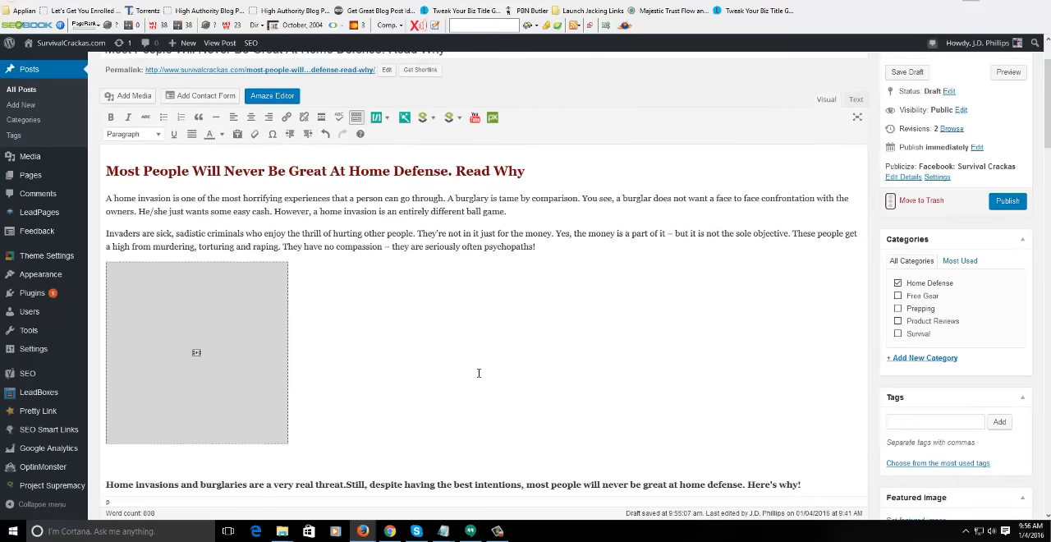
{"action": "middle_click", "coordinate": [499, 389]}
{"action": "left_click", "coordinate": [1008, 73]}
{"action": "left_click_drag", "start_coordinate": [1047, 83], "coordinate": [1033, 383]}
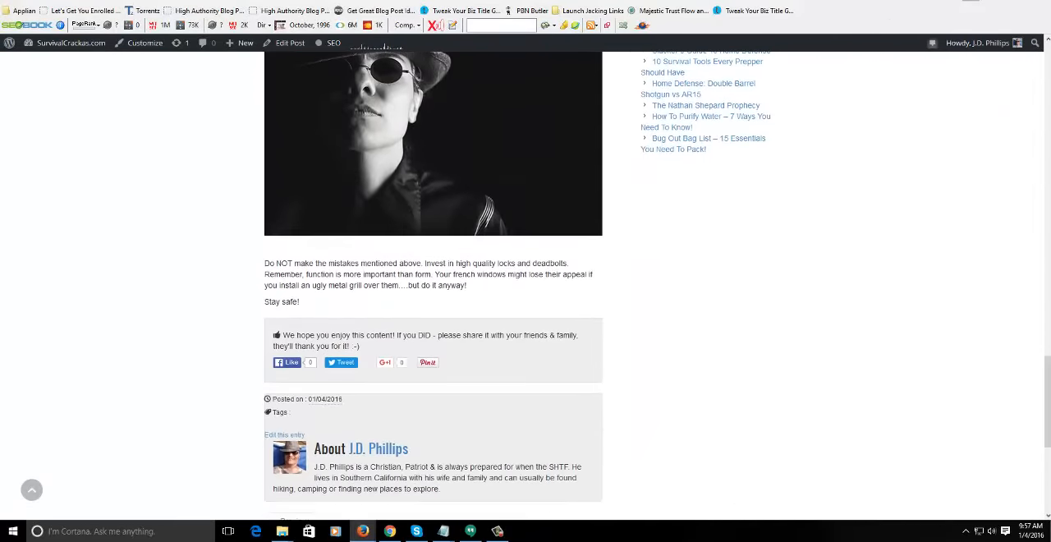
{"action": "left_click", "coordinate": [743, 0]}
- Review the post content in the editor from the embedded video through all eight numbered sections to the closing text
{"action": "middle_click", "coordinate": [701, 337]}
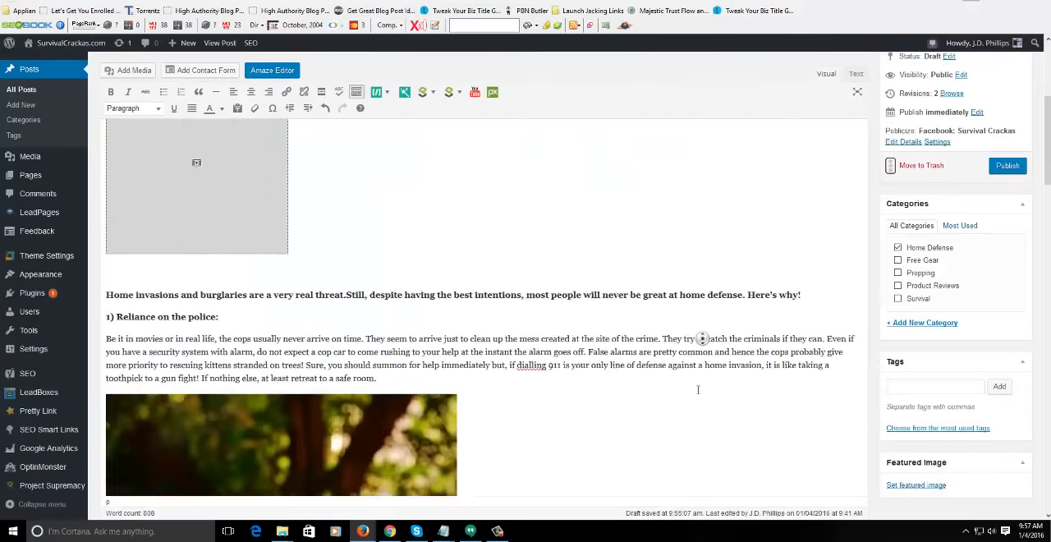
{"action": "middle_click", "coordinate": [697, 390]}
{"action": "middle_click", "coordinate": [624, 310]}
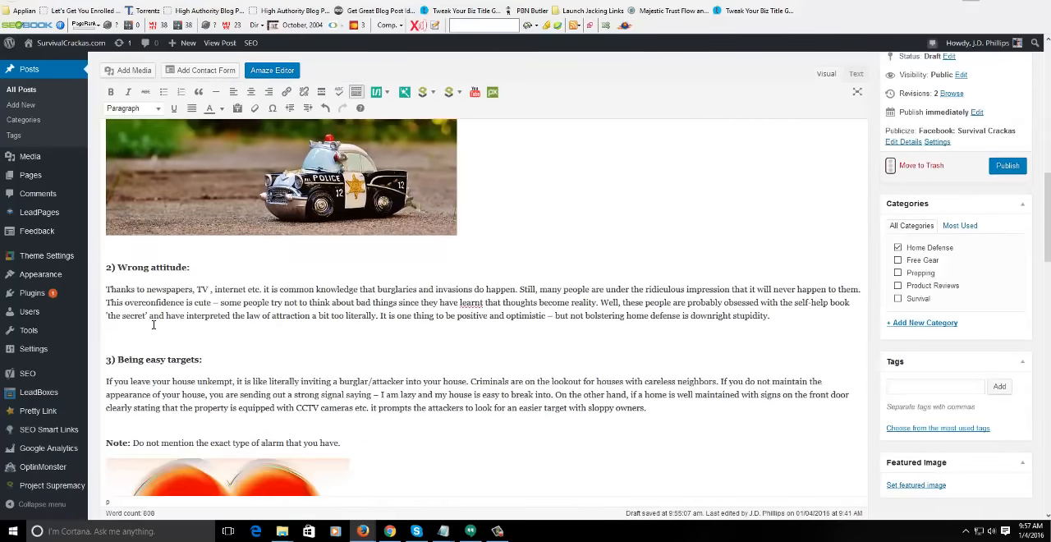
{"action": "middle_click", "coordinate": [629, 347]}
{"action": "middle_click", "coordinate": [343, 347]}
{"action": "middle_click", "coordinate": [358, 399]}
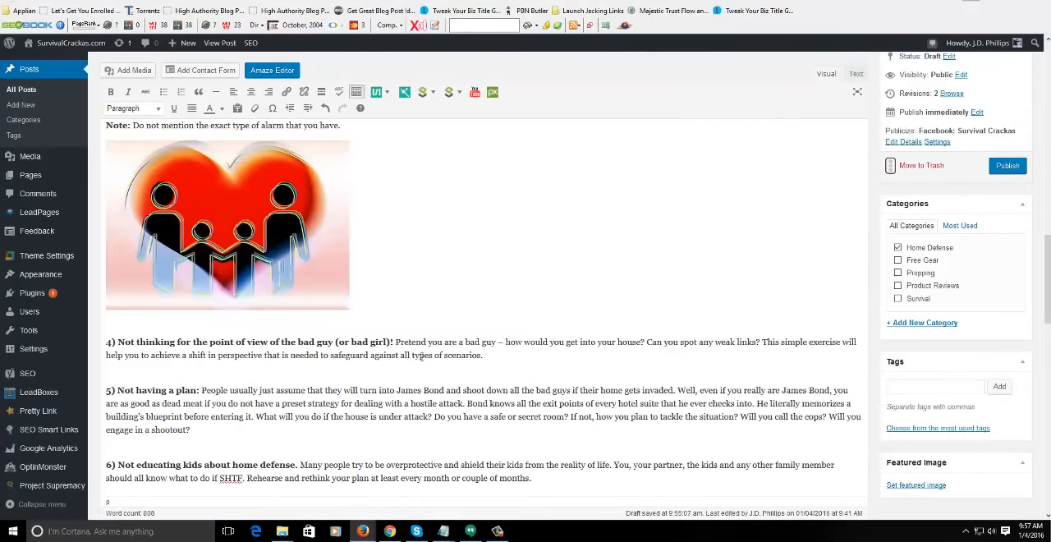
{"action": "middle_click", "coordinate": [491, 334]}
{"action": "middle_click", "coordinate": [496, 375]}
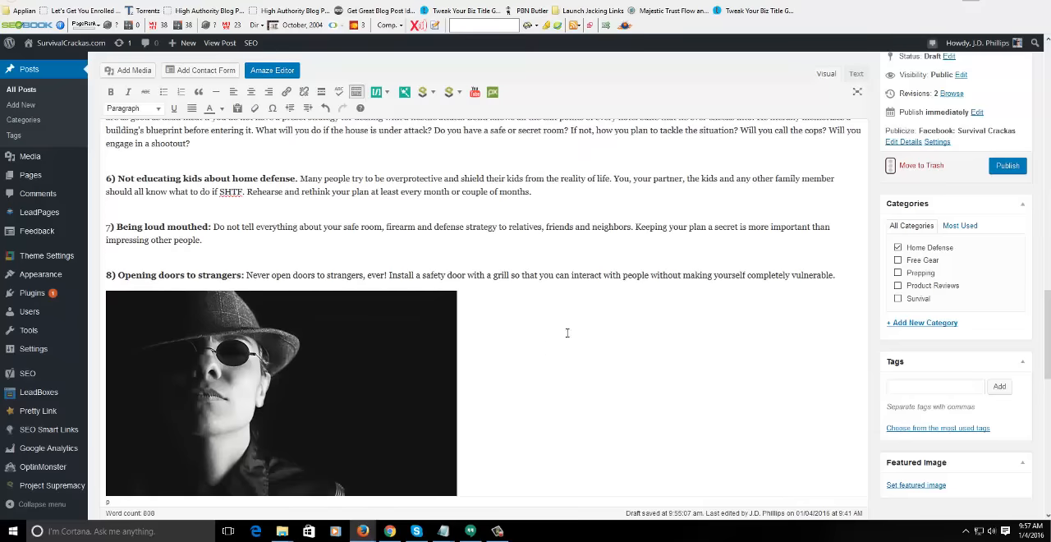
{"action": "middle_click", "coordinate": [615, 318]}
{"action": "middle_click", "coordinate": [601, 369]}
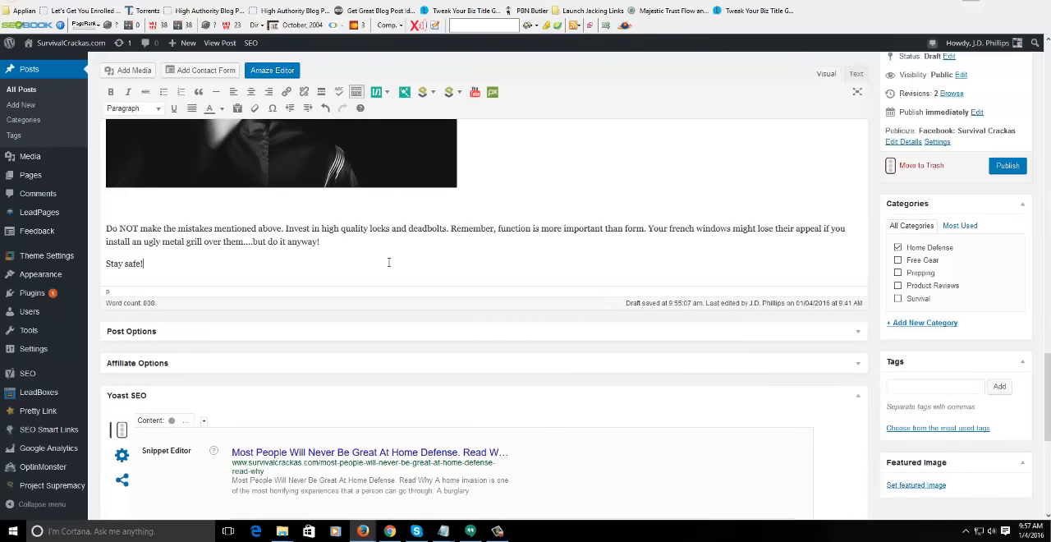
- Check the available Survival Tools keyword shortcodes and add the line "For more information, check out my post:" below "Stay safe!"
{"action": "left_click", "coordinate": [424, 92]}
{"action": "mouse_move", "coordinate": [433, 117]}
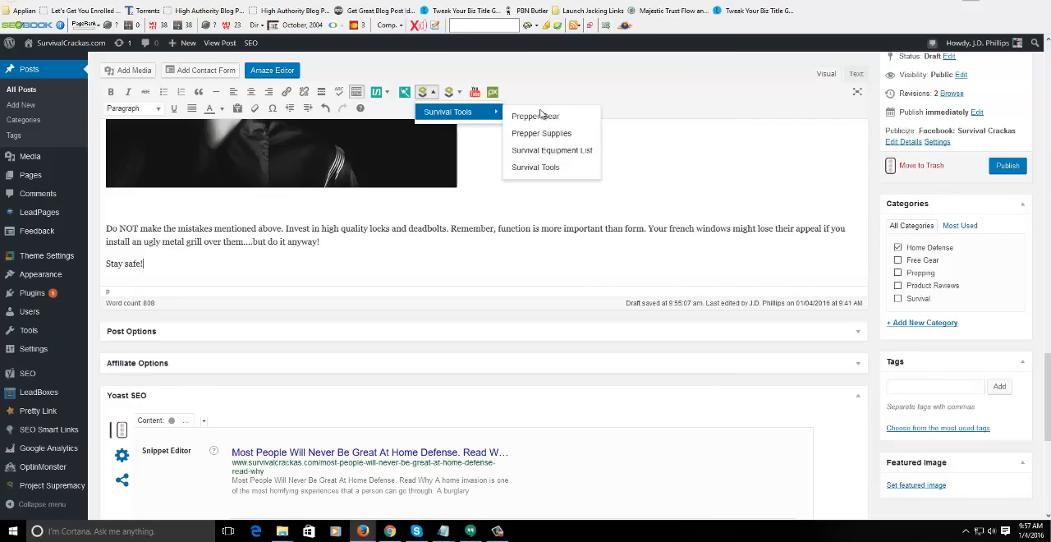
{"action": "left_click", "coordinate": [184, 266]}
{"action": "key", "text": "Return"}
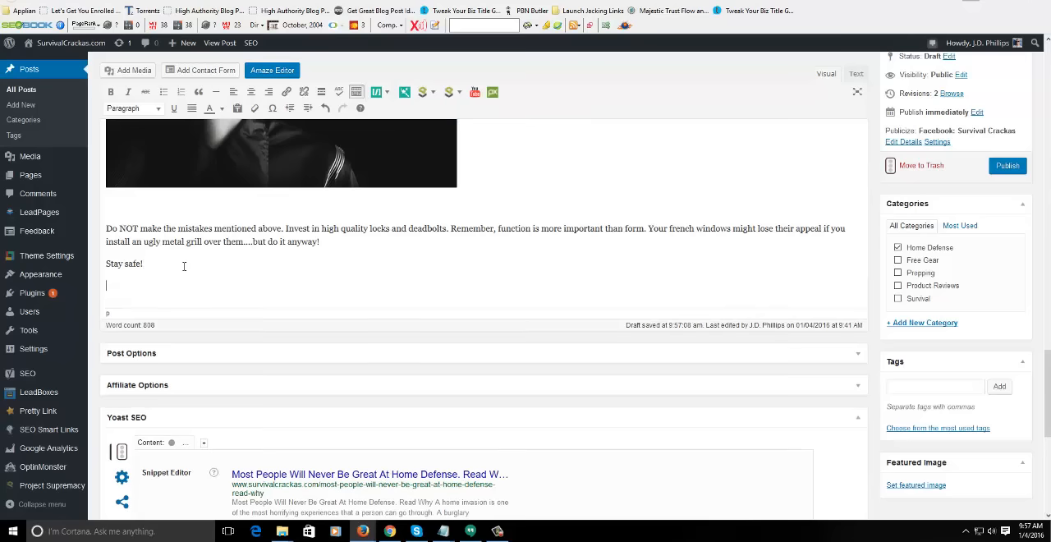
{"action": "type", "text": "For more i"}
{"action": "key", "text": "BackSpace"}
{"action": "key", "text": "BackSpace"}
{"action": "type", "text": "ormation, check out my post:"}
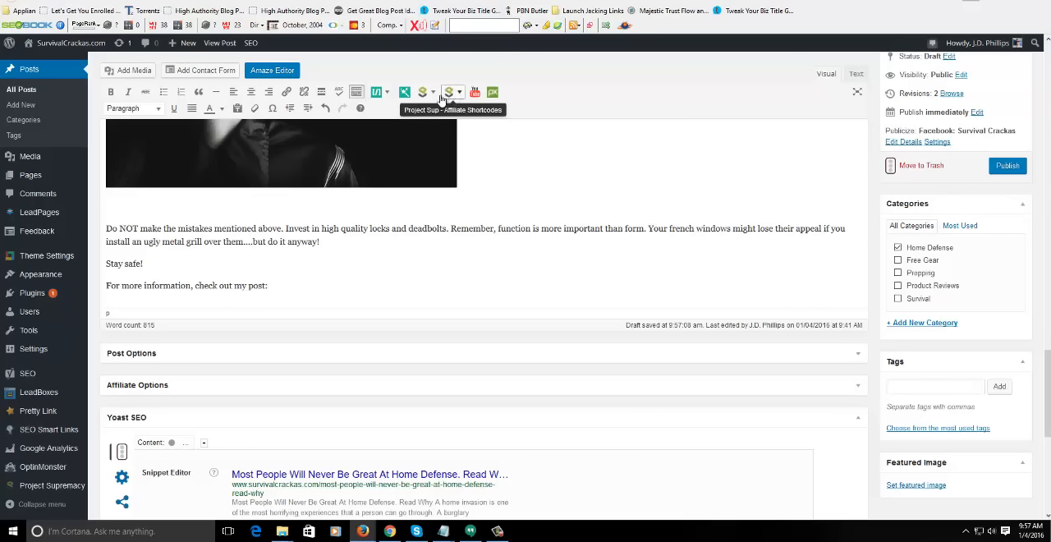
- Insert the "Survival Equipment List" keyword shortcode from the Survival Tools group after that line, with the first word capitalized
{"action": "left_click", "coordinate": [423, 92]}
{"action": "mouse_move", "coordinate": [460, 111]}
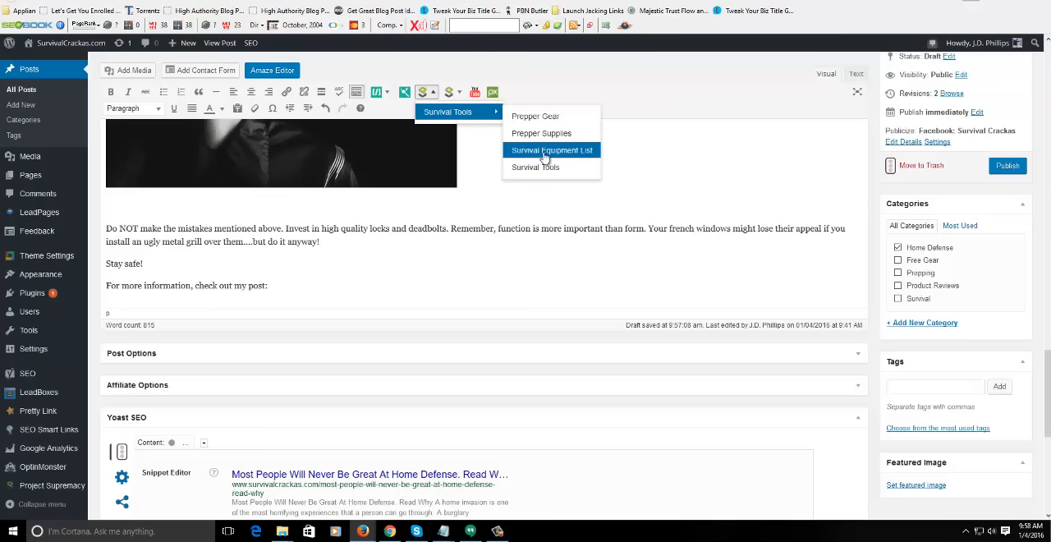
{"action": "left_click", "coordinate": [543, 152]}
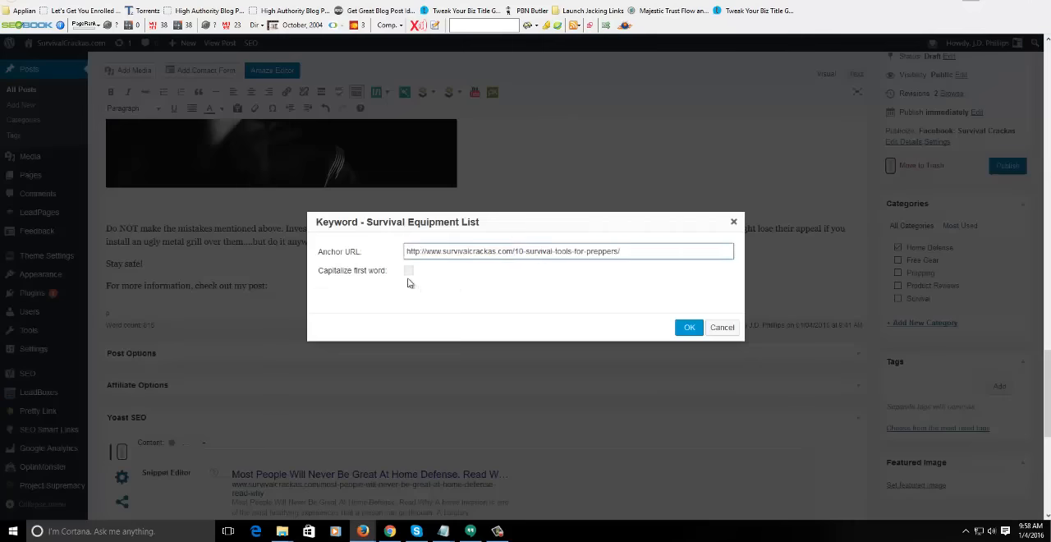
{"action": "left_click", "coordinate": [409, 271]}
{"action": "left_click", "coordinate": [689, 327]}
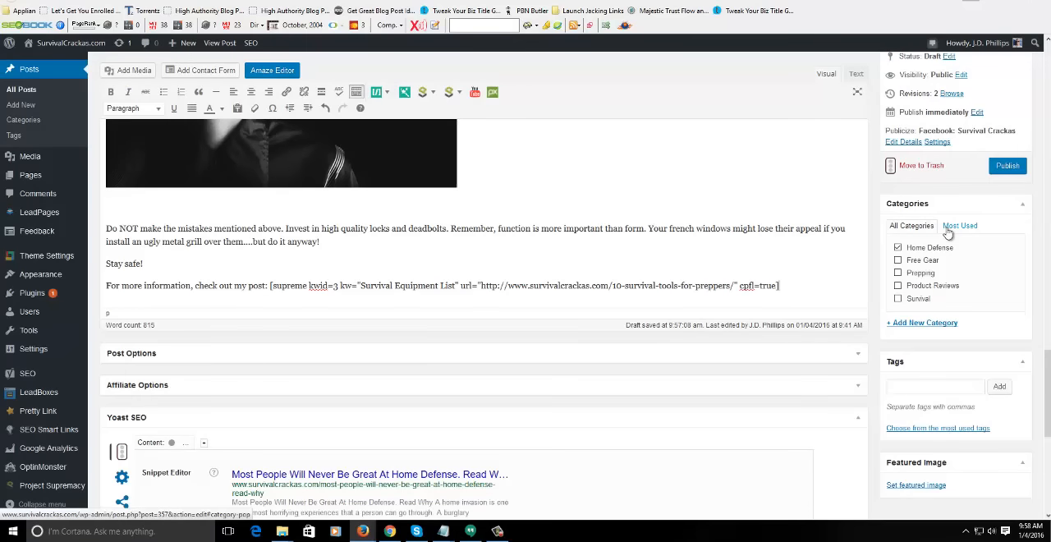
- Add an empty paragraph between the "Wrong attitude" text and the "Being easy targets" heading
{"action": "scroll", "coordinate": [1047, 369], "scroll_direction": "down", "scroll_amount": 3}
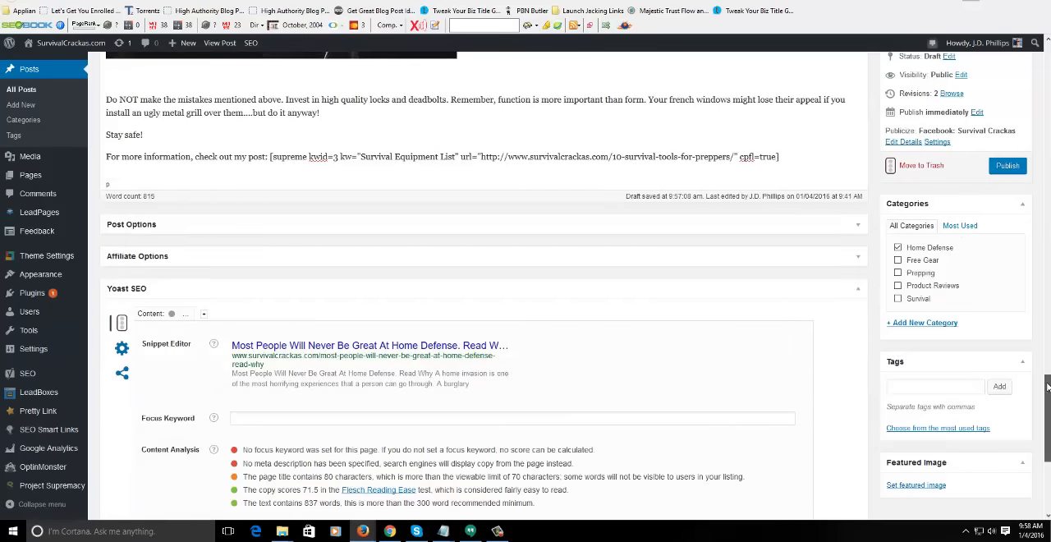
{"action": "scroll", "coordinate": [1047, 361], "scroll_direction": "up", "scroll_amount": 4}
{"action": "left_click_drag", "start_coordinate": [1046, 349], "coordinate": [1033, 49]}
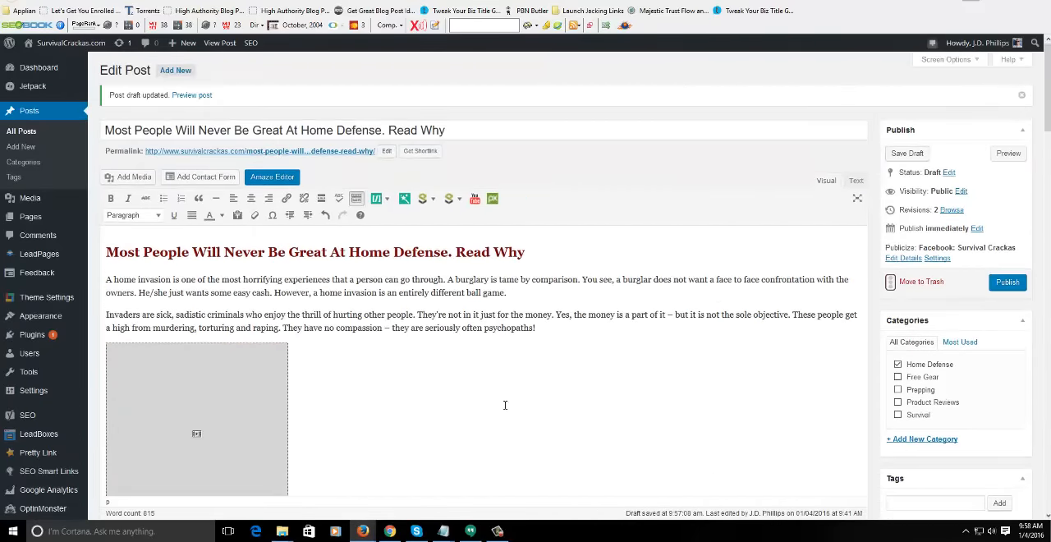
{"action": "scroll", "coordinate": [505, 404], "scroll_direction": "down", "scroll_amount": 12}
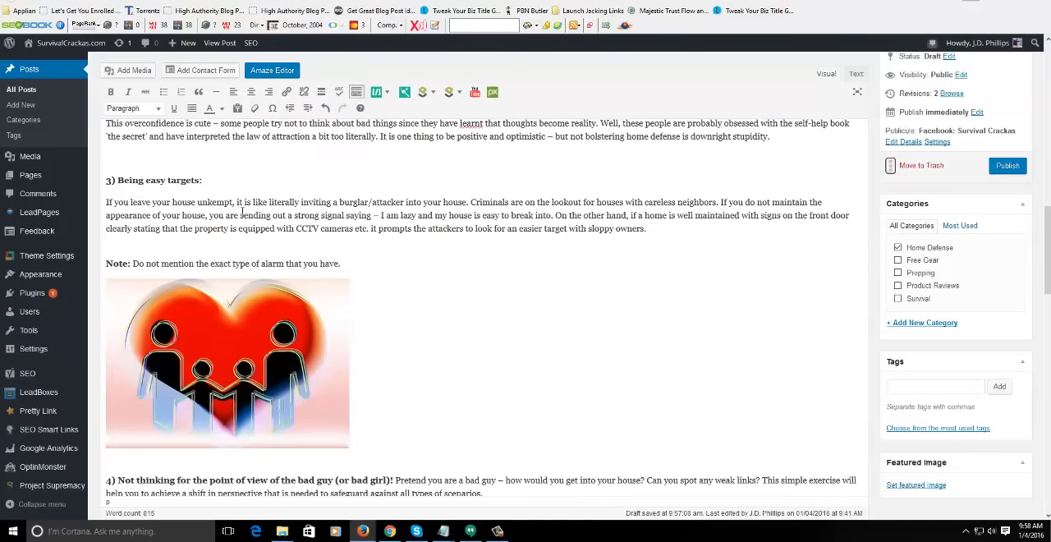
{"action": "scroll", "coordinate": [504, 287], "scroll_direction": "up", "scroll_amount": 3}
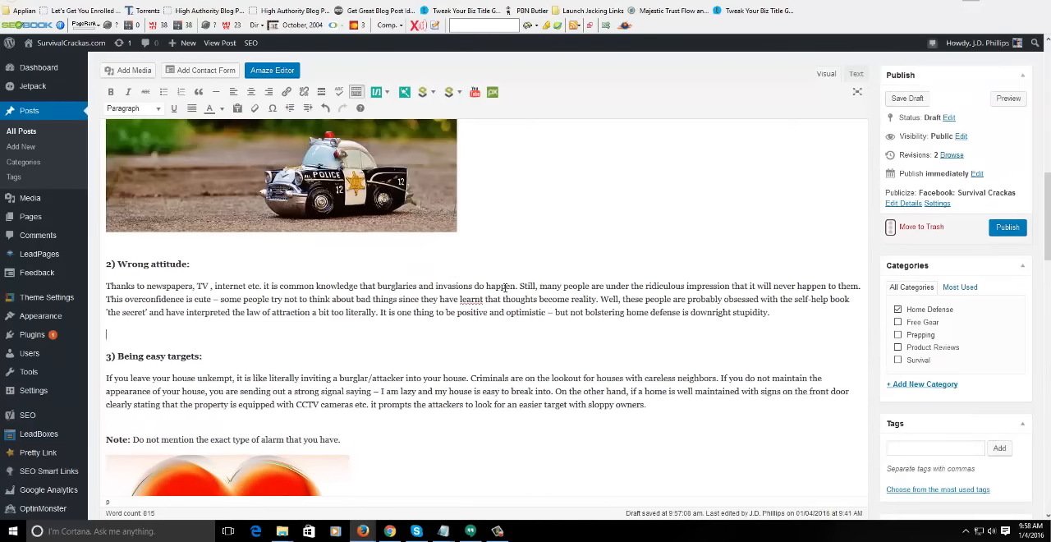
{"action": "key", "text": "Return"}
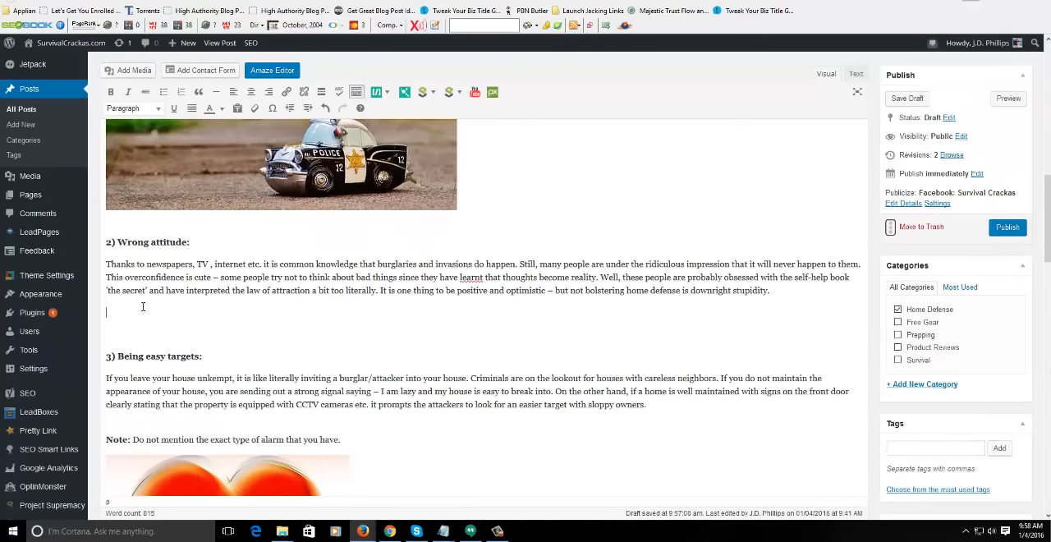
- Open the Pixabay image selector at the empty paragraph and search for "weight loss"
{"action": "left_click", "coordinate": [491, 91]}
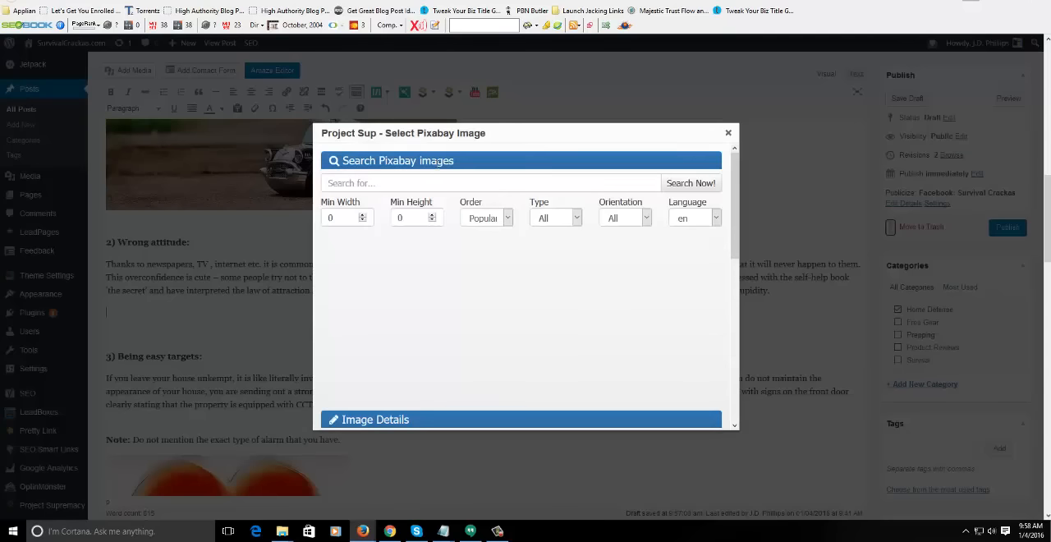
{"action": "type", "text": "weight loss"}
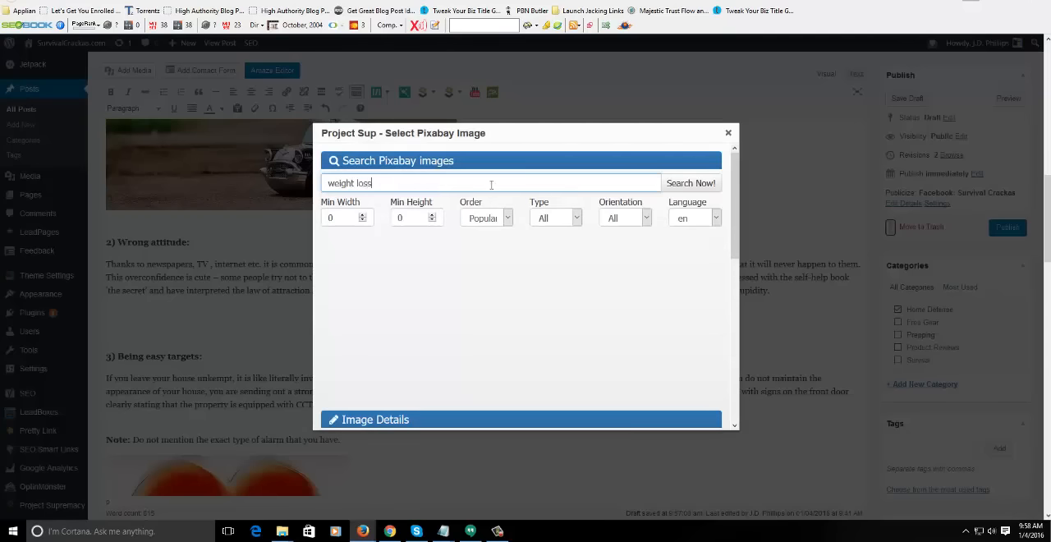
{"action": "left_click", "coordinate": [694, 179]}
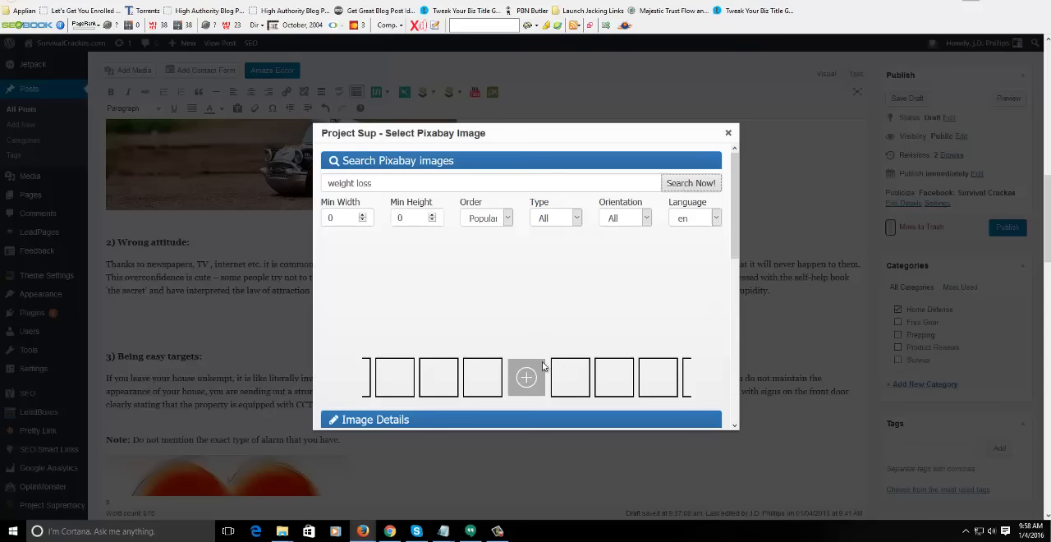
{"action": "left_click", "coordinate": [692, 183]}
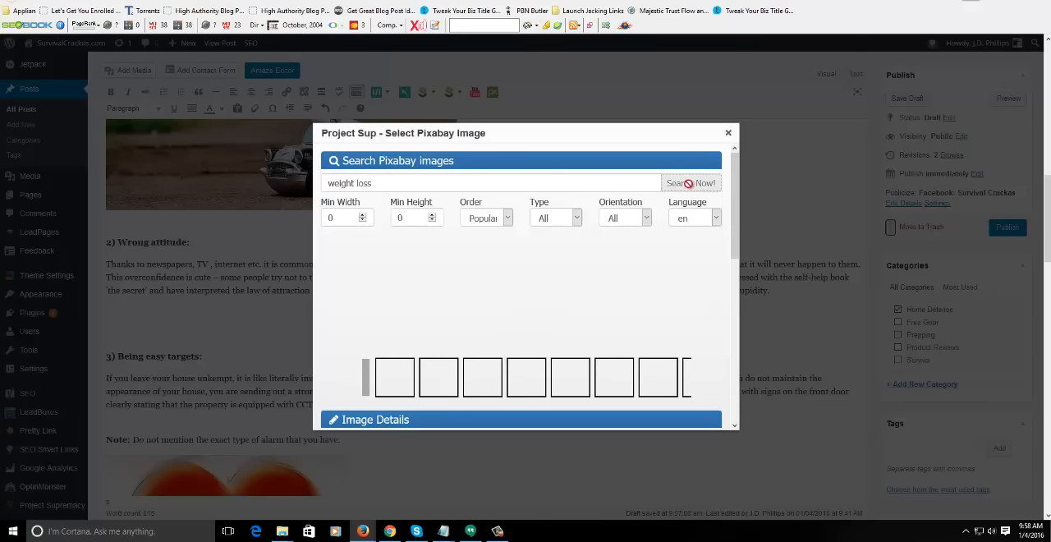
- Change the Pixabay search phrase to "lose weight", run the search, and close the image selector
{"action": "left_click_drag", "start_coordinate": [399, 182], "coordinate": [278, 183]}
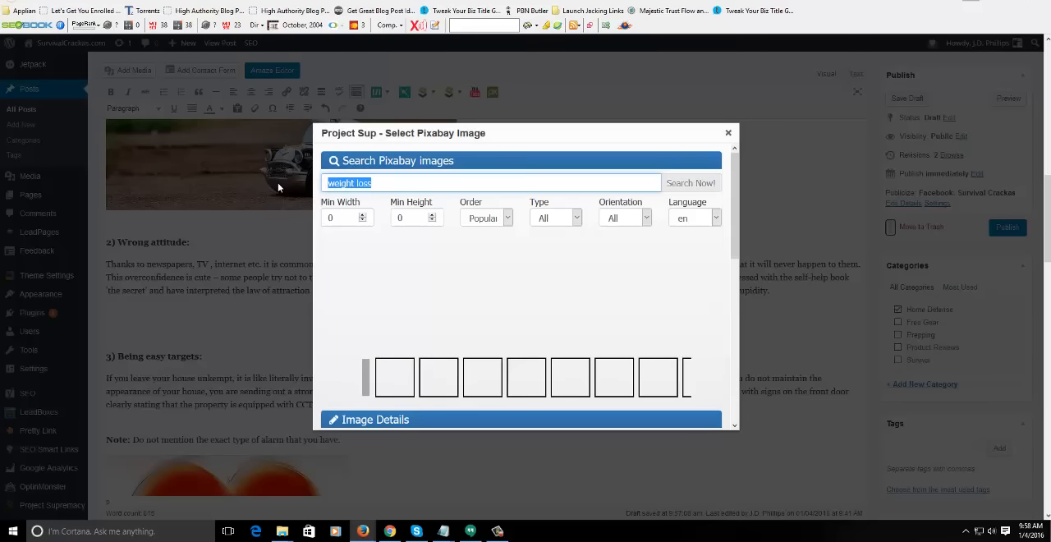
{"action": "type", "text": "lost"}
{"action": "key", "text": "BackSpace"}
{"action": "key", "text": "BackSpace"}
{"action": "type", "text": "e weight"}
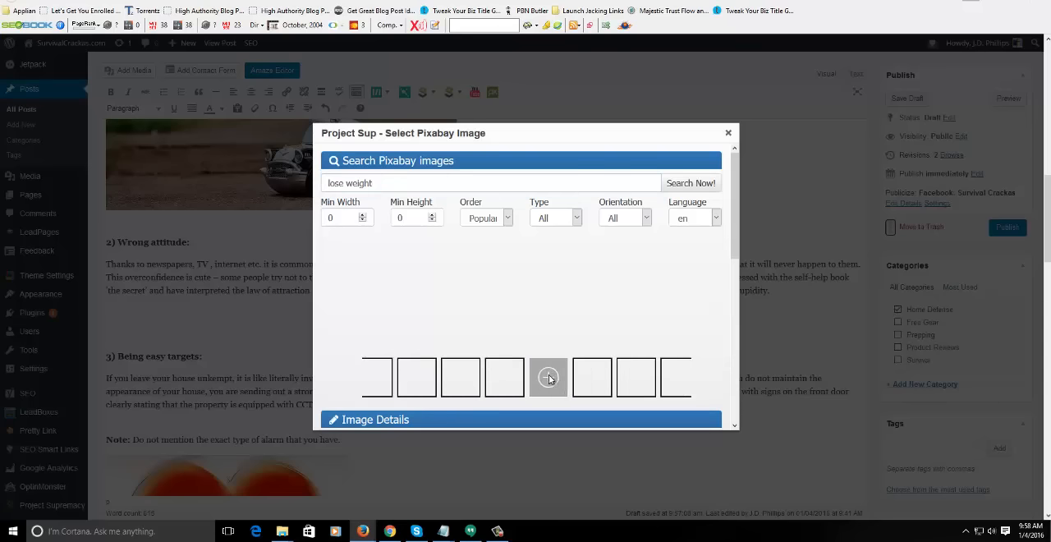
{"action": "left_click", "coordinate": [727, 132]}
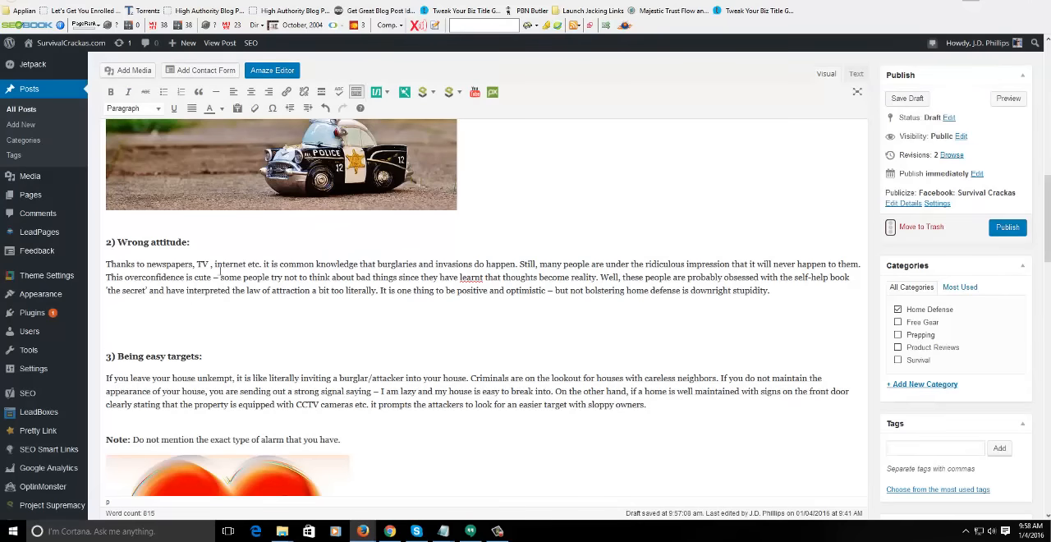
- Reopen the Pixabay image selector, search again for "weight loss" and browse the strip of image thumbnails
{"action": "left_click", "coordinate": [493, 91]}
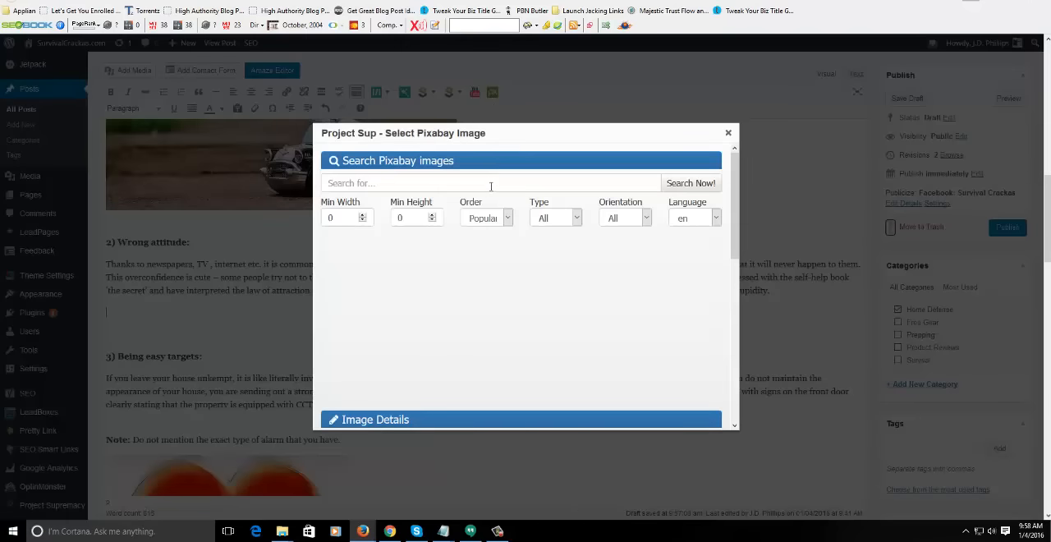
{"action": "left_click", "coordinate": [490, 186]}
{"action": "type", "text": "weight los"}
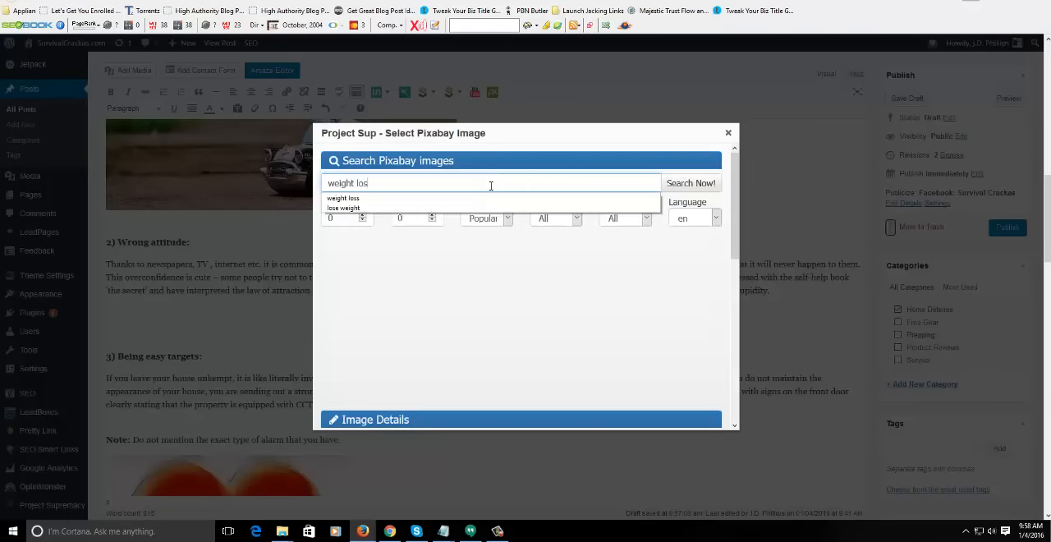
{"action": "type", "text": "s"}
{"action": "left_click", "coordinate": [692, 182]}
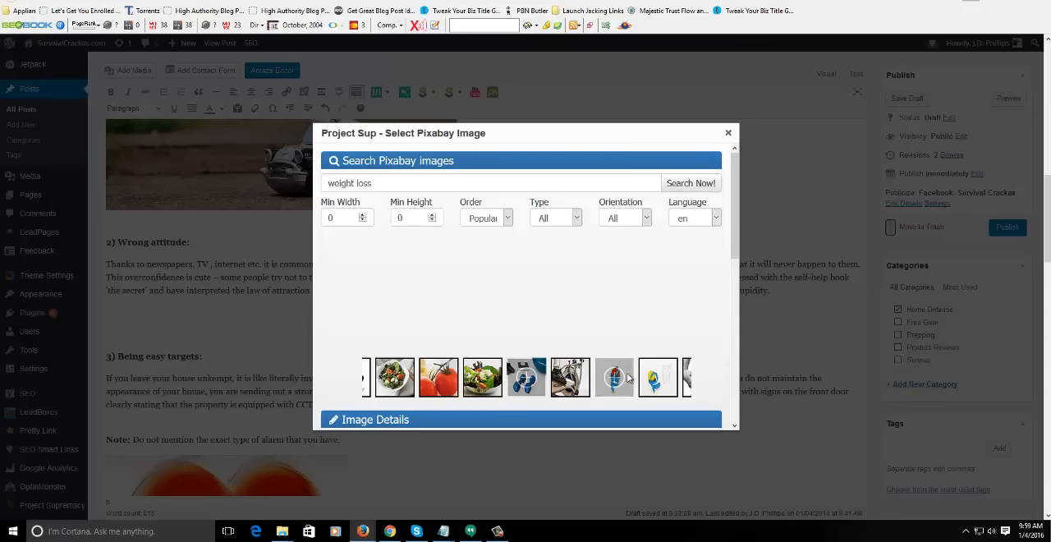
{"action": "left_click_drag", "start_coordinate": [627, 378], "coordinate": [447, 379]}
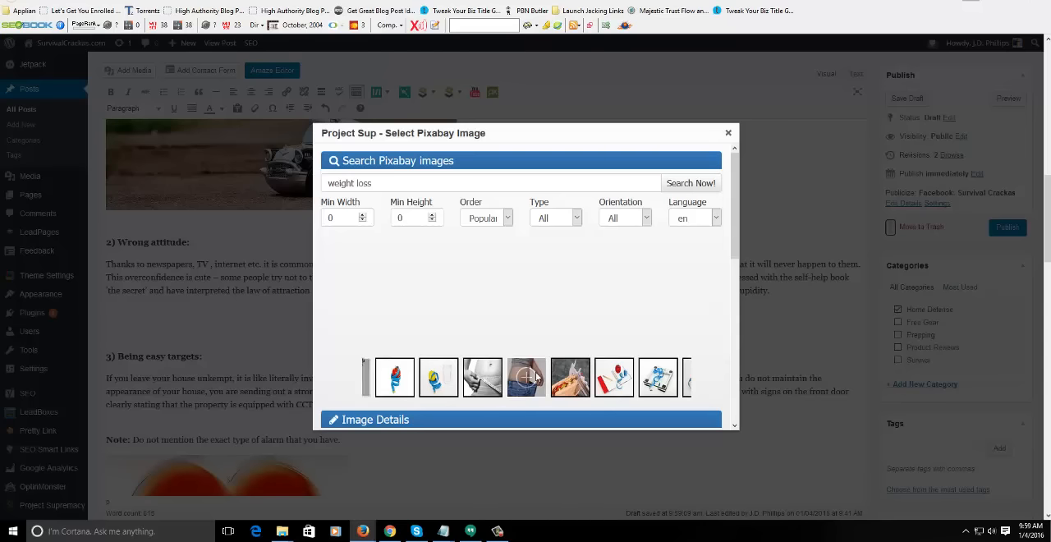
{"action": "left_click_drag", "start_coordinate": [483, 381], "coordinate": [525, 381]}
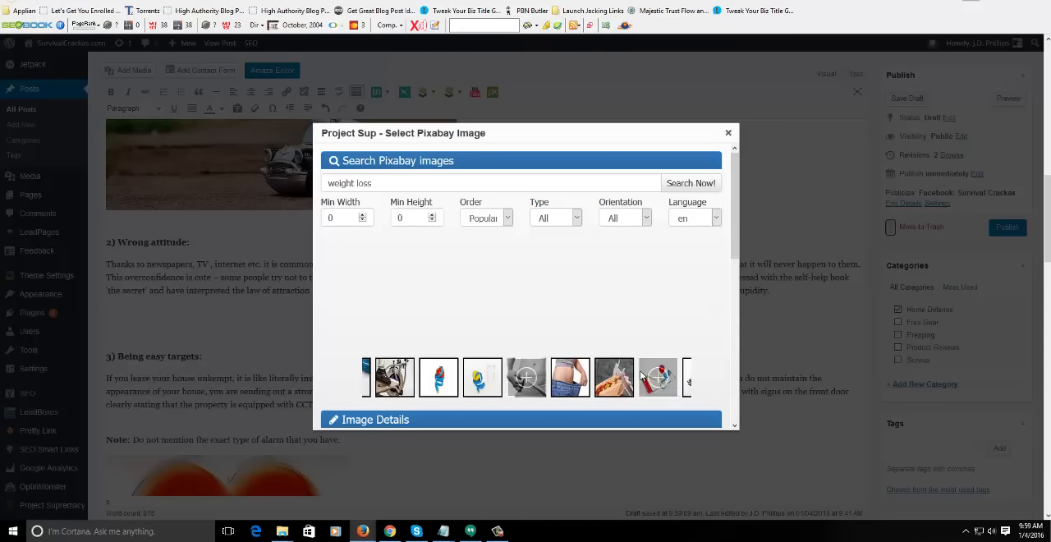
{"action": "left_click_drag", "start_coordinate": [659, 379], "coordinate": [621, 378]}
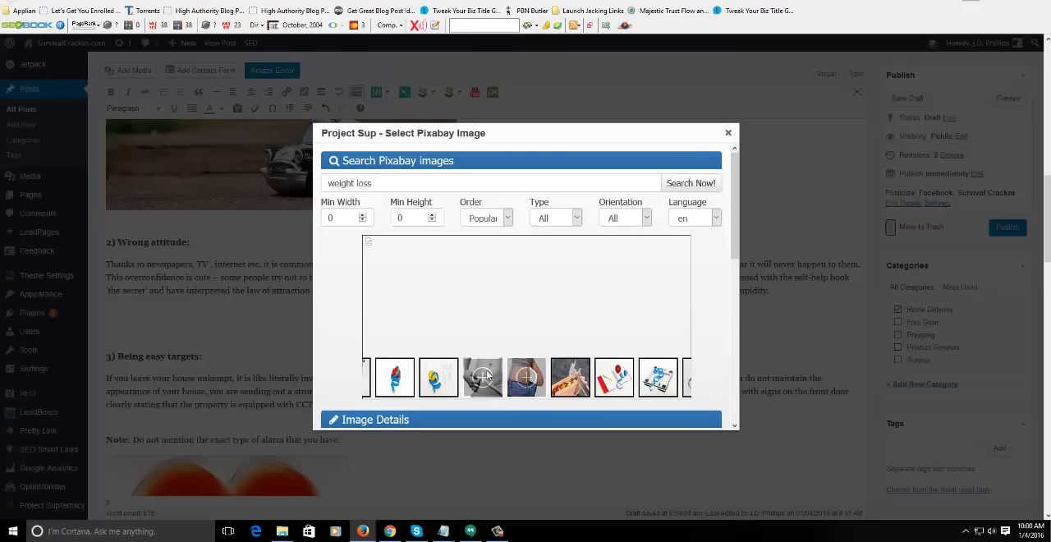
{"action": "left_click_drag", "start_coordinate": [430, 377], "coordinate": [581, 381]}
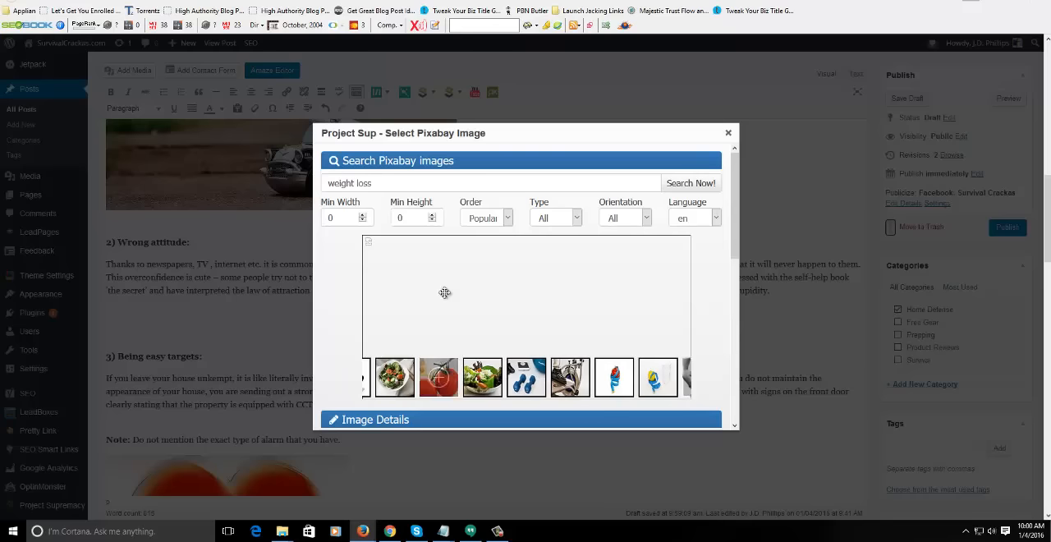
- Search the Pixabay images for "money" and look over the results
{"action": "left_click_drag", "start_coordinate": [468, 182], "coordinate": [242, 180]}
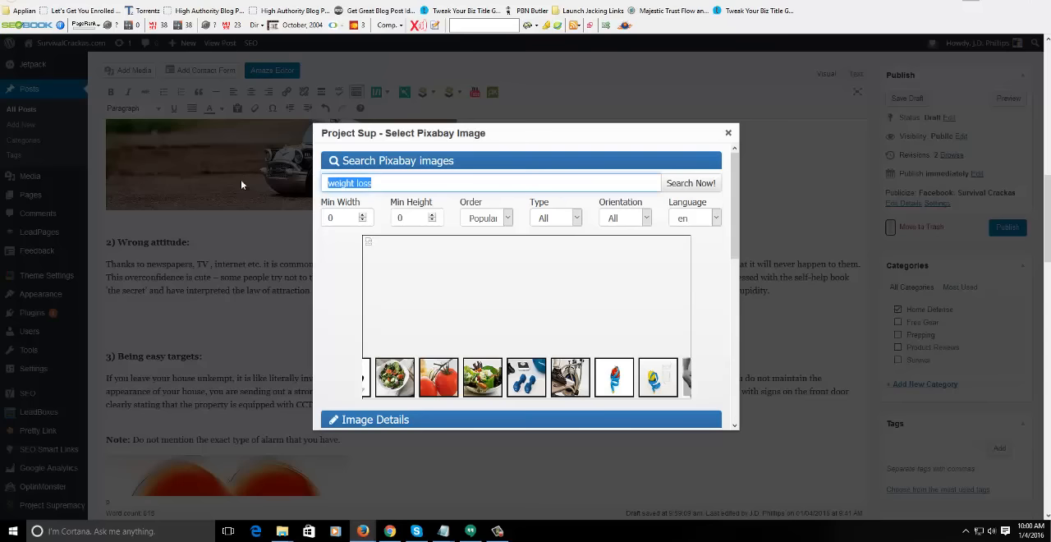
{"action": "type", "text": "money"}
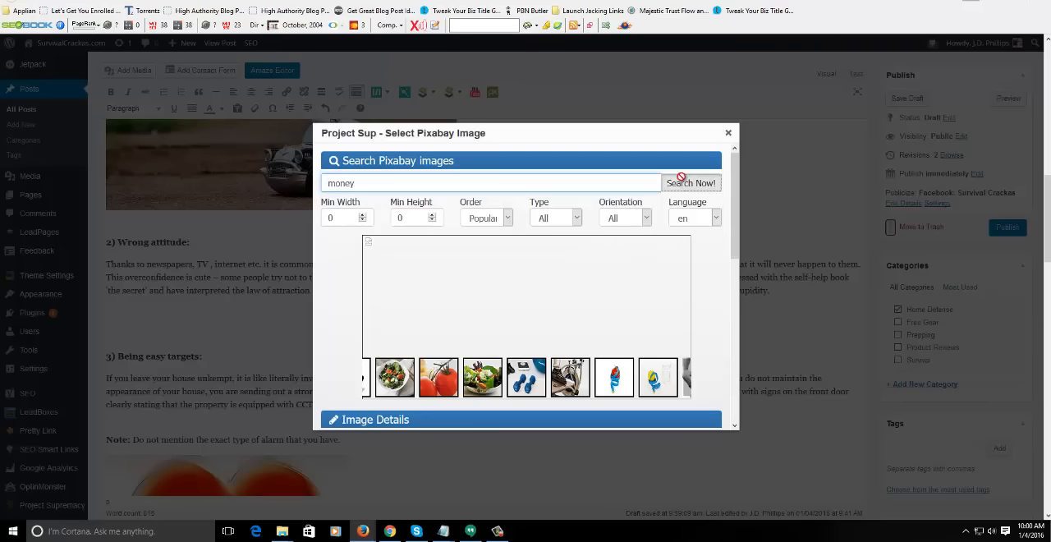
{"action": "left_click", "coordinate": [680, 179]}
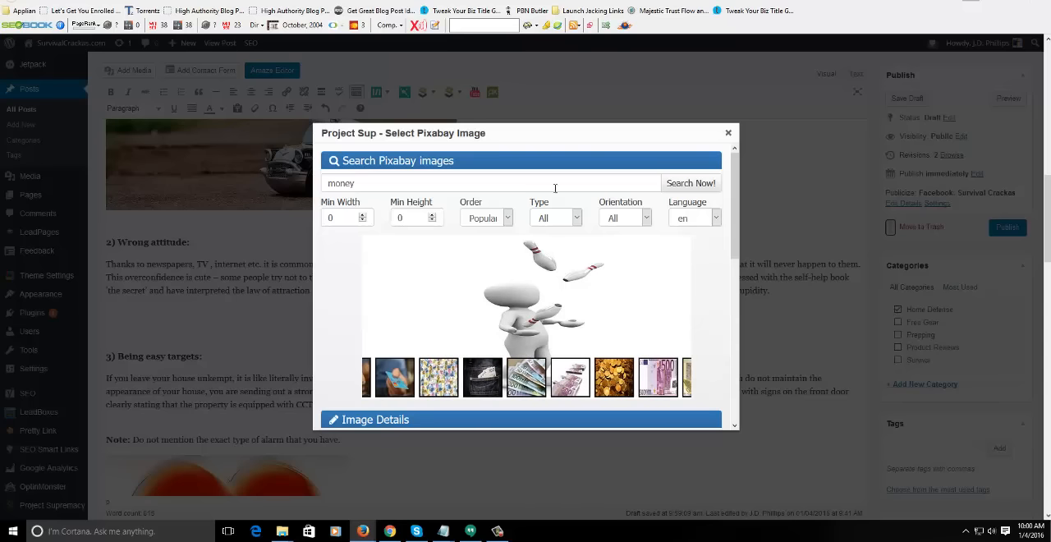
- Search the Pixabay images for "make money", look over the results, and close the selector without inserting an image
{"action": "double_click", "coordinate": [436, 183]}
{"action": "type", "text": "make money"}
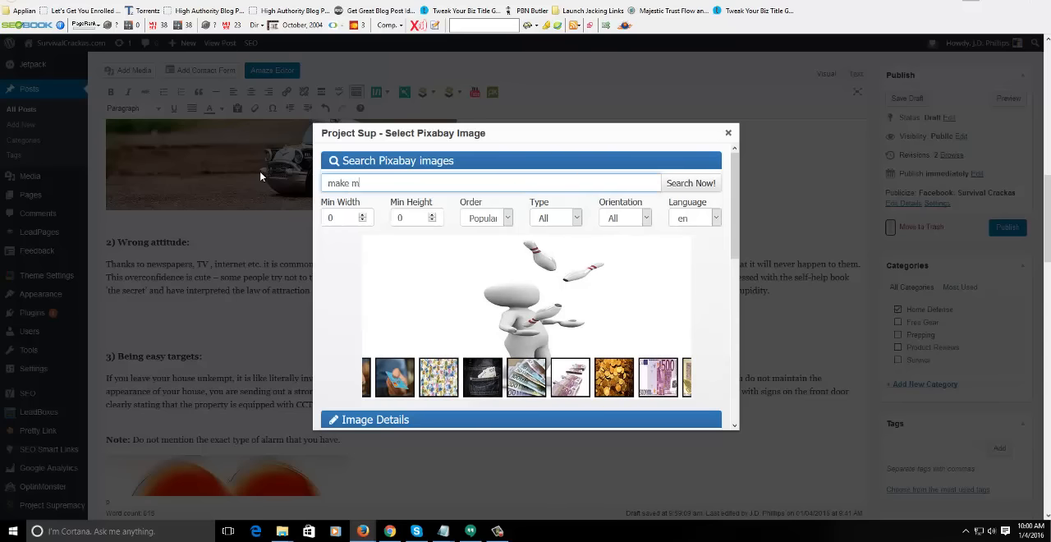
{"action": "left_click", "coordinate": [692, 183]}
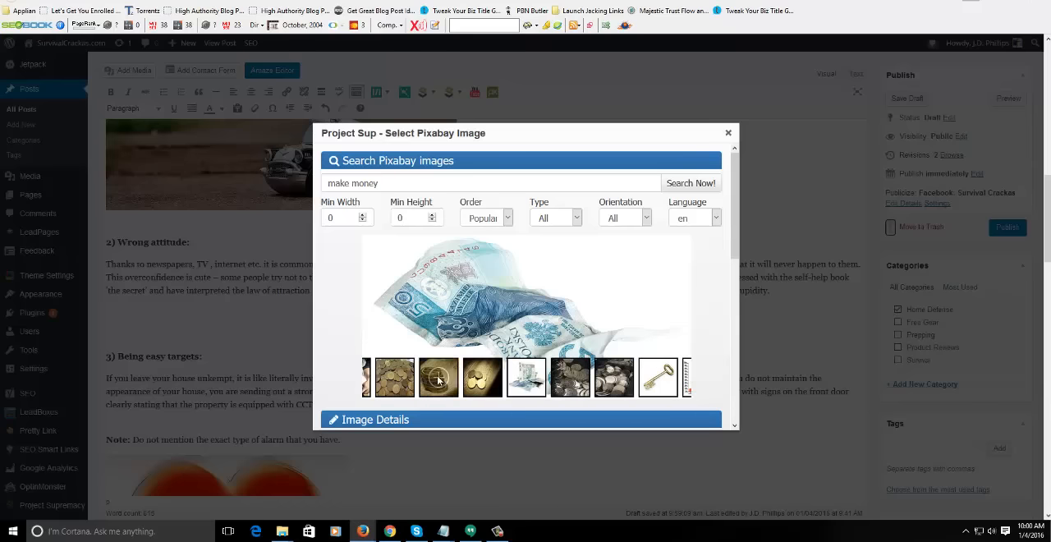
{"action": "left_click", "coordinate": [727, 133]}
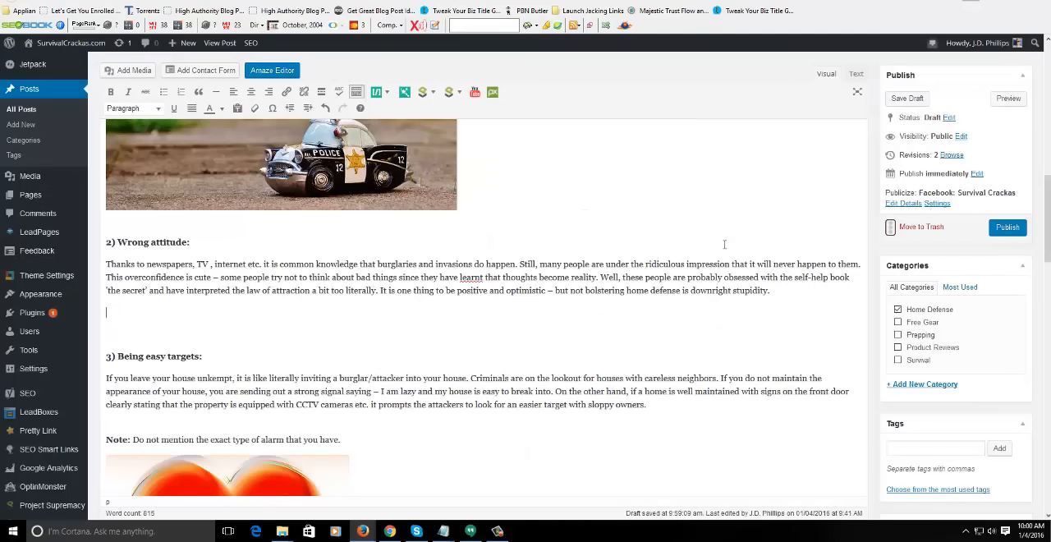